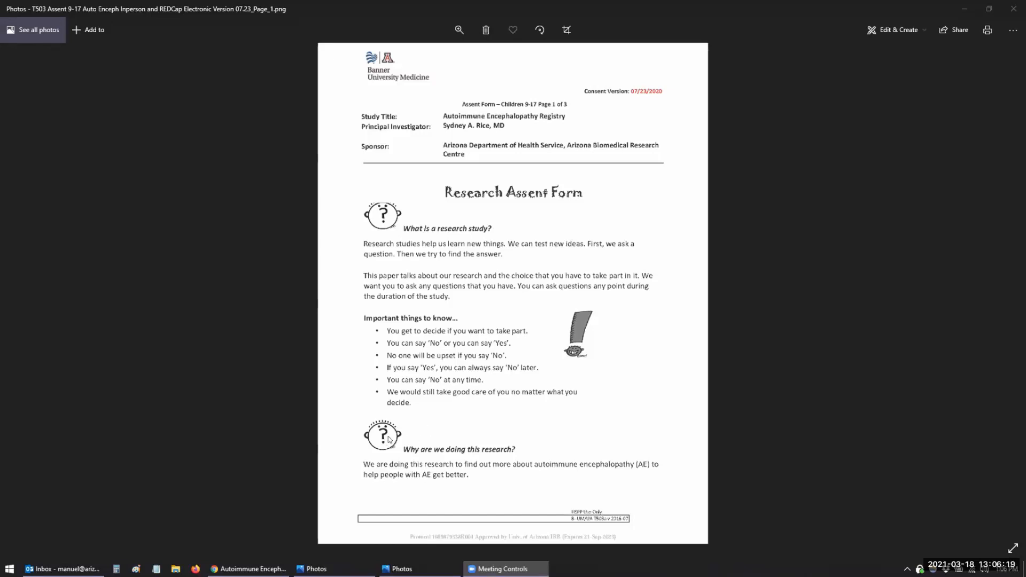
Switch to Chrome and open Imgur's new post upload page in a new tab
click(963, 9)
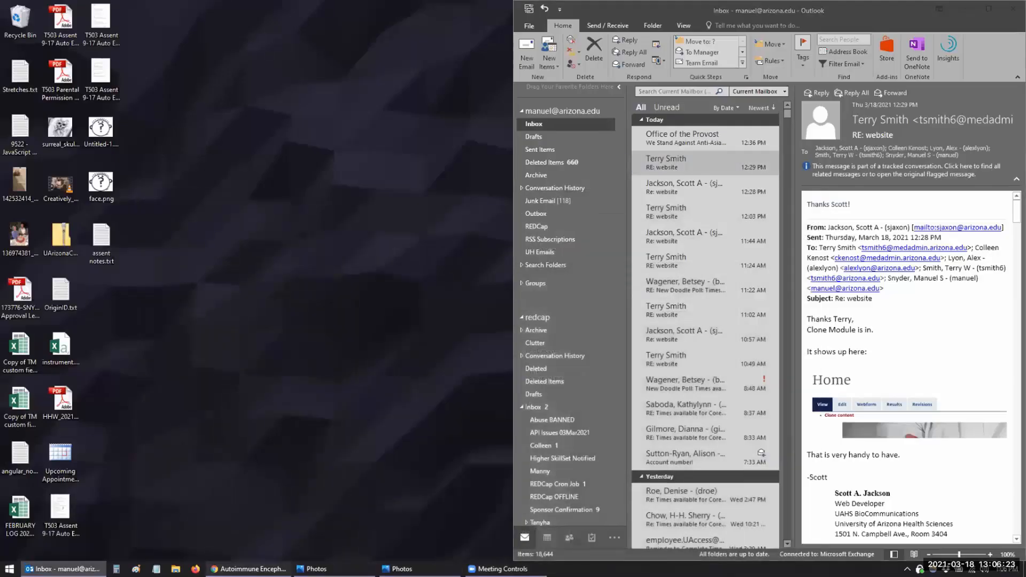
click(248, 568)
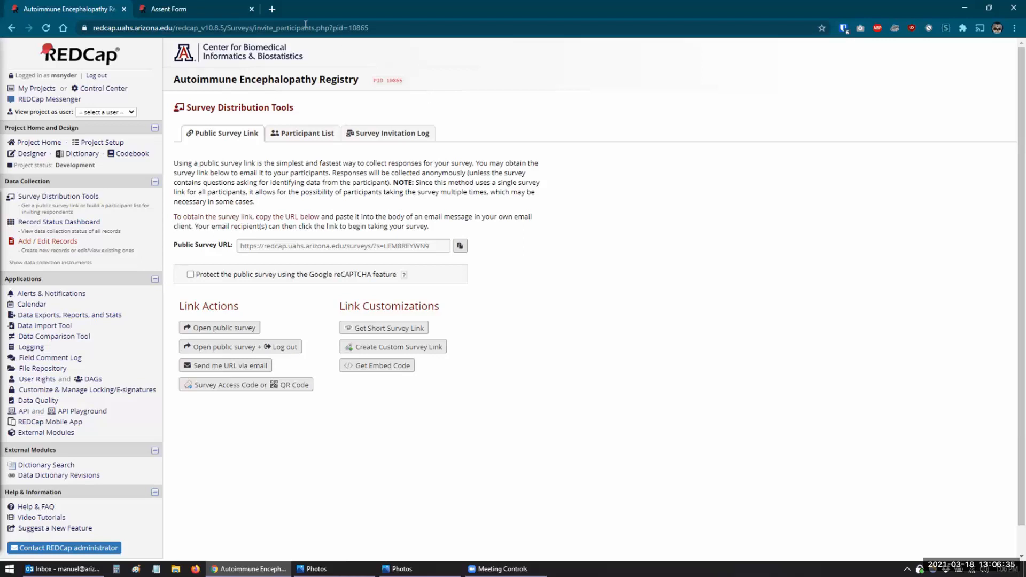
click(272, 9)
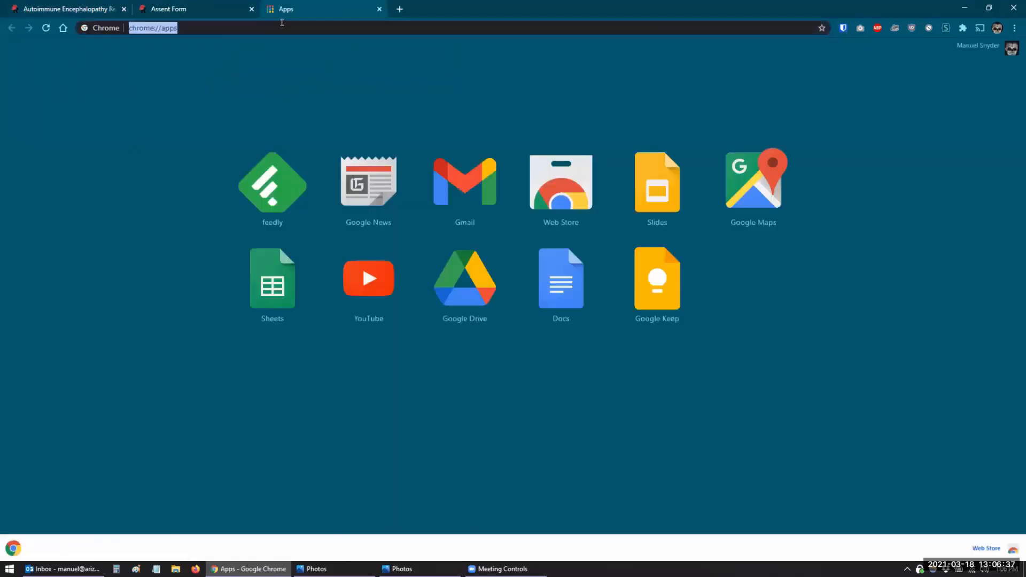
text(imgur)
key(Return)
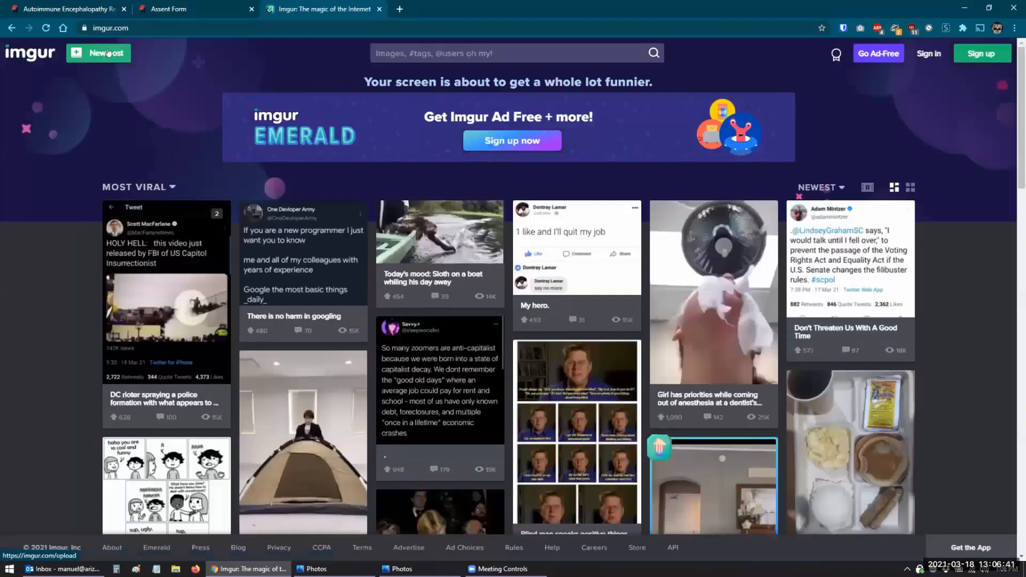
click(140, 53)
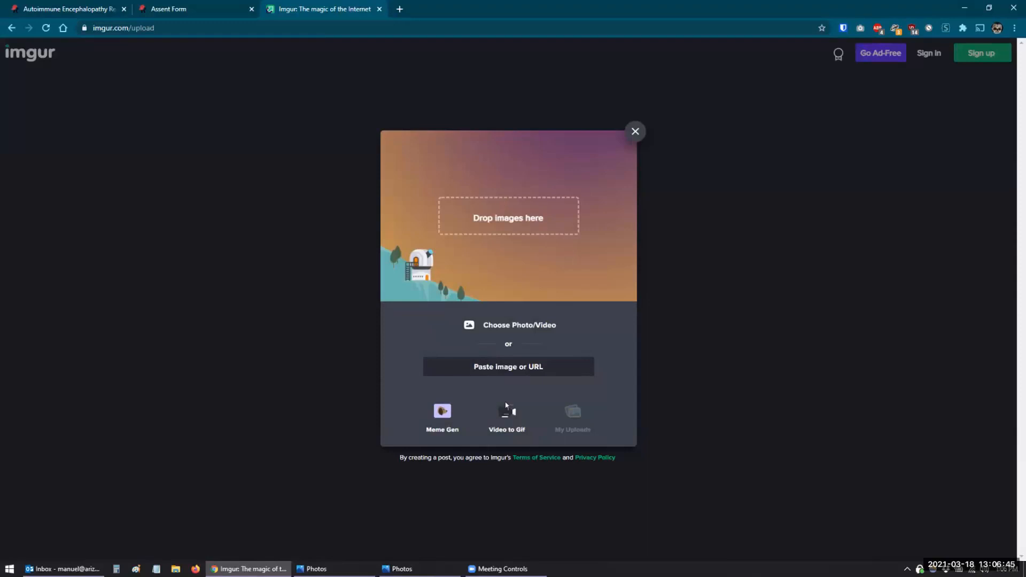
View the assent form page and the face.png image in Photos, and return to the Imgur upload page
click(401, 569)
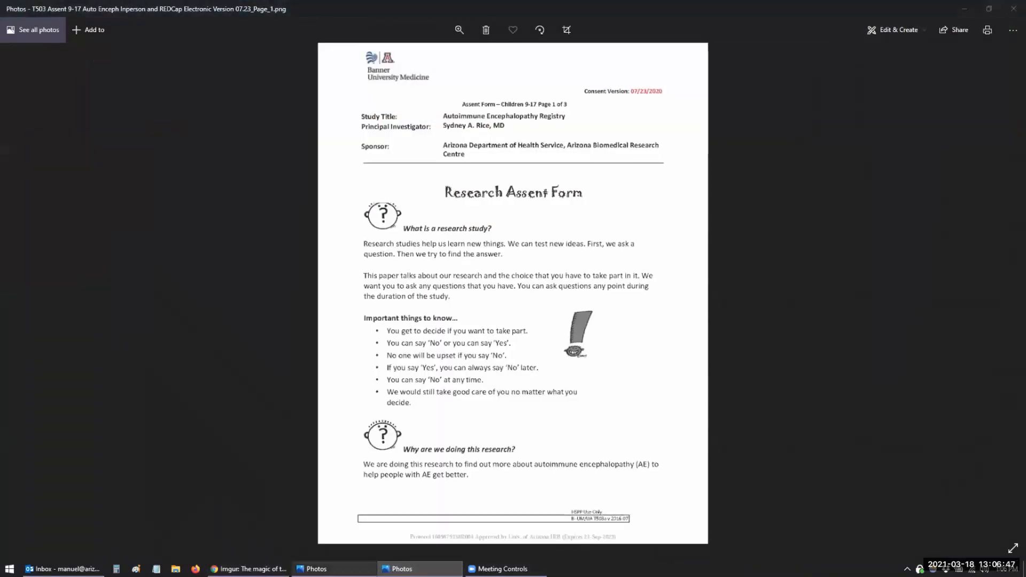
click(316, 568)
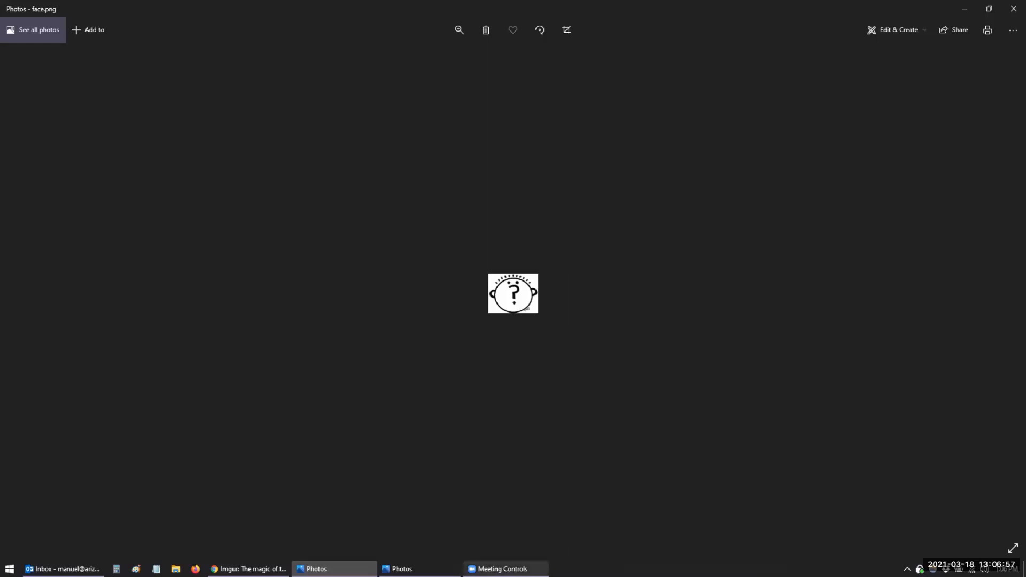
click(249, 569)
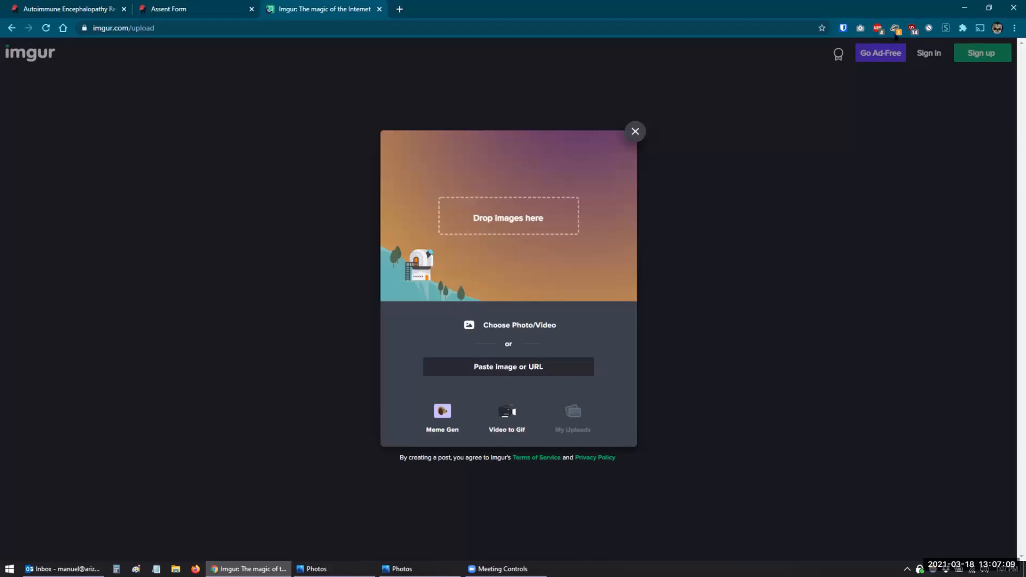
click(964, 8)
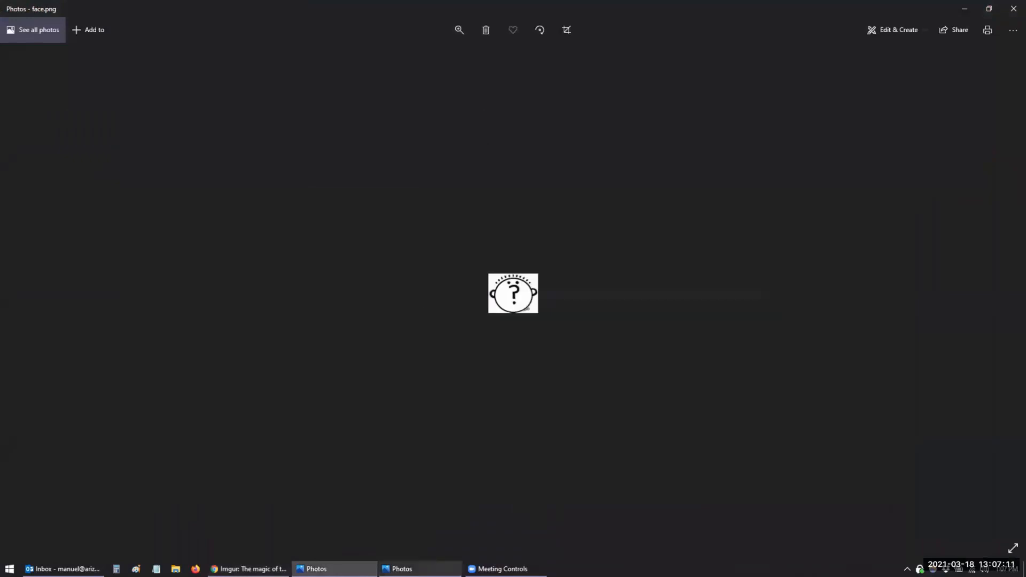
click(248, 568)
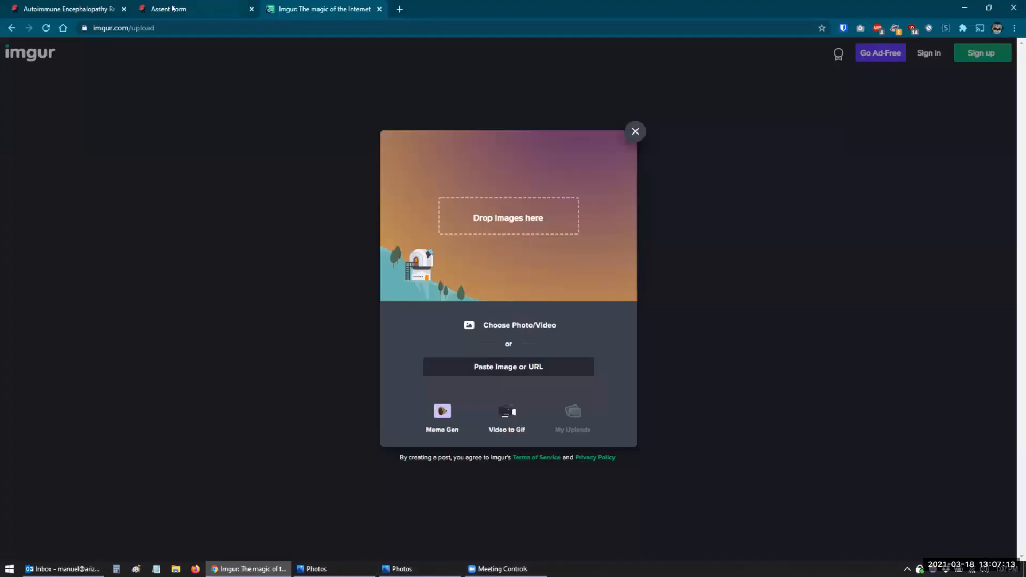
Open the page_1 field of the Assent Form instrument in the REDCap designer and show its label's source code
click(193, 7)
click(77, 9)
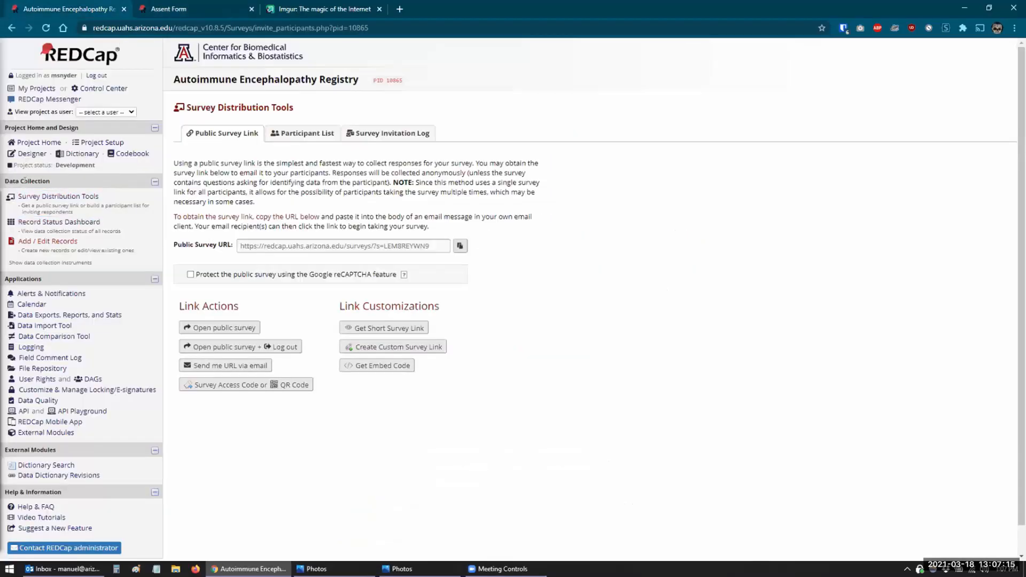
click(29, 154)
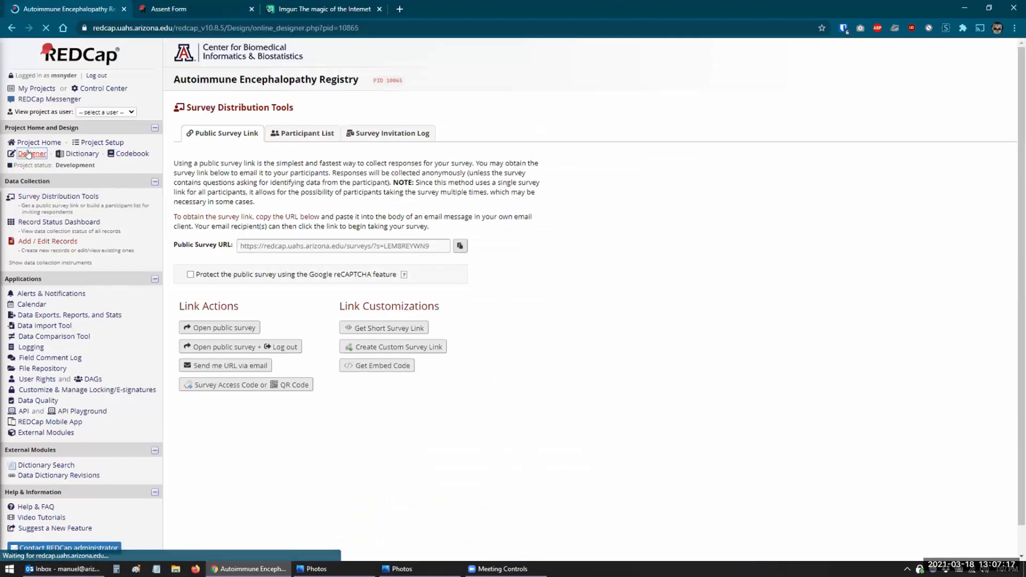
click(209, 293)
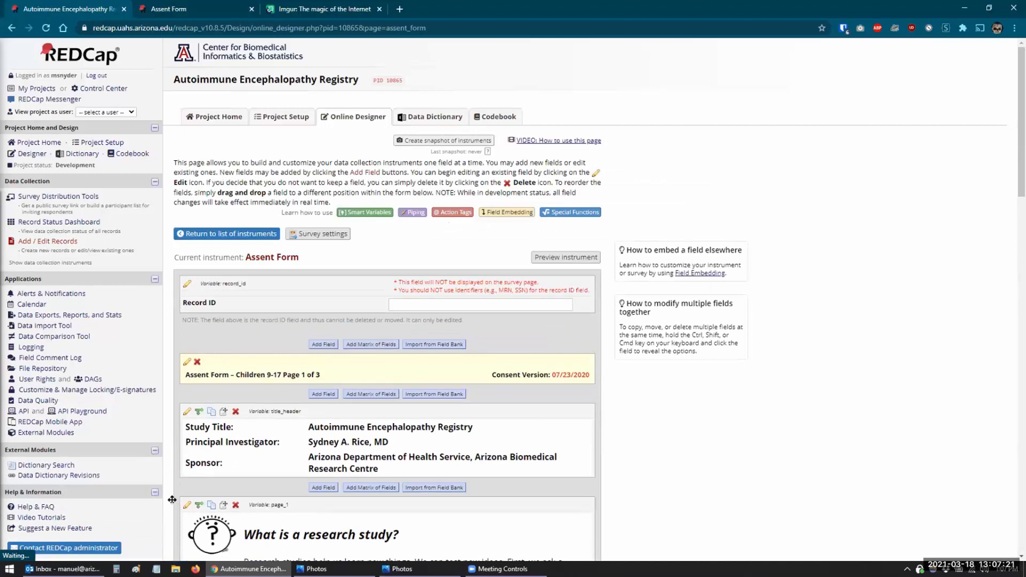
click(187, 505)
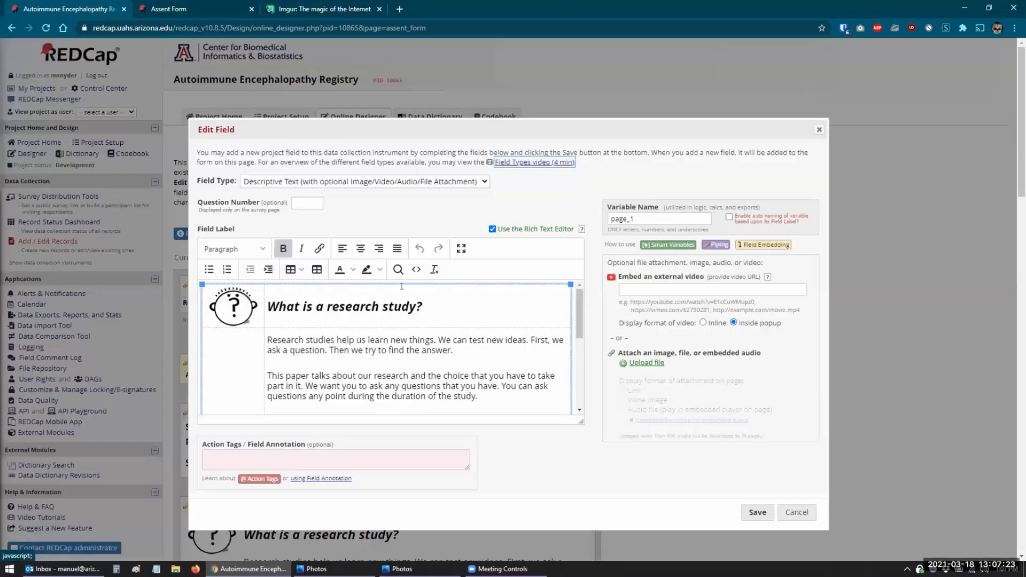
click(412, 248)
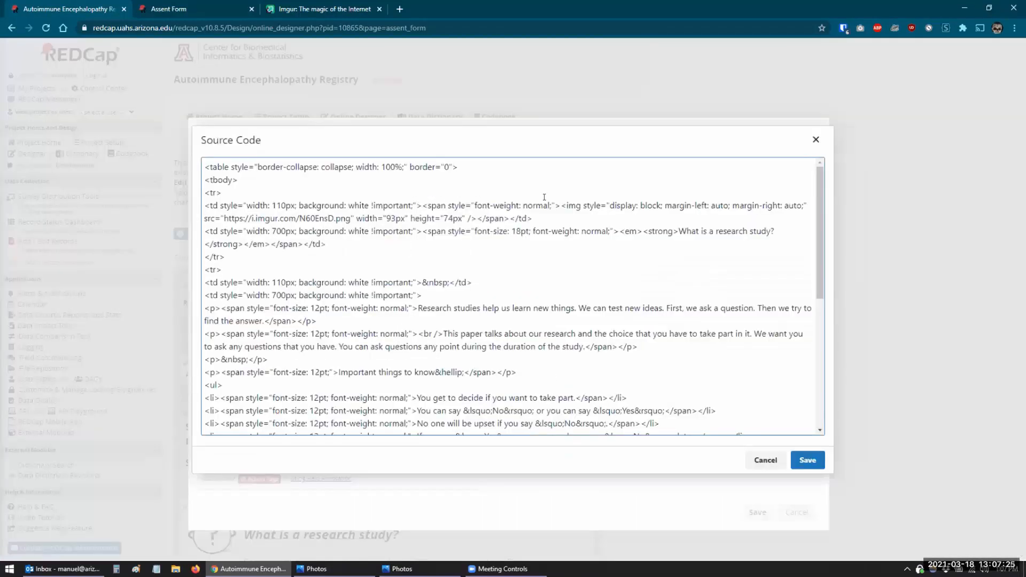
Copy the first image's source URL from the label's code and load it in a new browser tab
drag(223, 218, 349, 214)
key(ctrl+c)
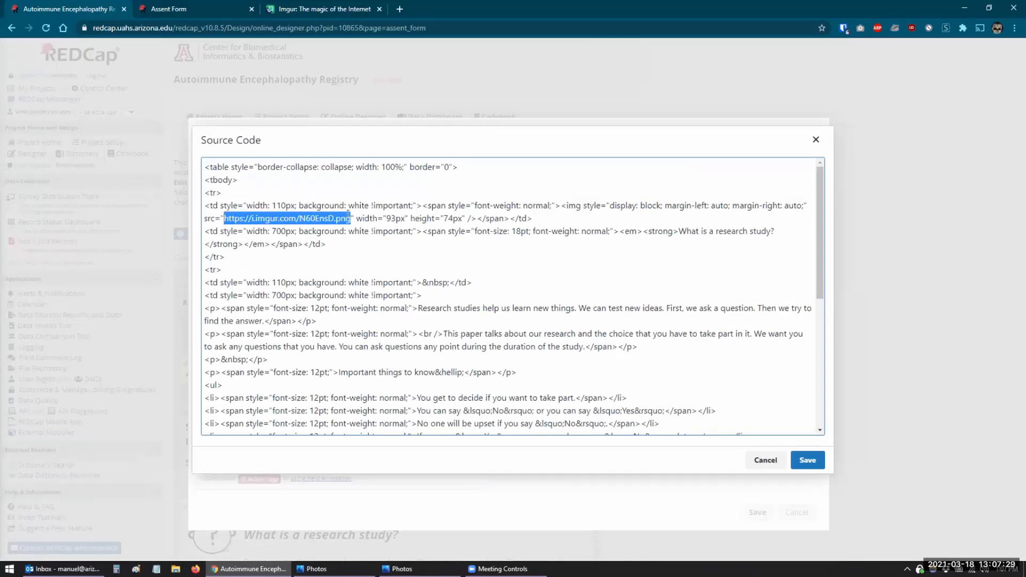
click(400, 9)
key(ctrl+v)
key(Return)
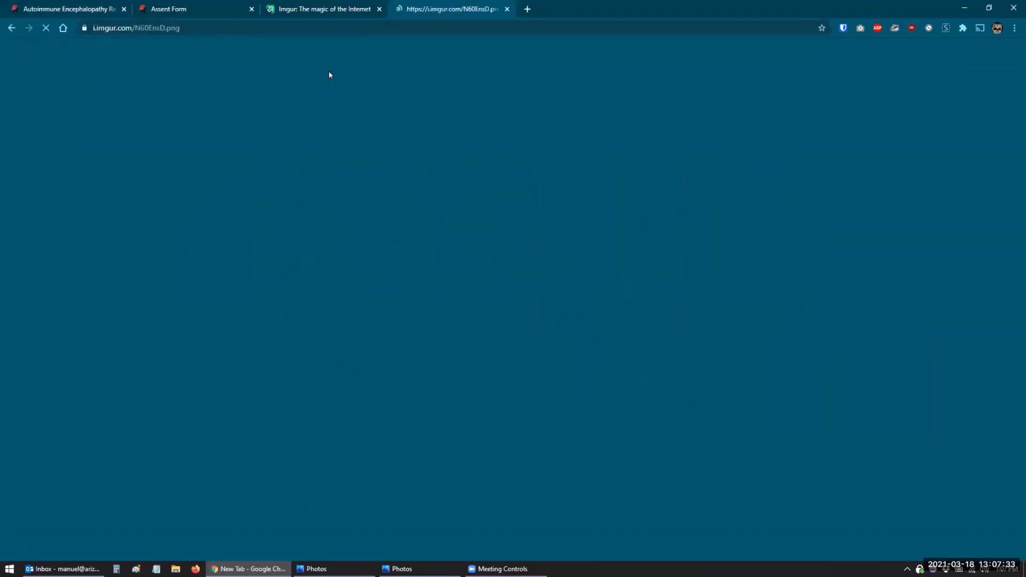
click(91, 28)
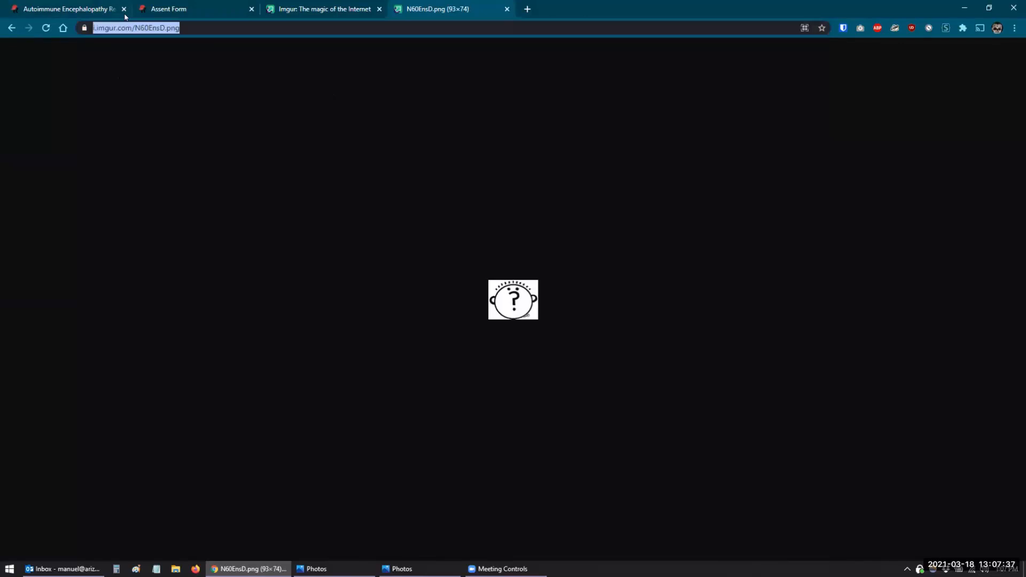
key(Left)
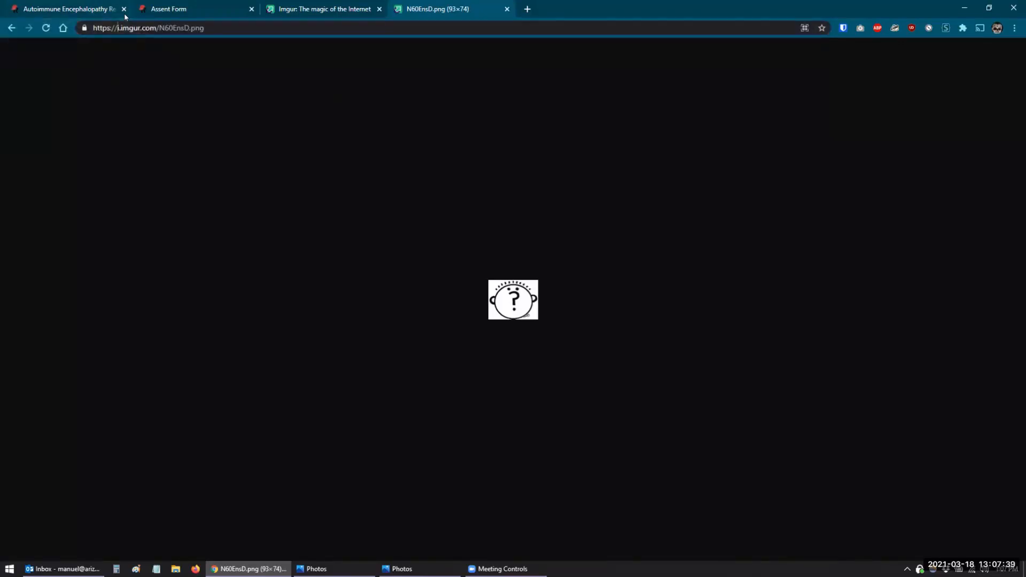
key(Delete)
key(Delete)
key(BackSpace)
key(BackSpace)
key(BackSpace)
key(BackSpace)
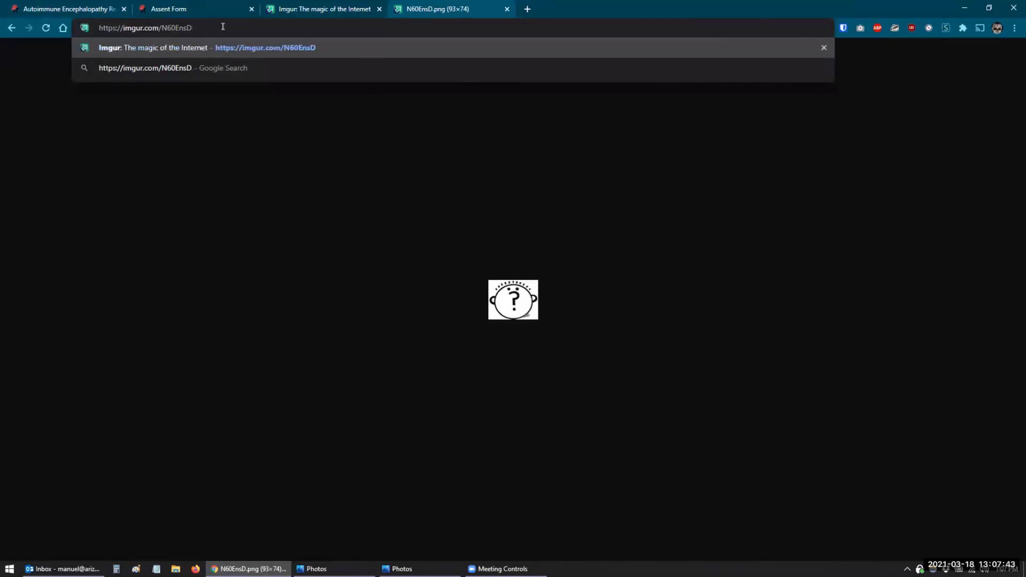
key(Return)
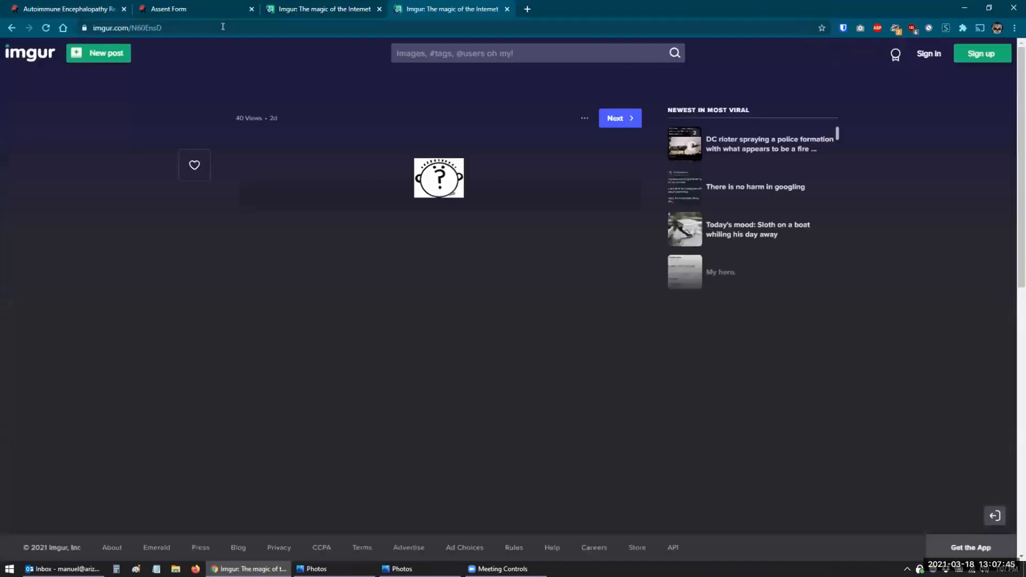
Open the face image from the Imgur post in its own tab and examine its full direct address
click(188, 25)
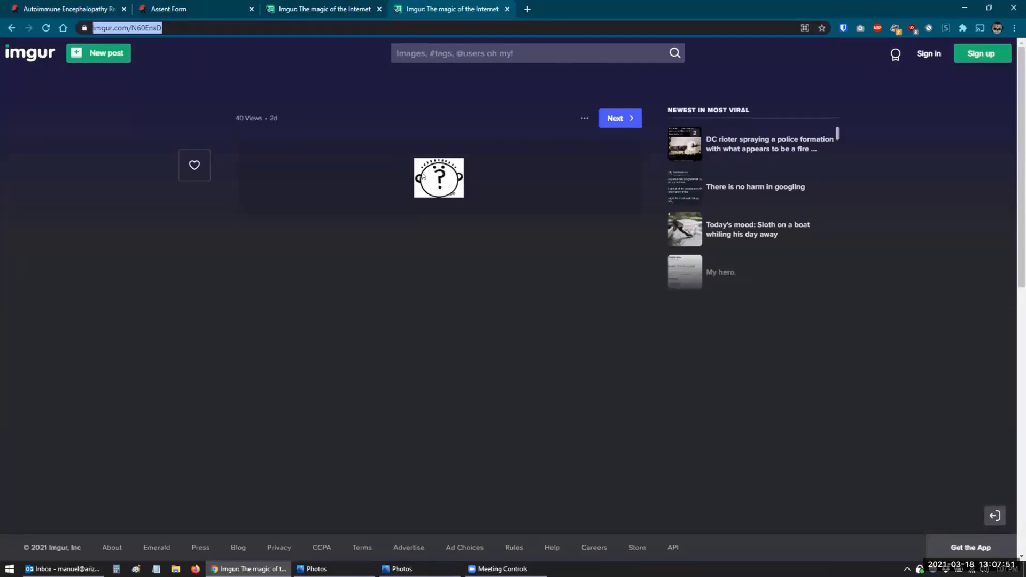
click(440, 179)
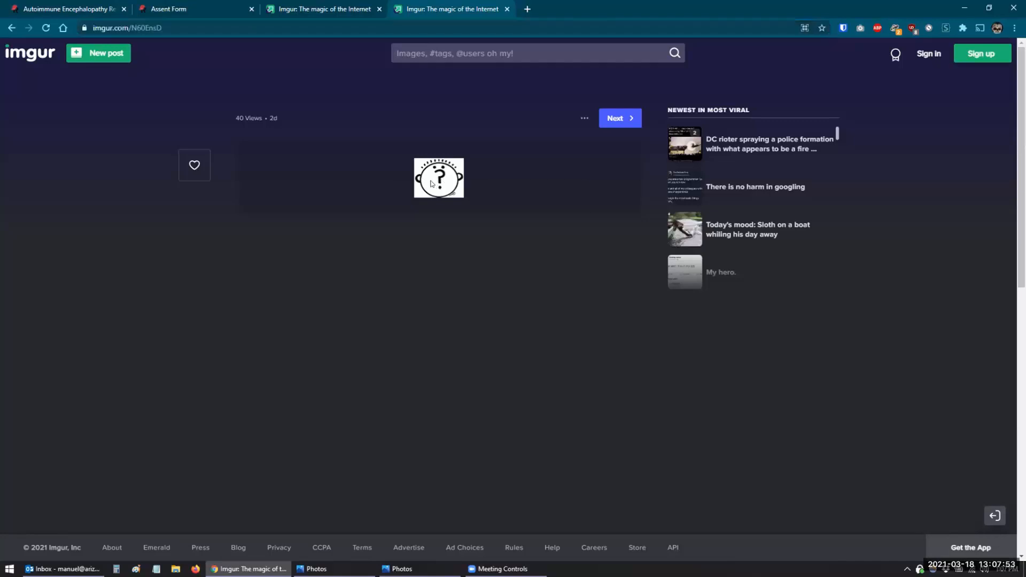
right_click(432, 182)
click(471, 191)
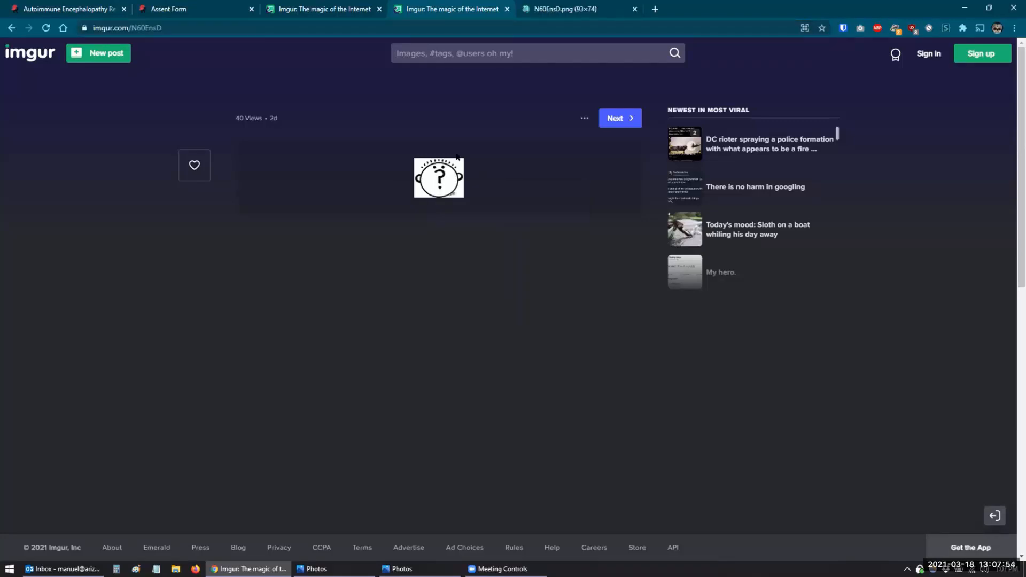
click(618, 17)
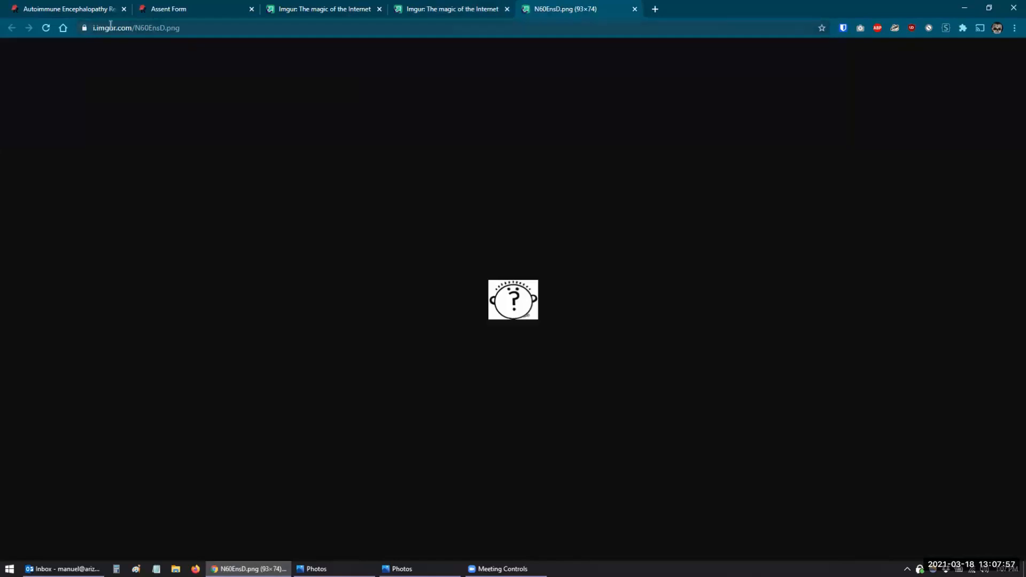
click(192, 25)
key(End)
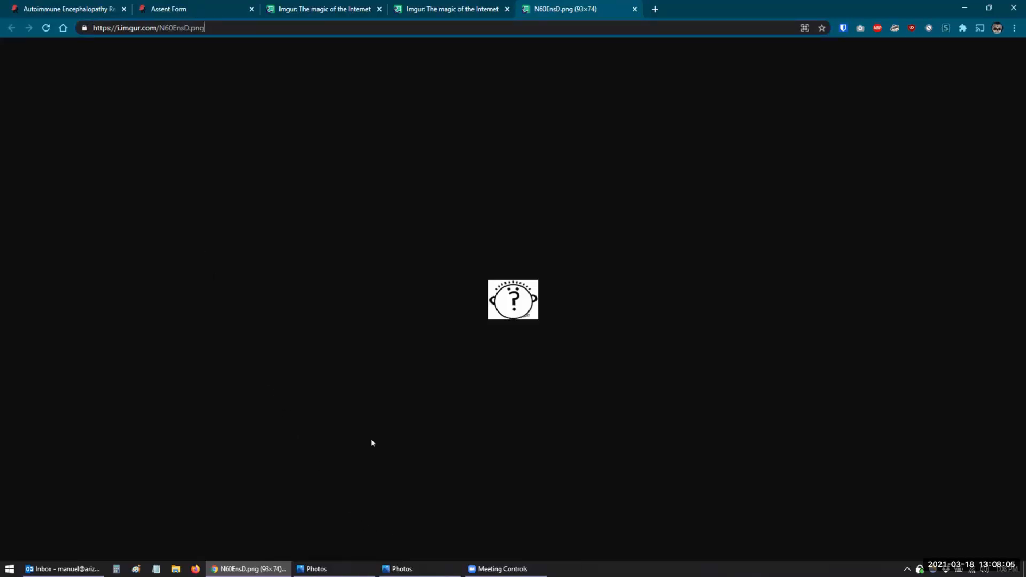
Expand the page_1 label editor in REDCap to full screen and show its source code again
click(158, 8)
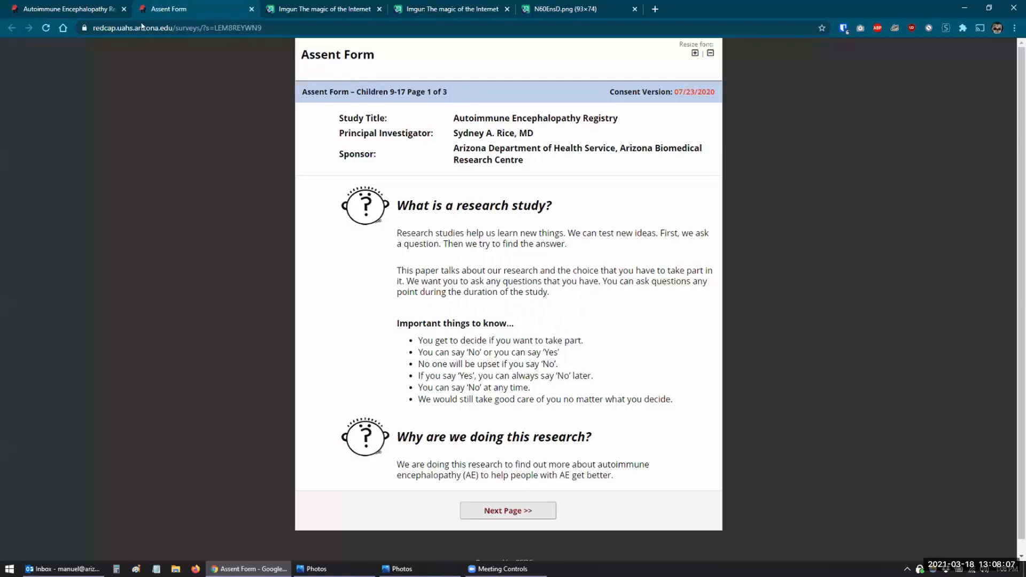
click(86, 9)
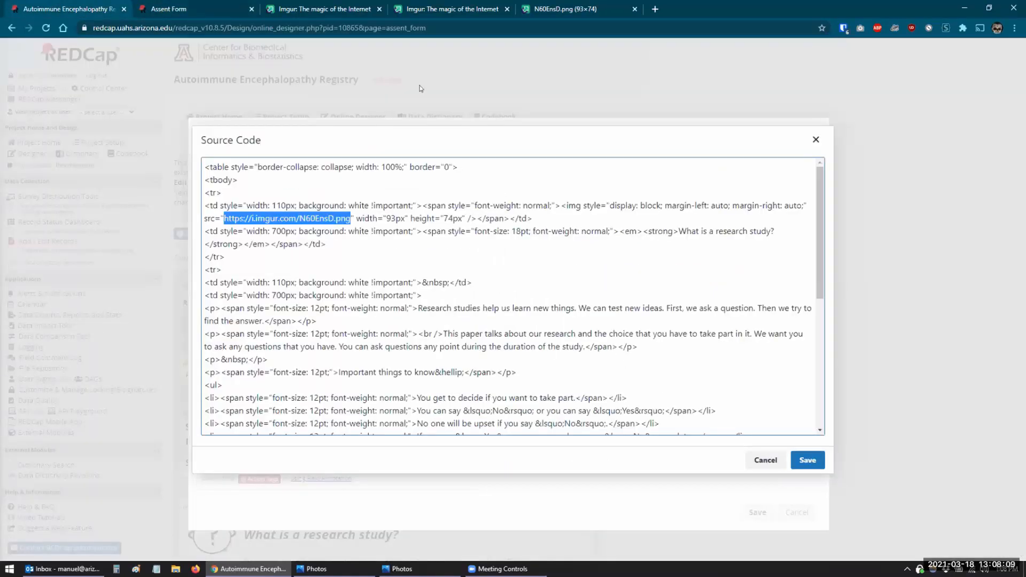
click(765, 460)
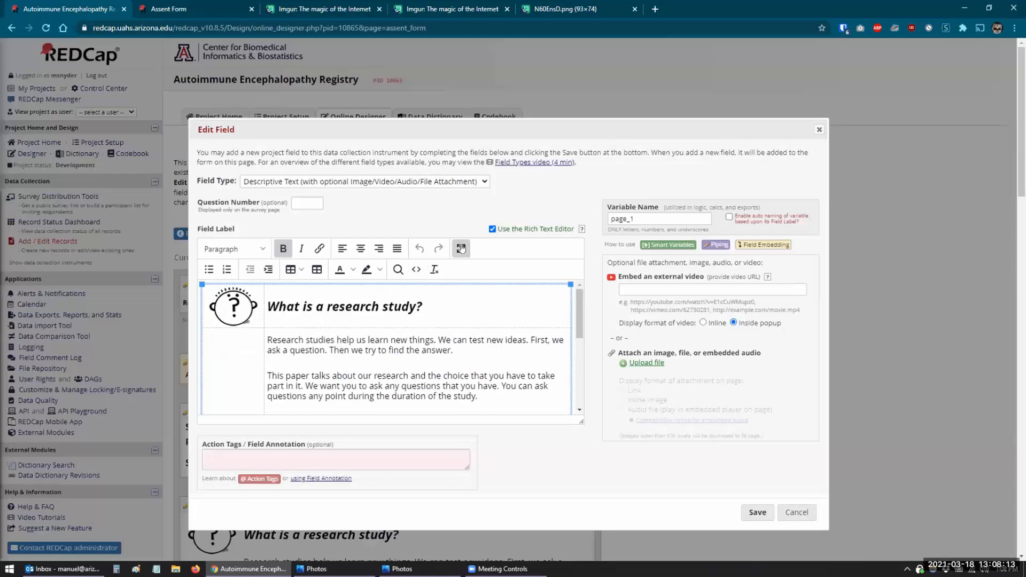
click(461, 246)
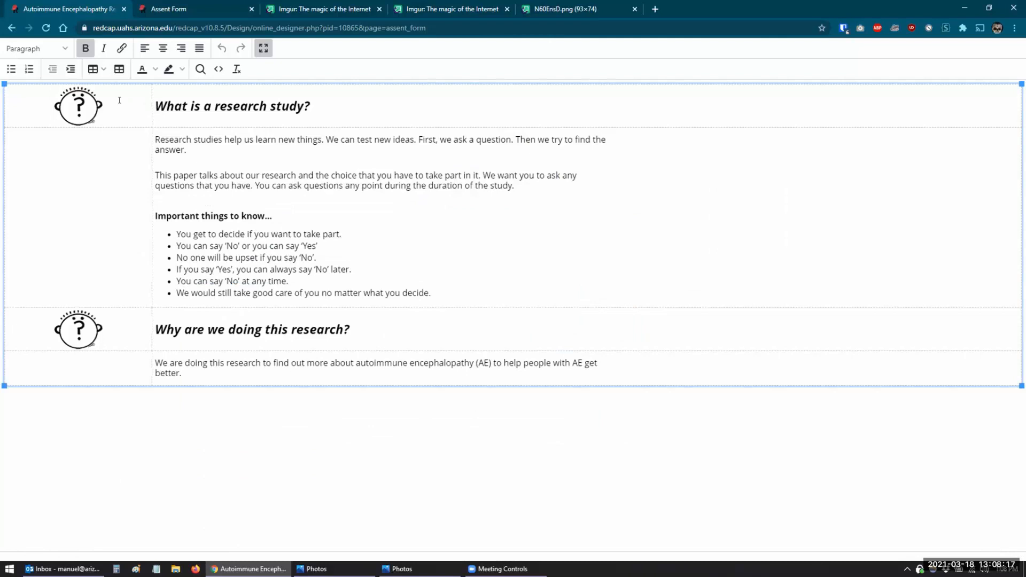
click(218, 69)
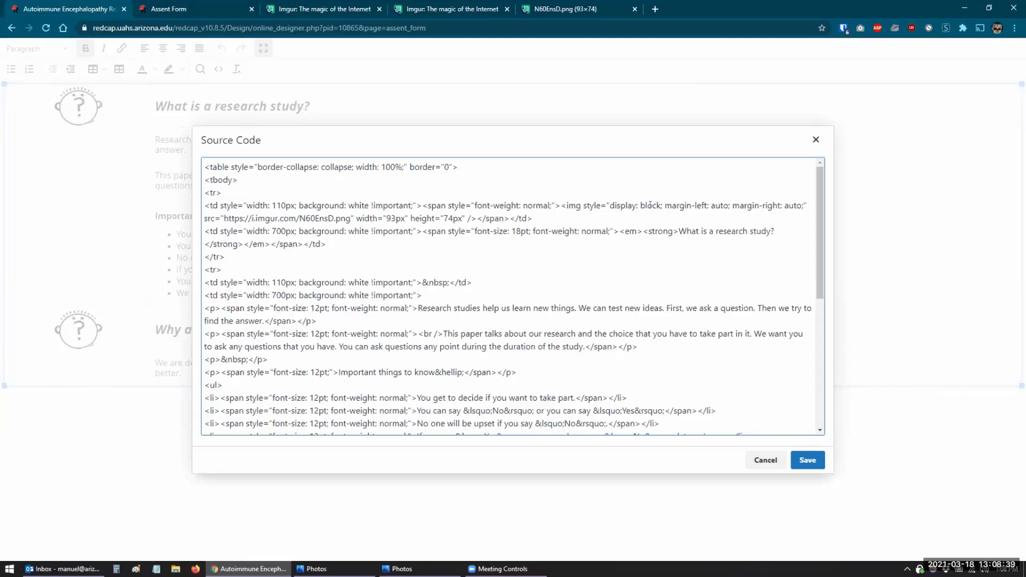
Examine the first image tag's source and size attributes and the width styles of the first-column table cells
drag(561, 205, 478, 217)
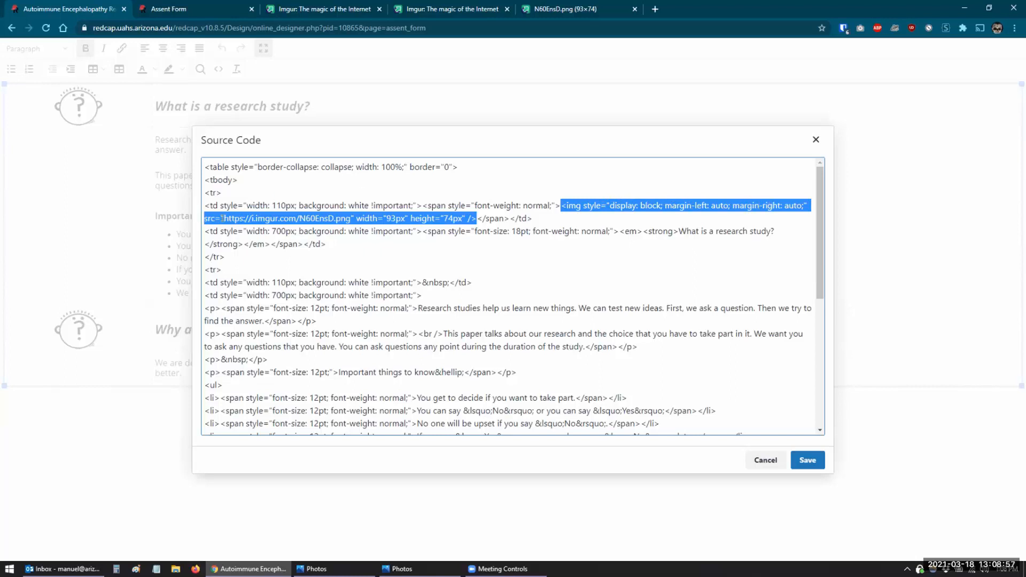
drag(222, 218, 463, 218)
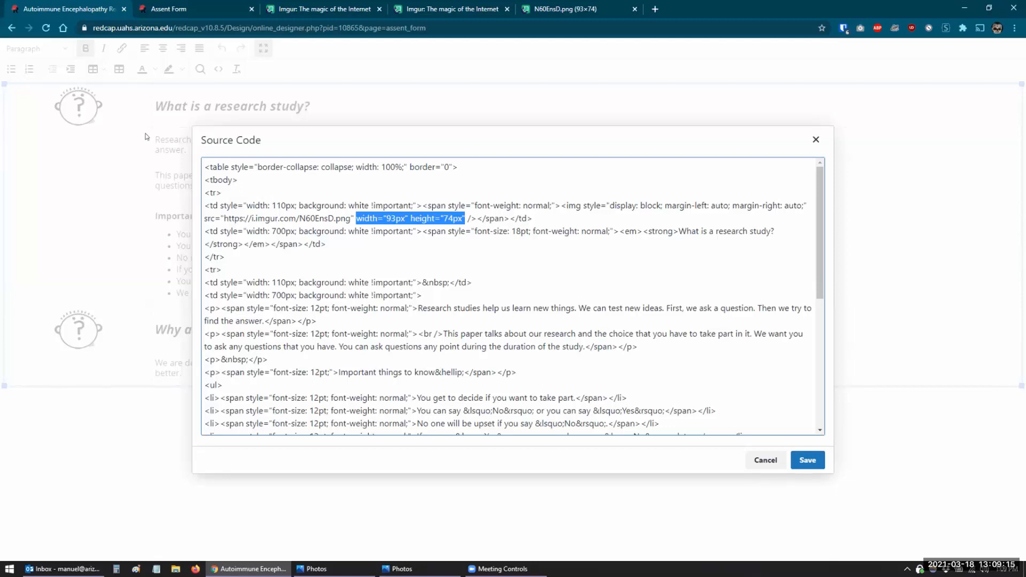
click(231, 205)
drag(245, 205, 295, 206)
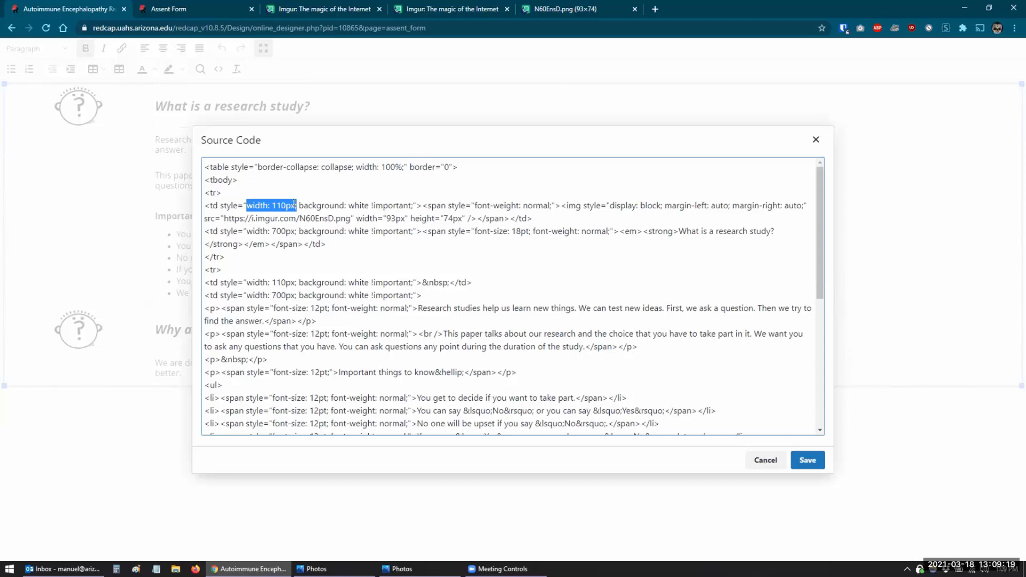
drag(294, 204, 299, 202)
click(279, 283)
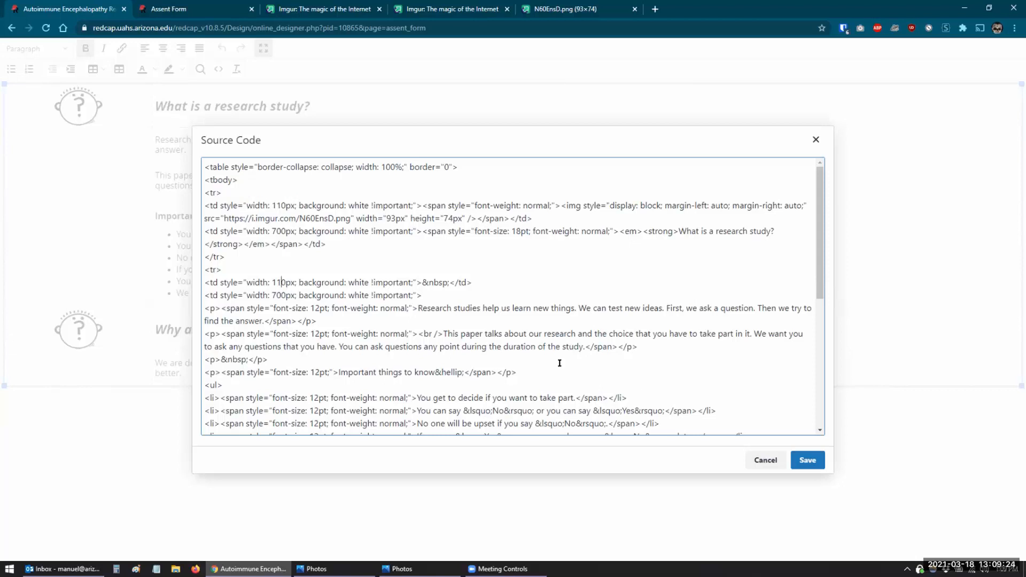
Close the source code without saving and examine the "What is a research study?" heading in the label editor
click(765, 460)
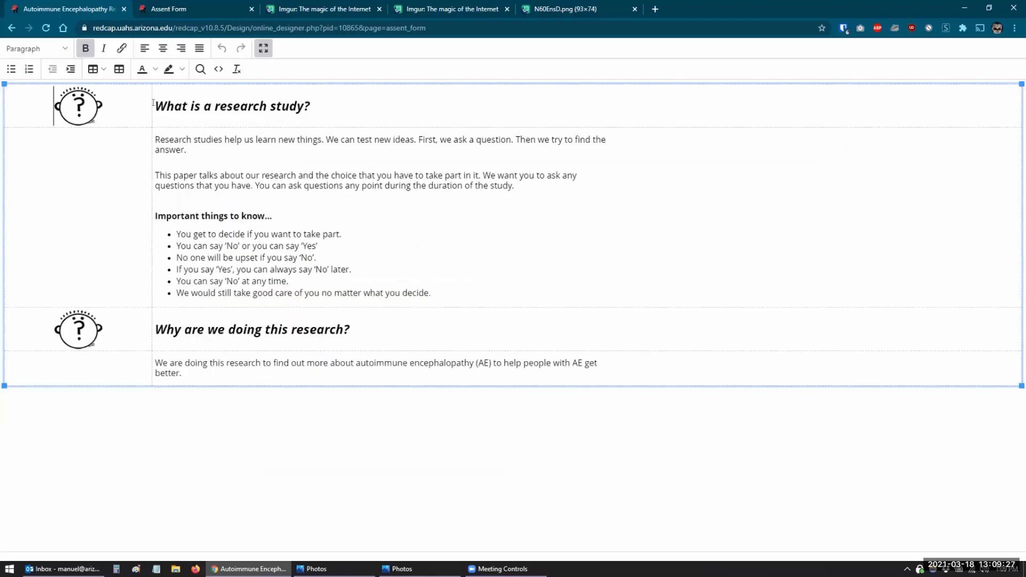
drag(154, 106, 352, 105)
click(328, 108)
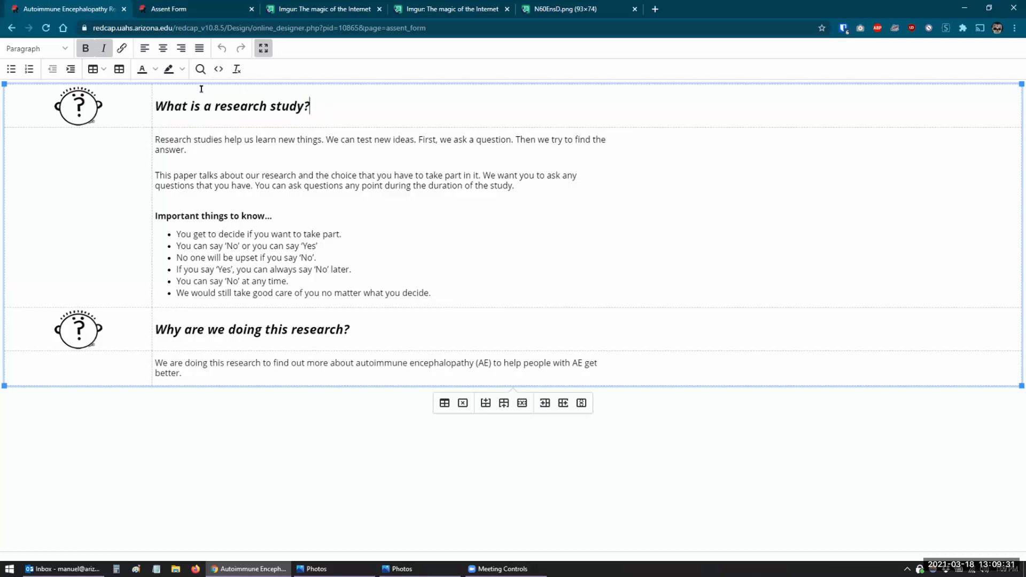
Examine the heading's font-size span, its em and strong tags, and the first paragraph's text style in the source code, leaving it unsaved
click(219, 71)
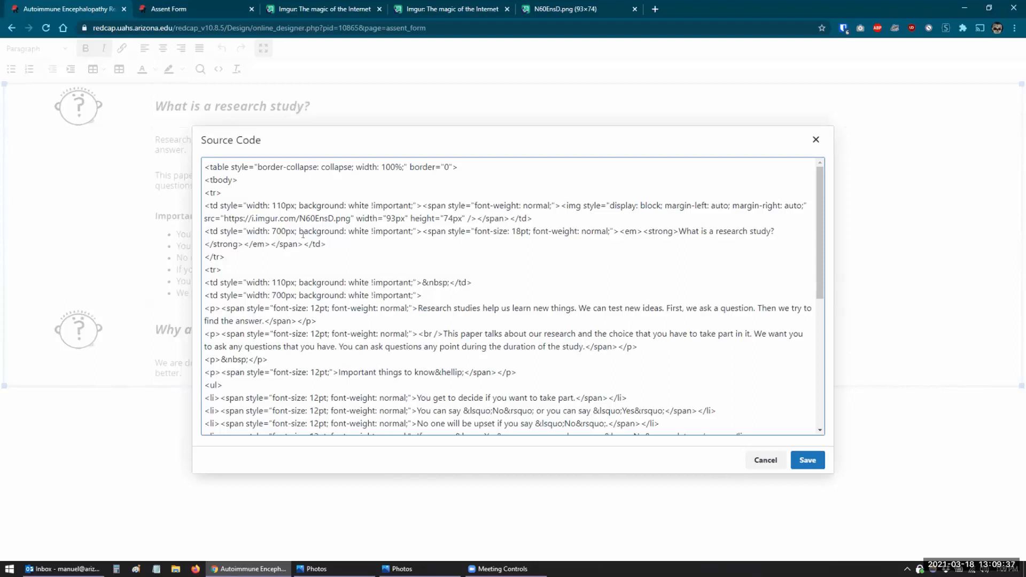
drag(427, 230, 612, 223)
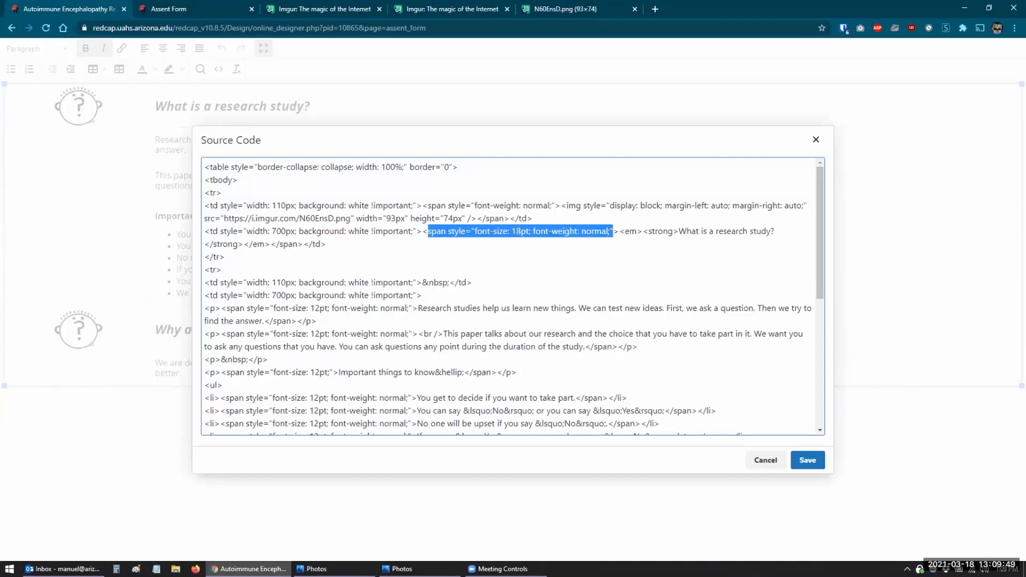
click(586, 228)
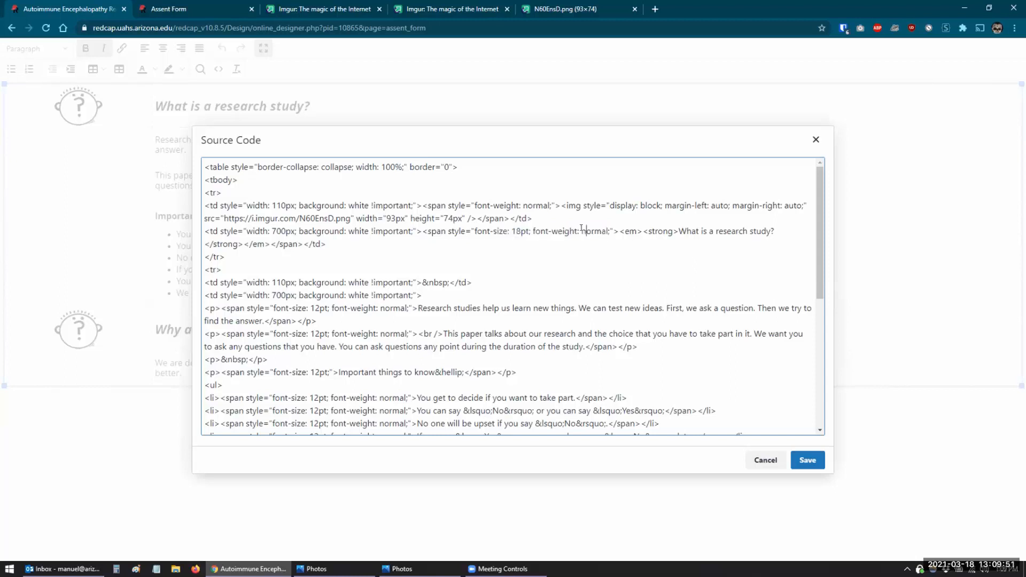
drag(616, 230, 673, 227)
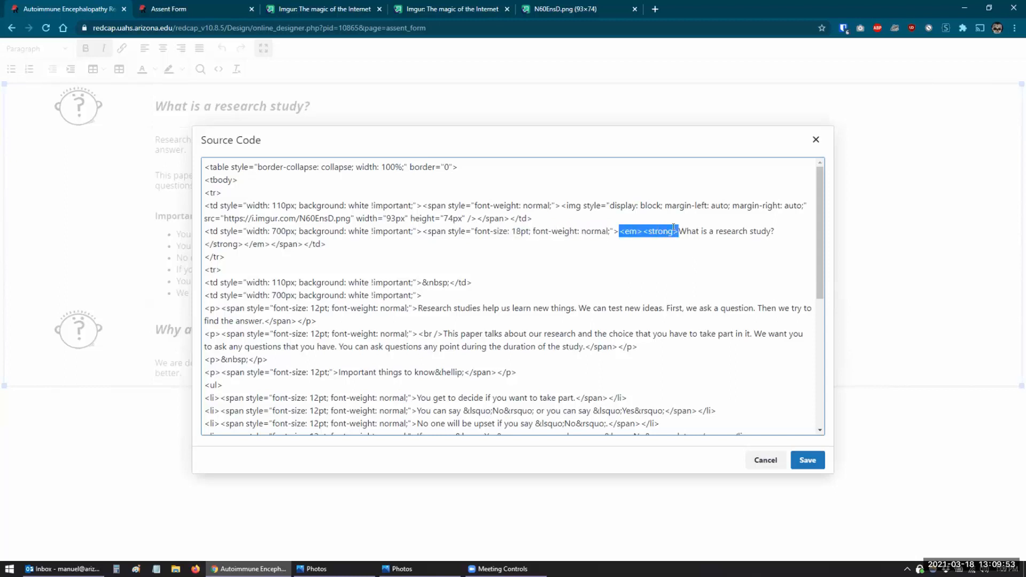
click(624, 230)
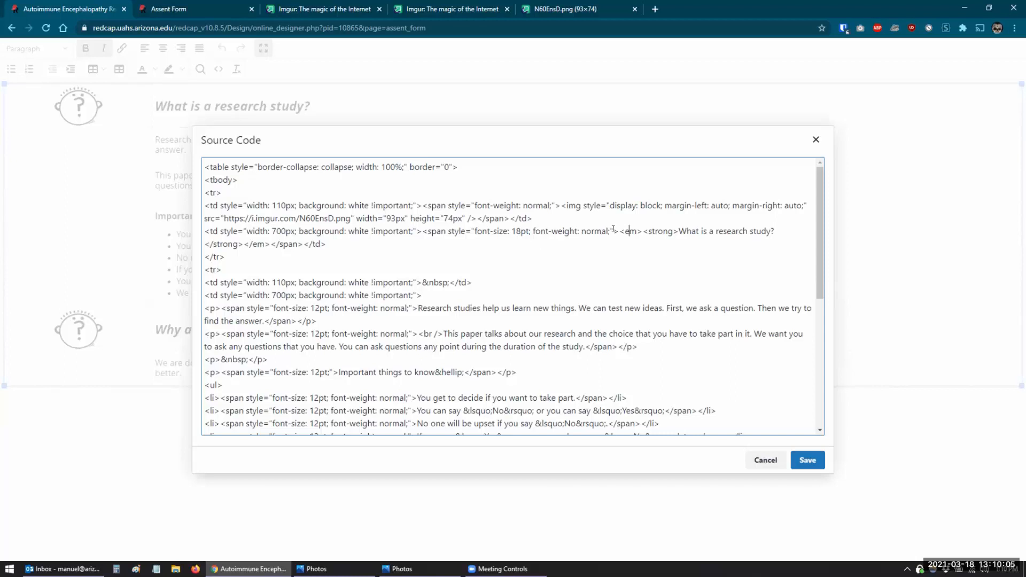
drag(617, 228, 673, 227)
click(565, 252)
drag(273, 308, 411, 307)
click(764, 461)
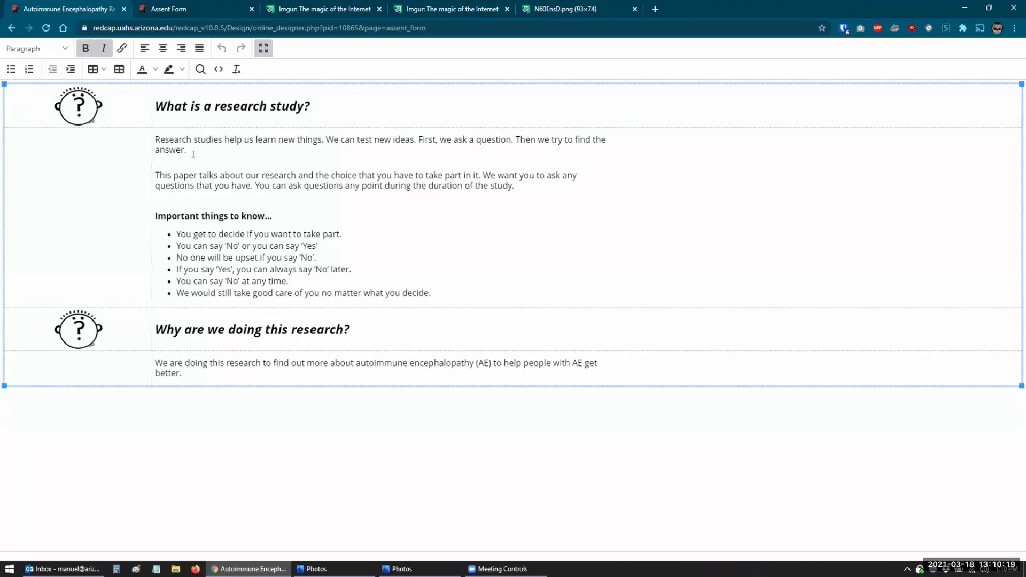
View the first page of the live assent survey, and close the page_1 field in the designer without saving
click(182, 11)
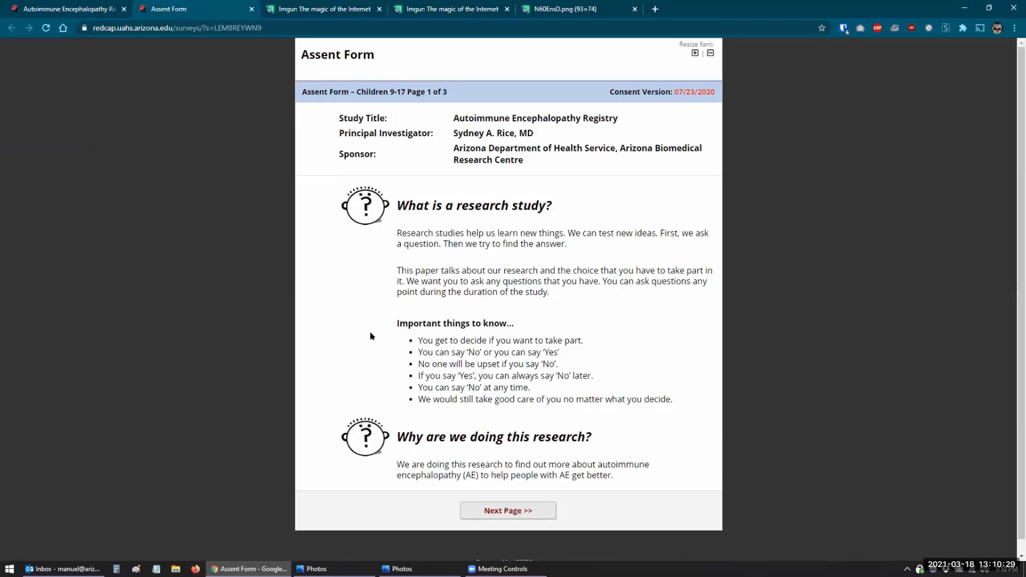
click(62, 11)
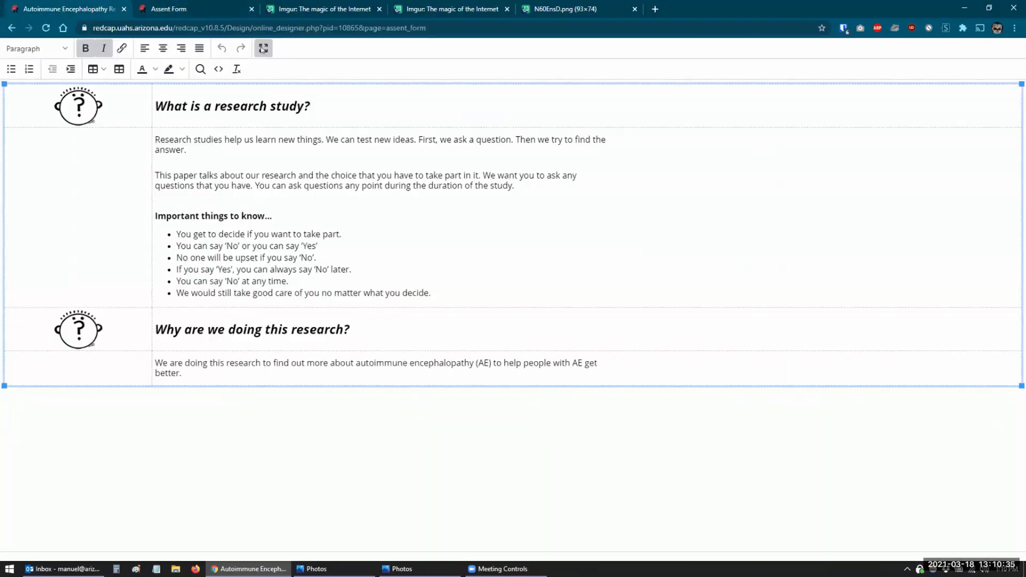
click(264, 49)
click(795, 513)
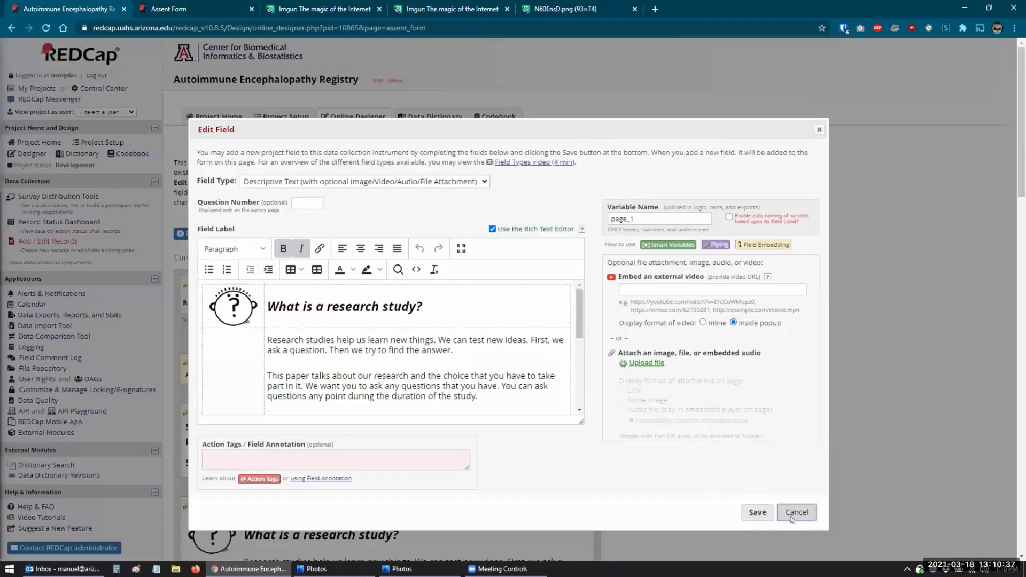
Examine the section header field for page 1 of 3 in its editor and close it without saving
scroll(679, 441, down, 4)
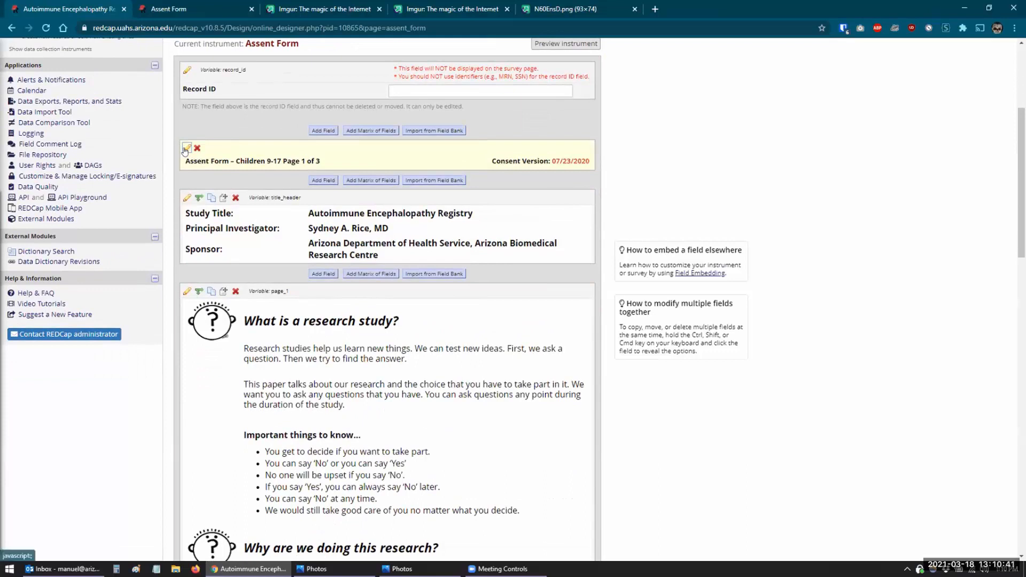
click(186, 150)
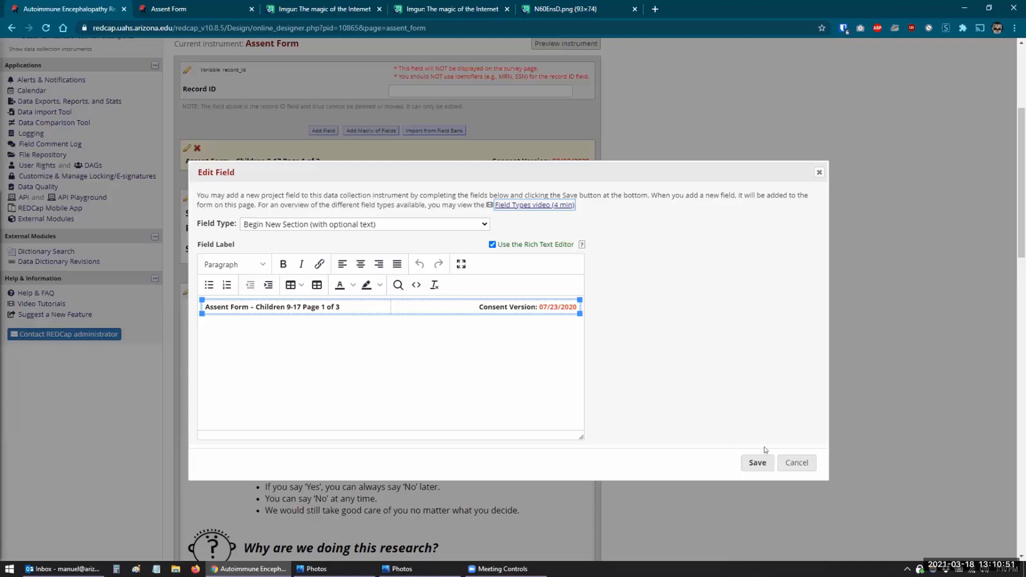
click(795, 464)
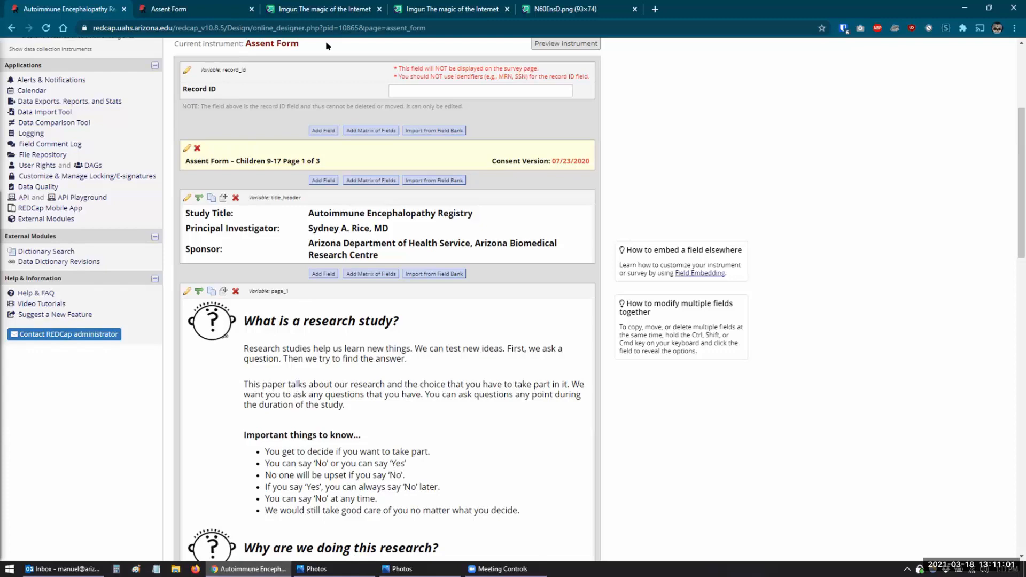
Switch to Photos to view the original assent form page and the face image, and return to REDCap
click(318, 569)
click(402, 568)
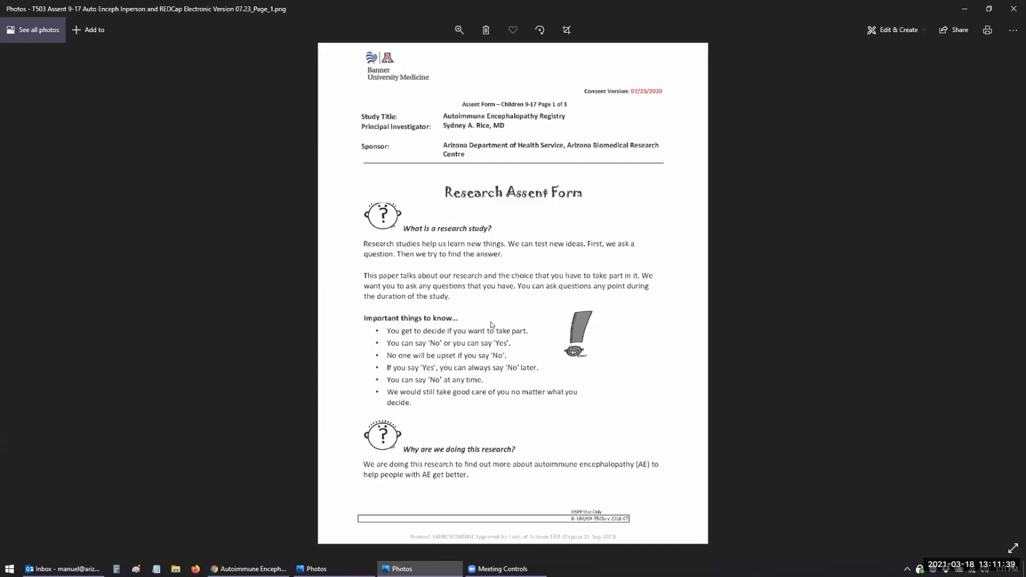
click(964, 9)
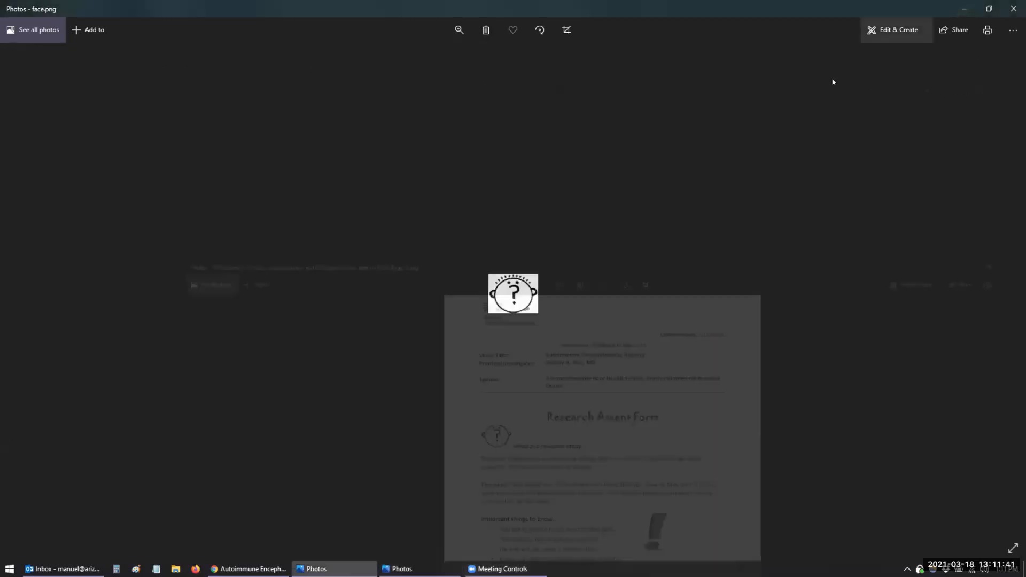
click(268, 562)
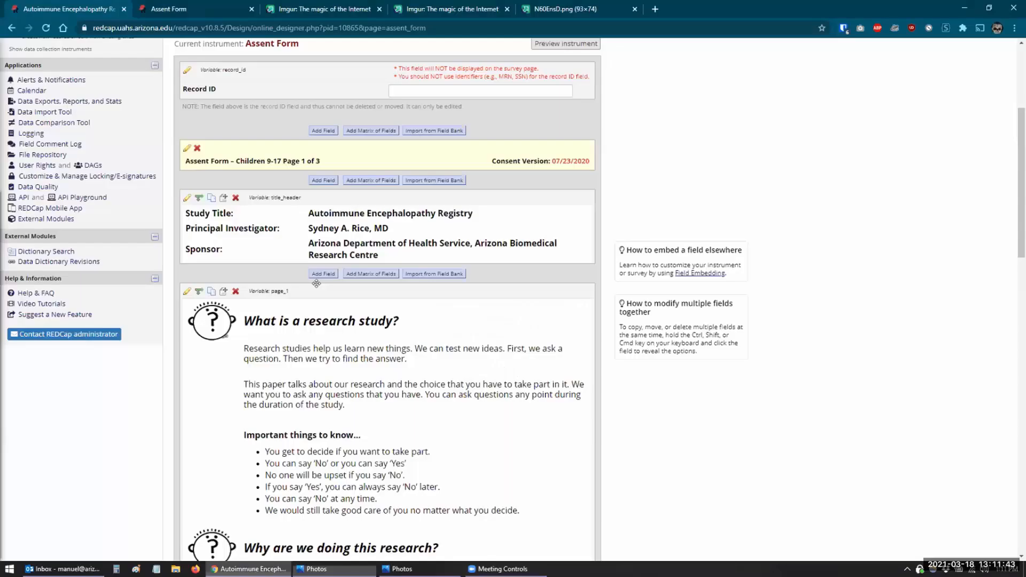
Review the assent form's fields in the Online Designer from page_1 through page_2 to the final info_box
scroll(314, 286, down, 3)
scroll(332, 321, down, 1)
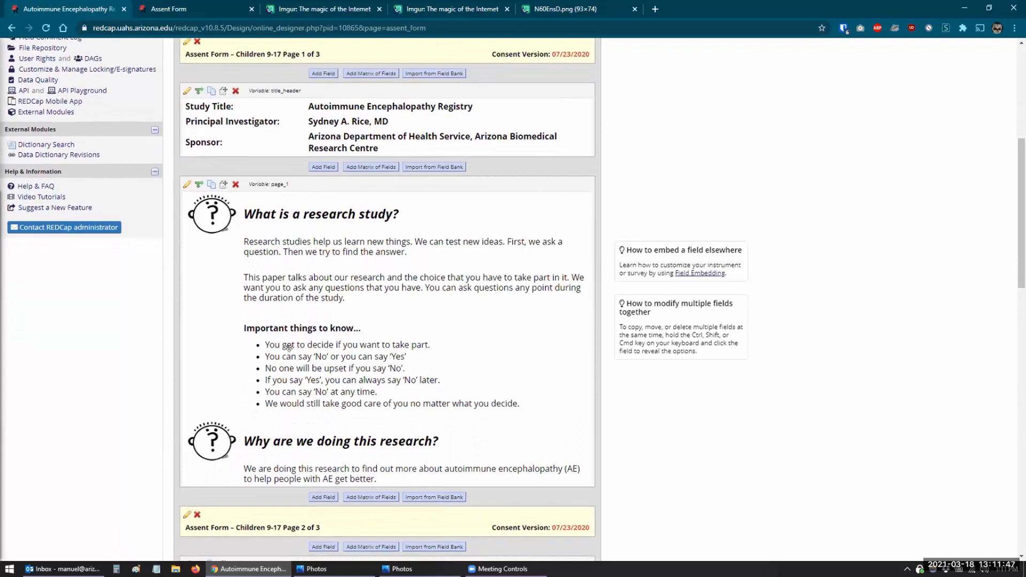
scroll(289, 347, up, 2)
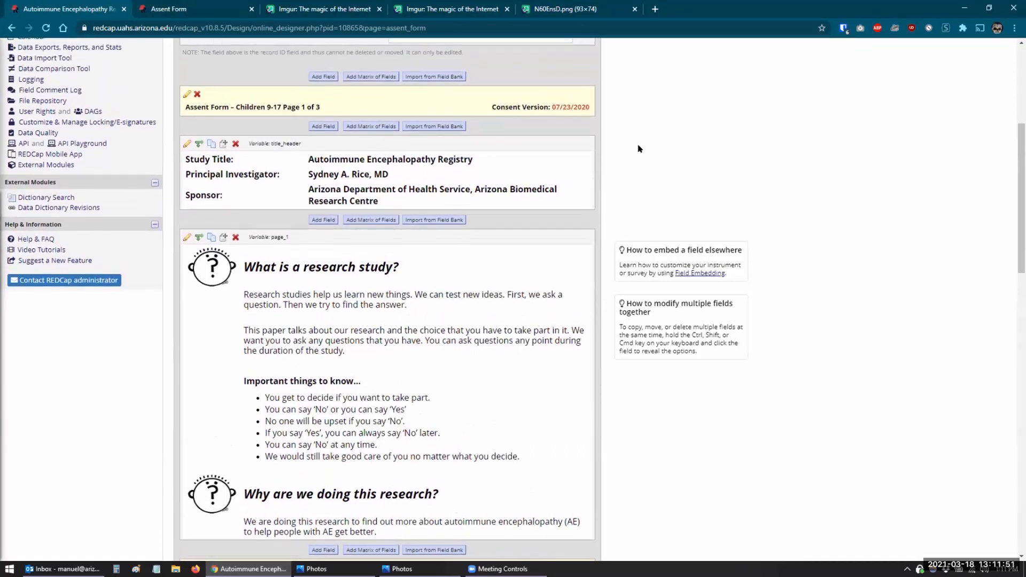
scroll(639, 148, down, 5)
scroll(639, 149, down, 5)
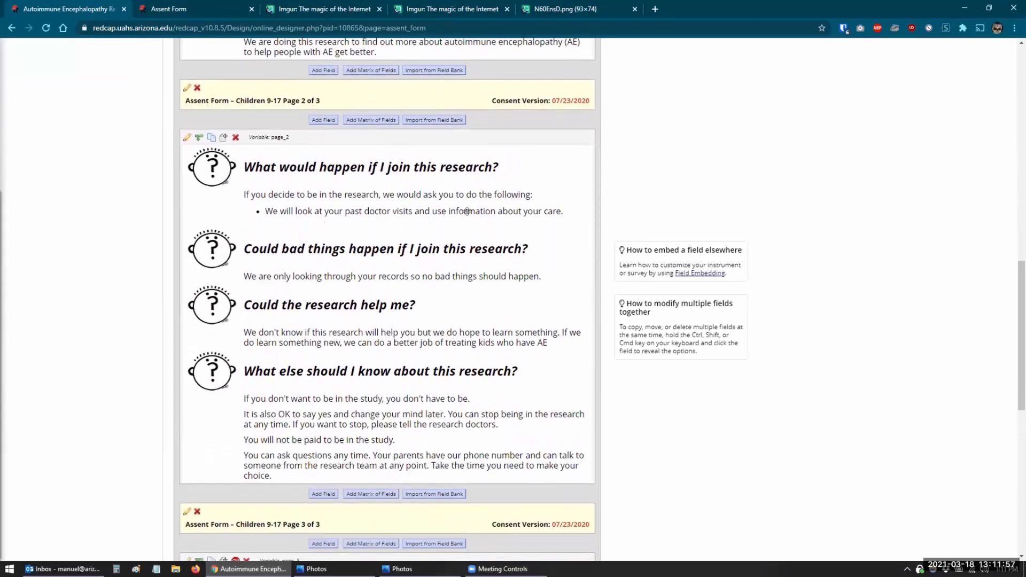
scroll(492, 188, down, 4)
scroll(467, 211, down, 5)
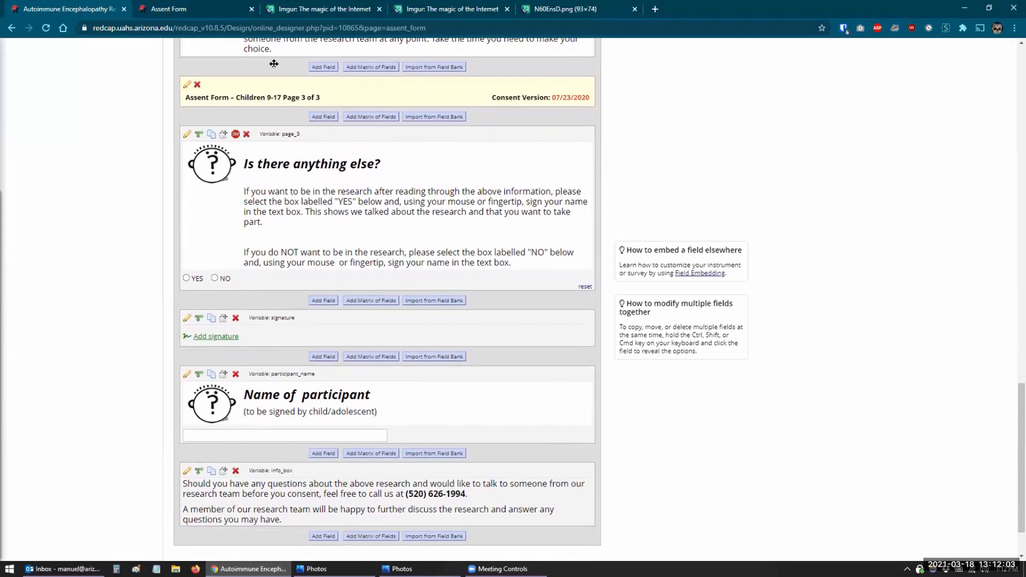
Advance the live assent survey to page 3 and examine its YES/NO choices, signature link and participant name box
click(204, 10)
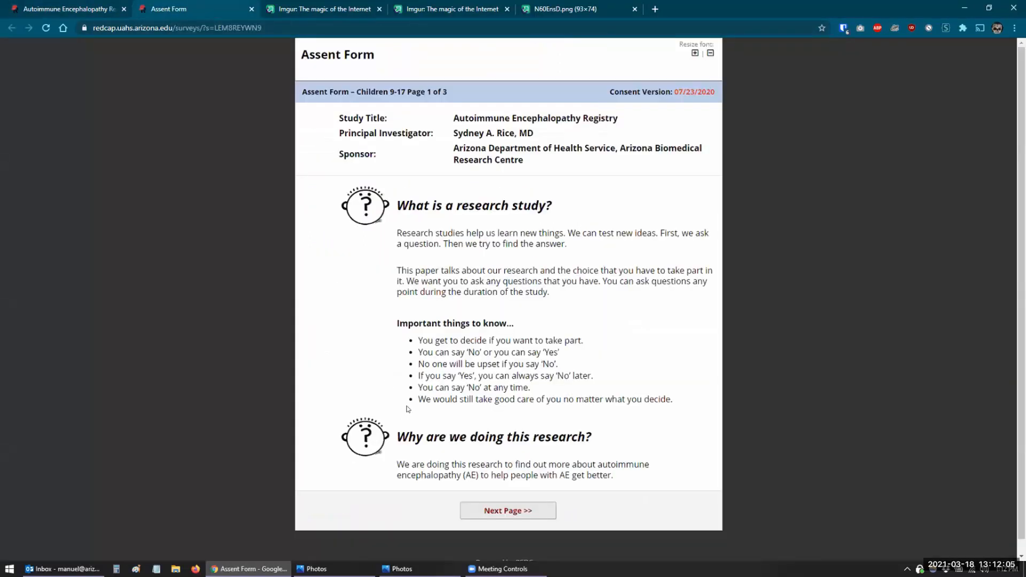
click(490, 512)
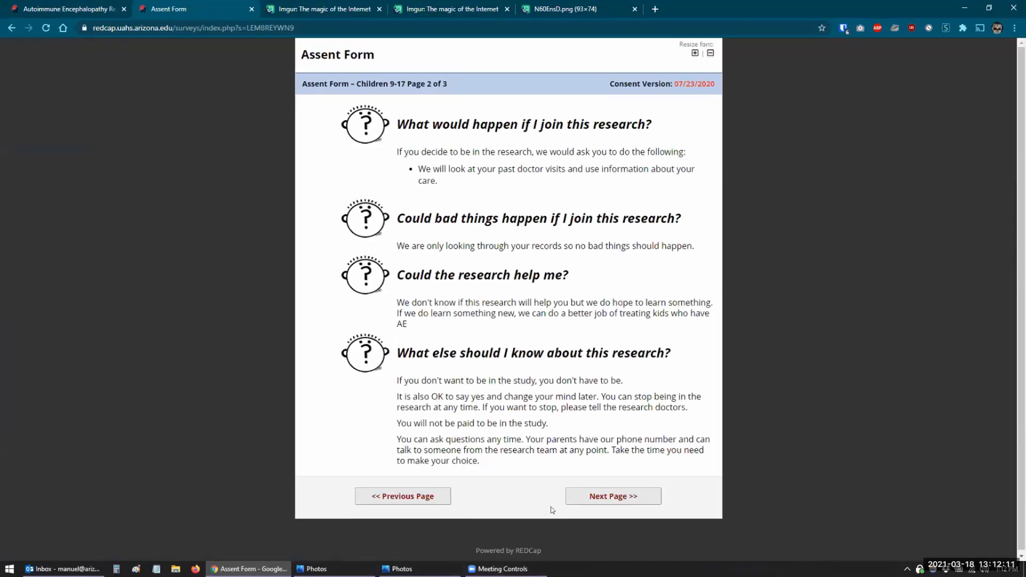
click(583, 500)
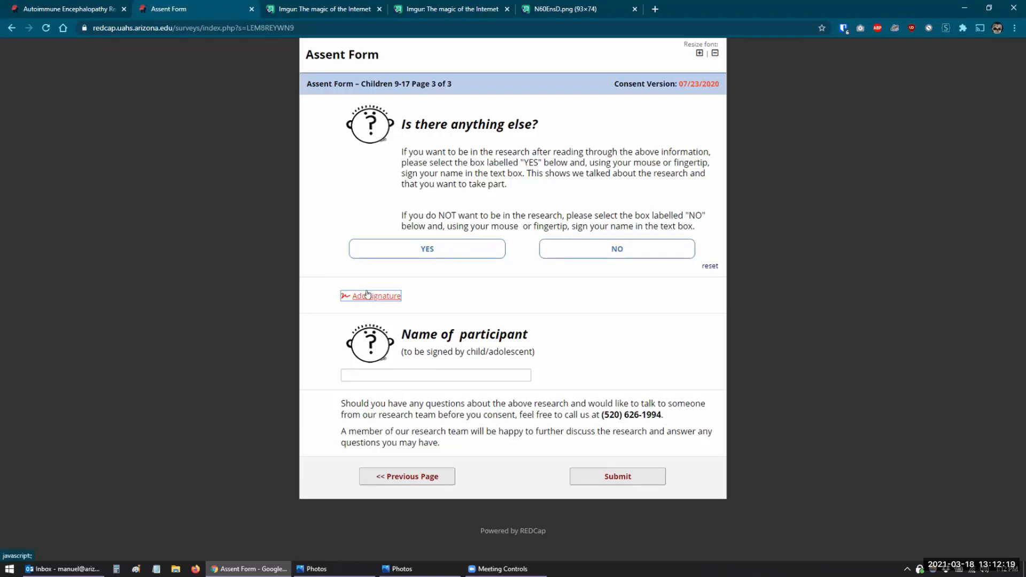
click(417, 373)
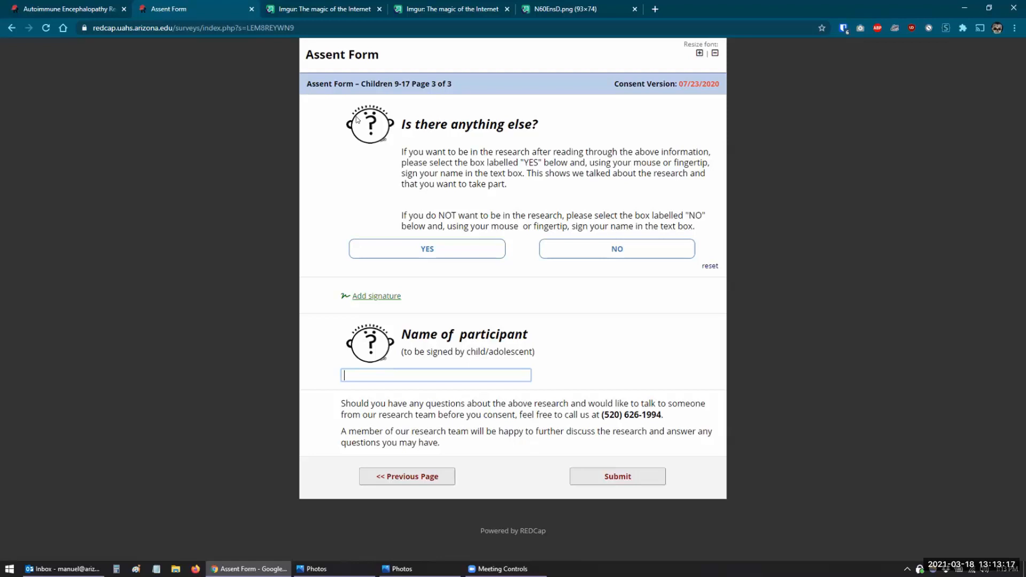
Examine the page_3 field's settings and available field types in the designer, and close it without saving
click(81, 9)
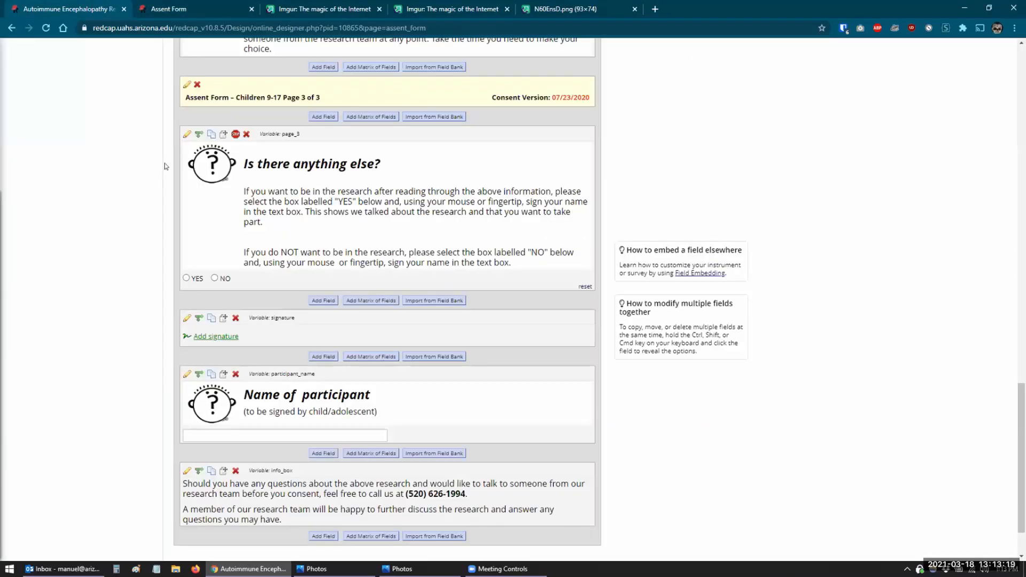
click(187, 134)
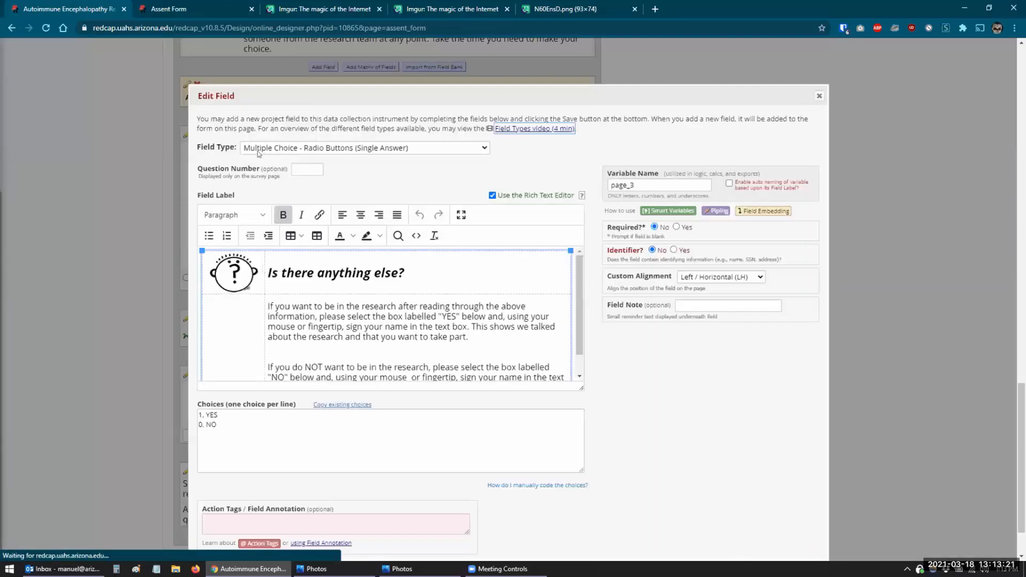
click(259, 149)
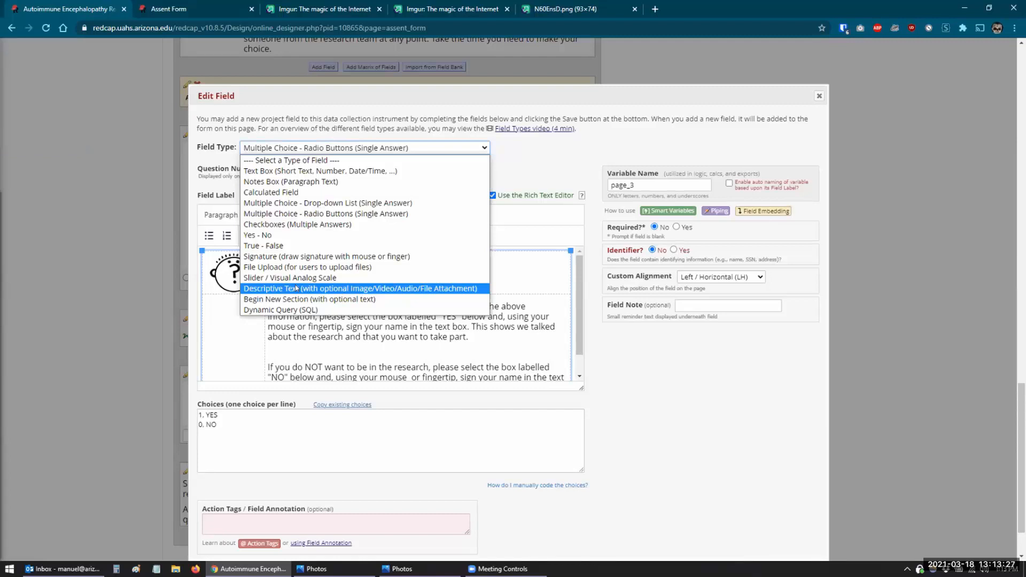
click(657, 381)
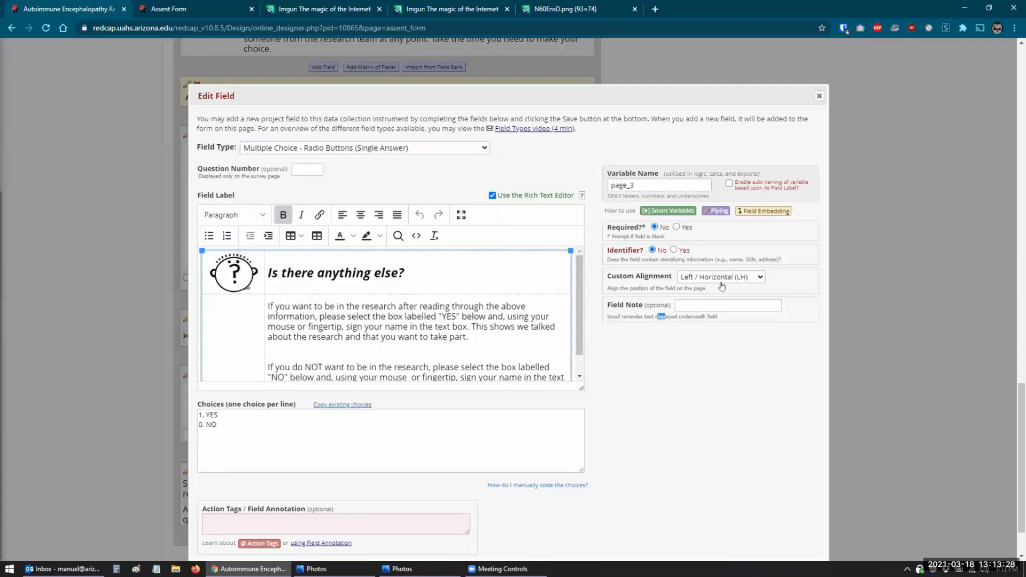
click(819, 96)
Try a new Descriptive Text field at the end of the form, view its file upload option, and discard the field
scroll(278, 355, down, 2)
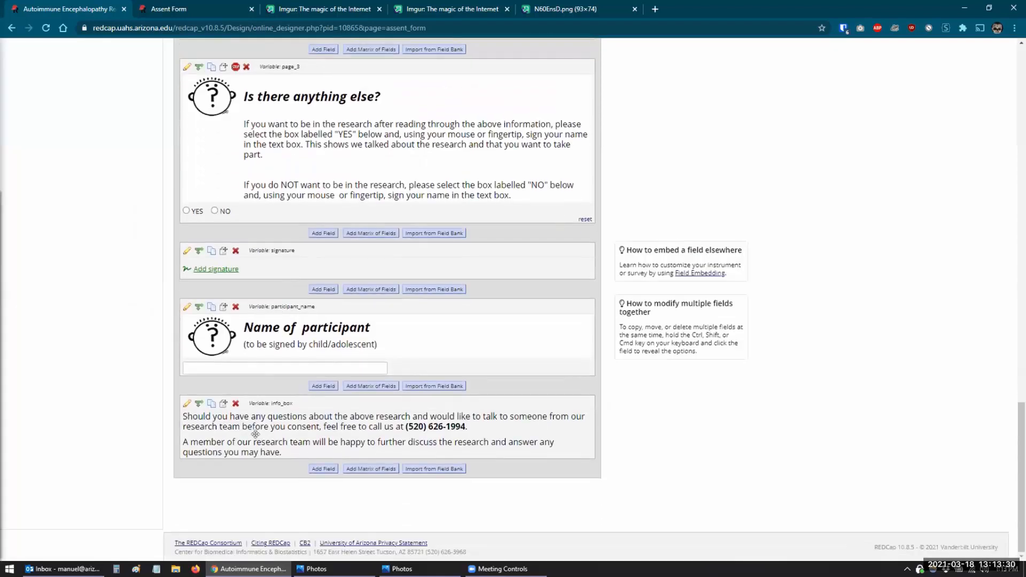
click(322, 468)
click(260, 149)
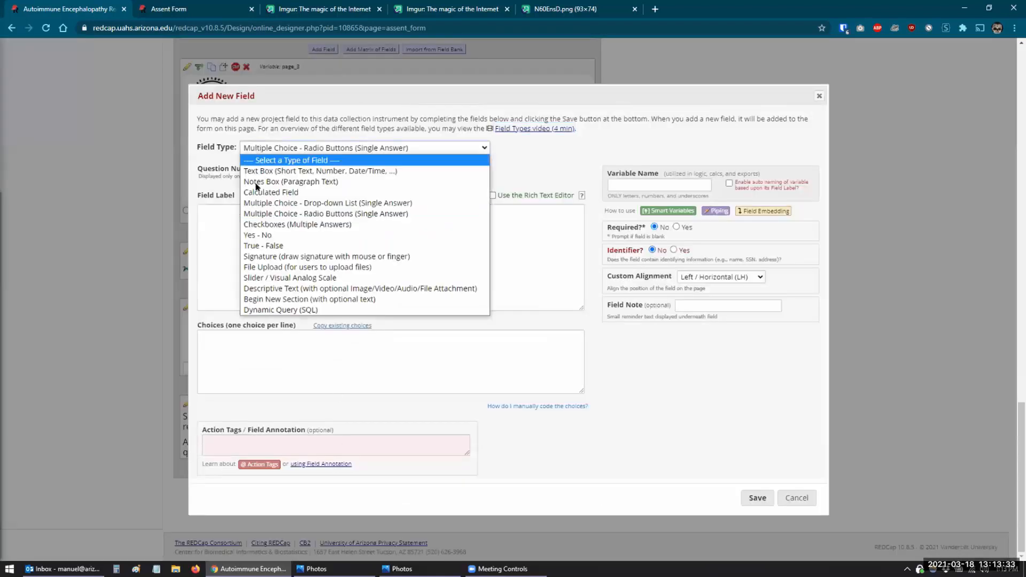
click(251, 288)
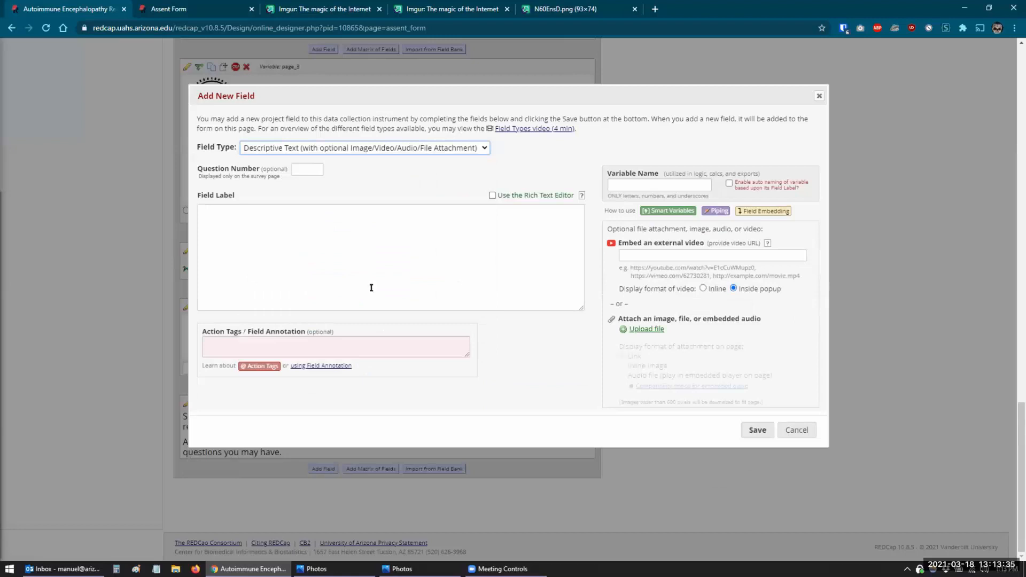
click(647, 330)
click(796, 430)
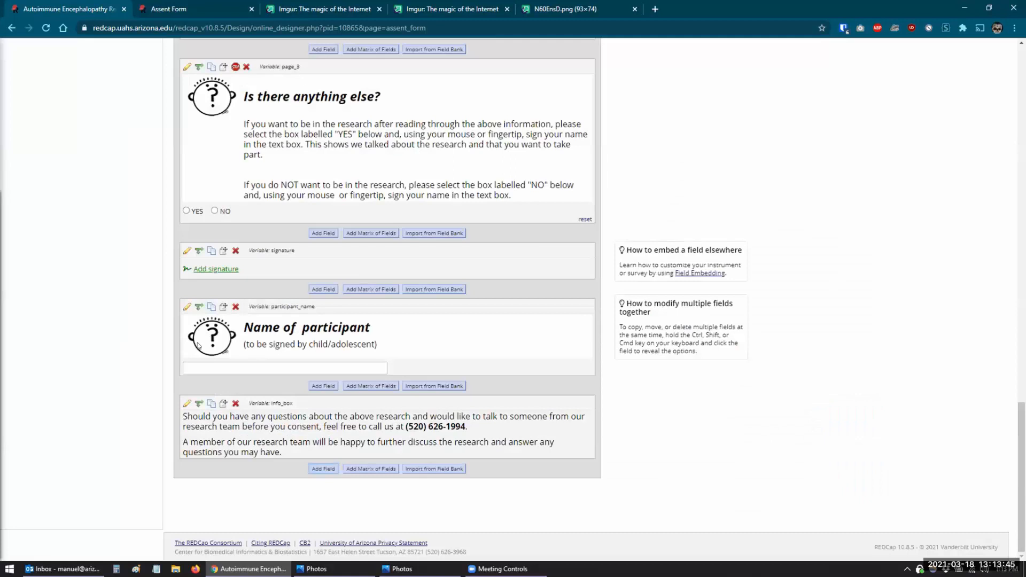
Examine the participant_name field's type and embedded-image label, and close it without saving
click(184, 309)
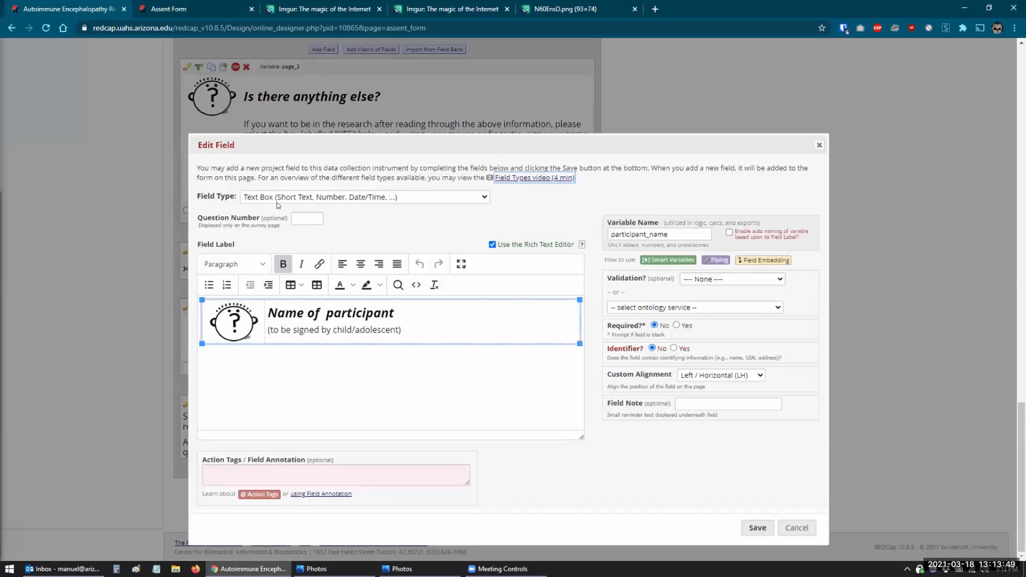
click(278, 197)
click(796, 527)
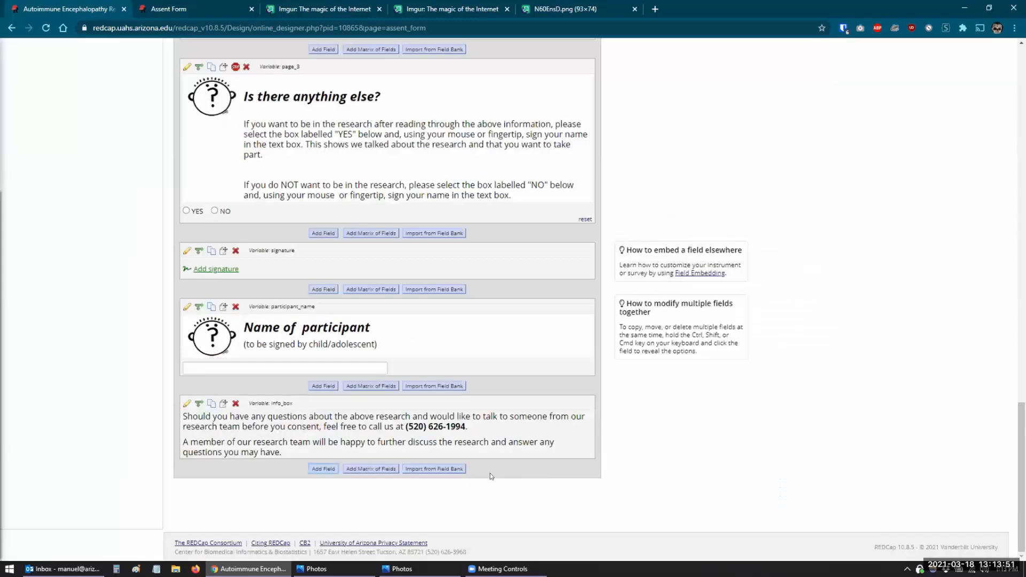
Examine the video embedding and attachment options of a new Descriptive Text field and discard the field
click(320, 469)
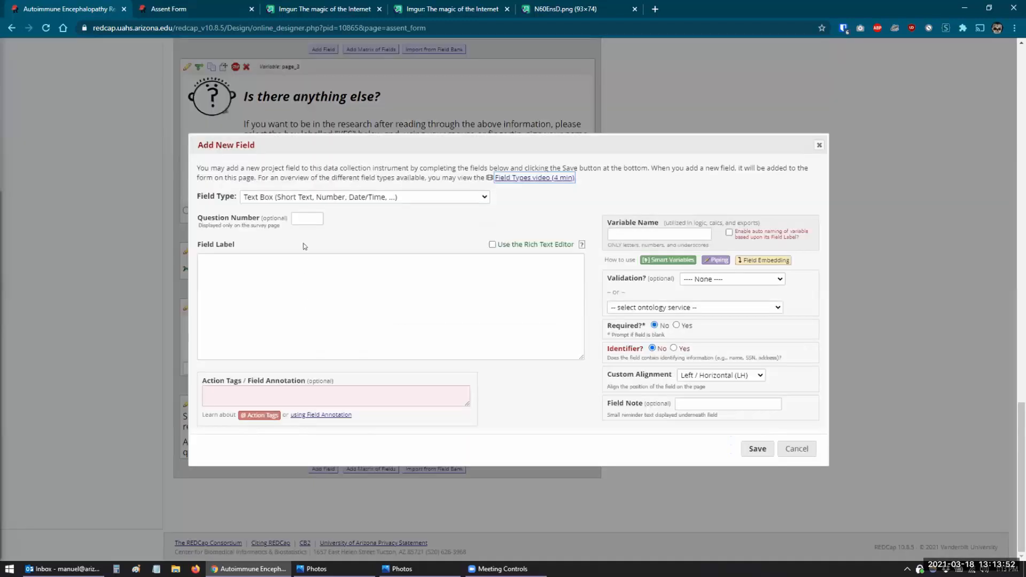
click(294, 197)
click(285, 338)
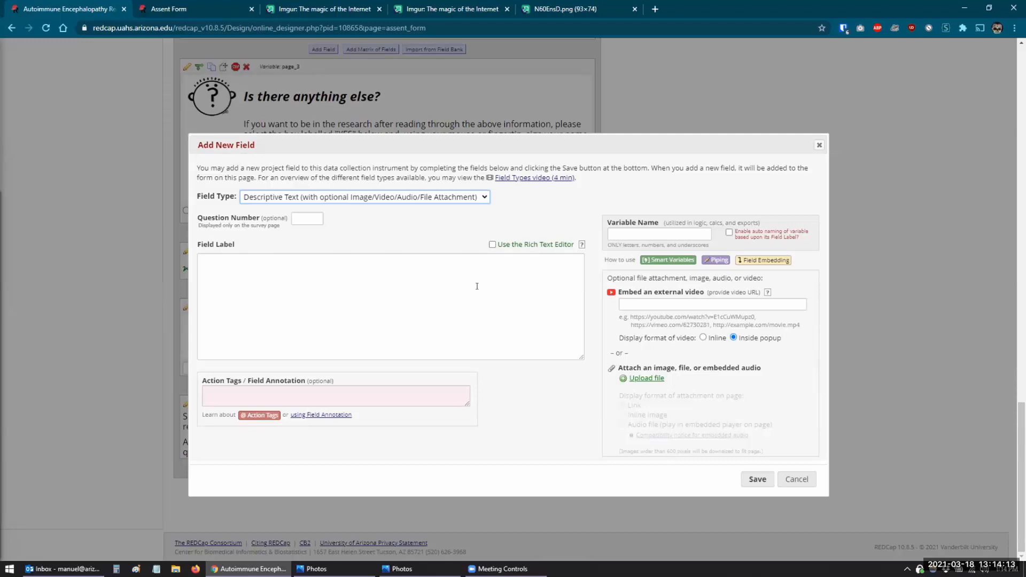
click(796, 478)
Check the live survey's page 3, examine the page_1 field's rich-text label in the designer, and close it without saving
click(181, 7)
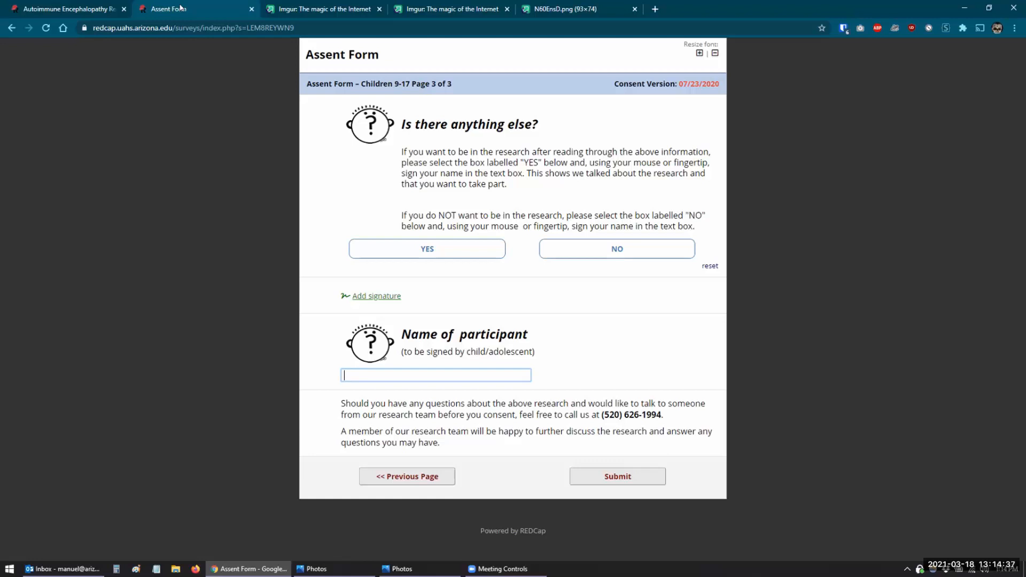
click(44, 13)
scroll(164, 220, up, 20)
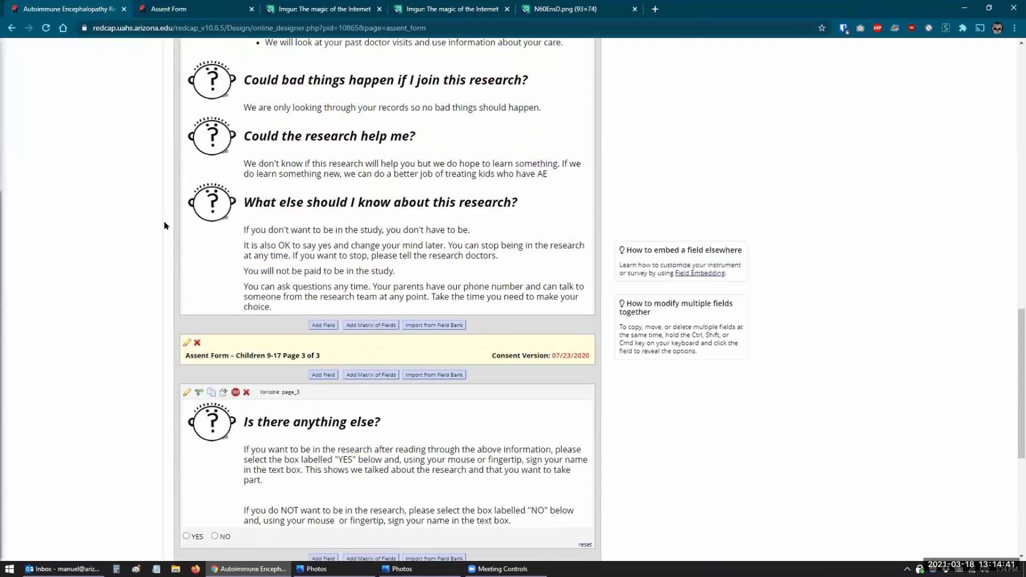
scroll(176, 245, down, 4)
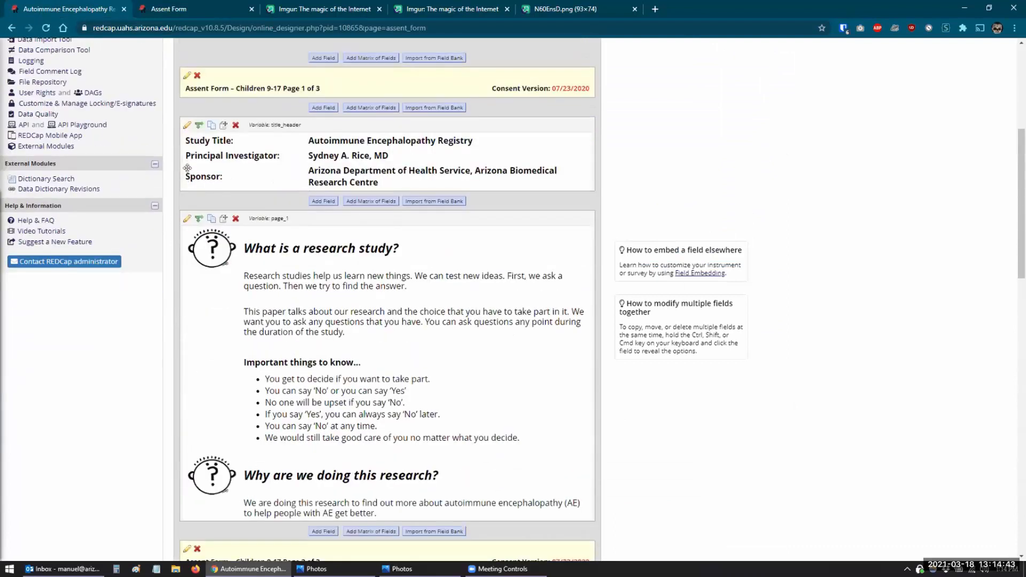
click(185, 172)
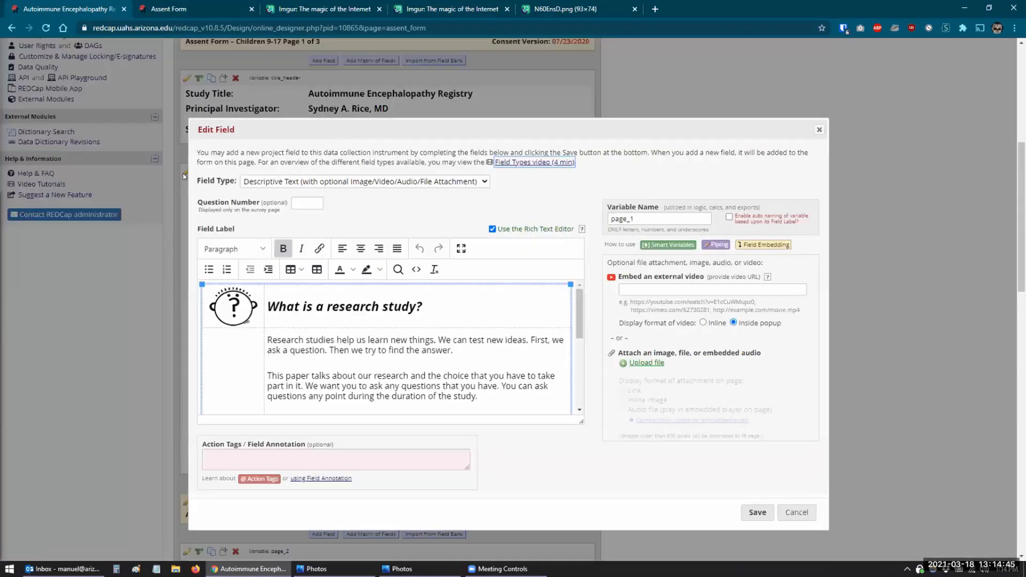
click(819, 130)
Start a new Descriptive Text field directly below the page_3 field and enable the Rich Text Editor for its label
scroll(388, 232, down, 17)
click(333, 233)
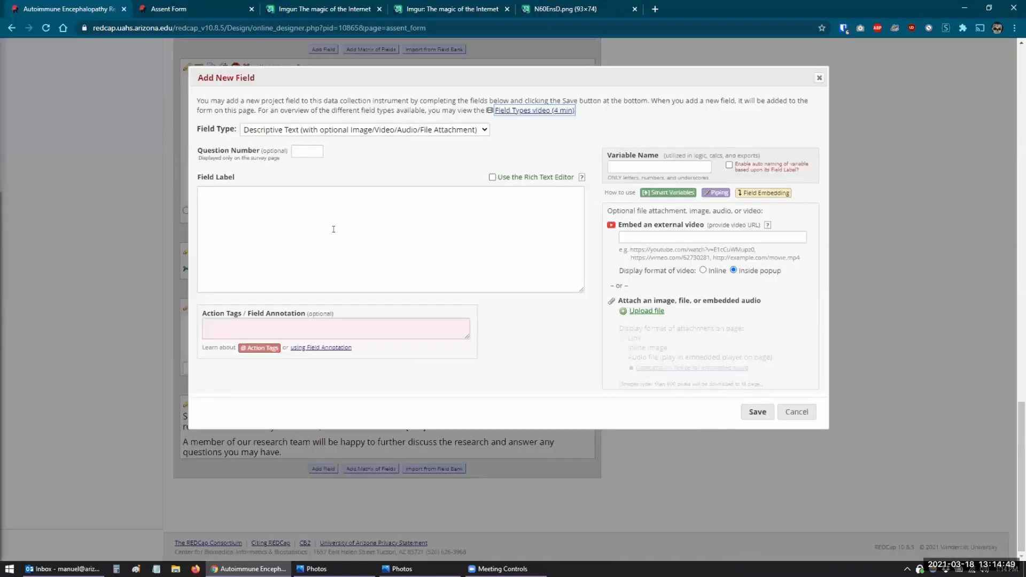
click(356, 130)
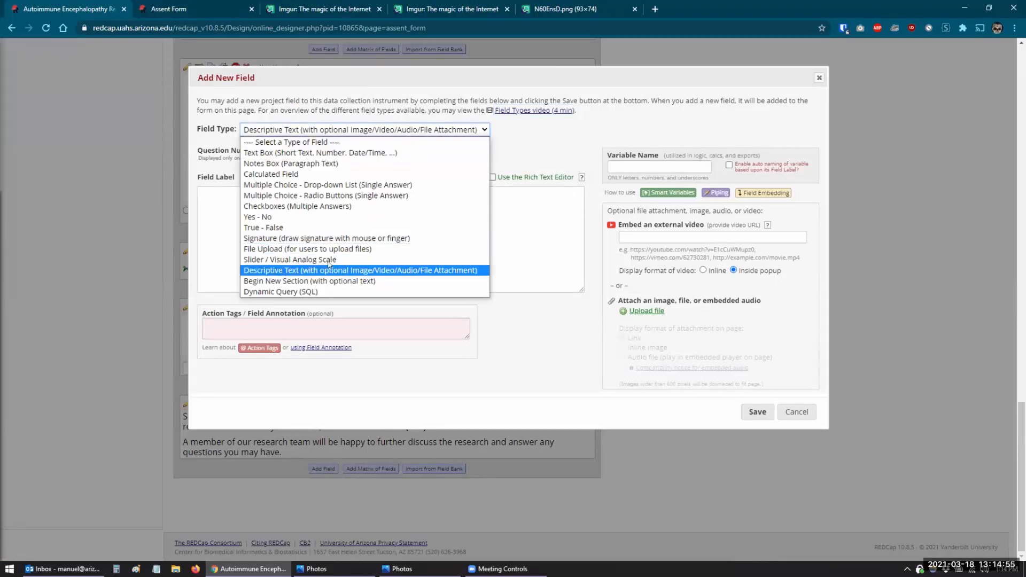
click(509, 243)
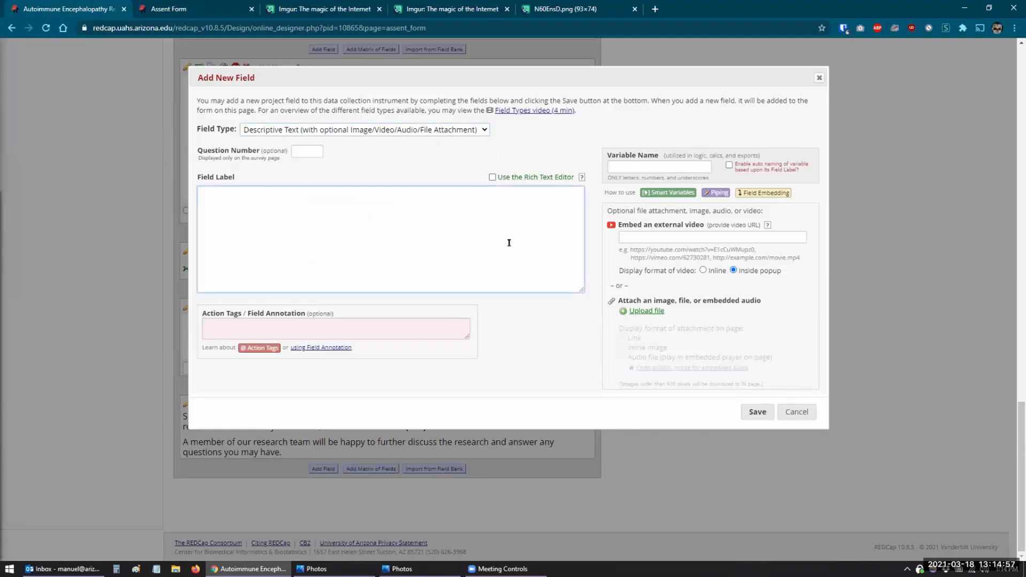
click(492, 177)
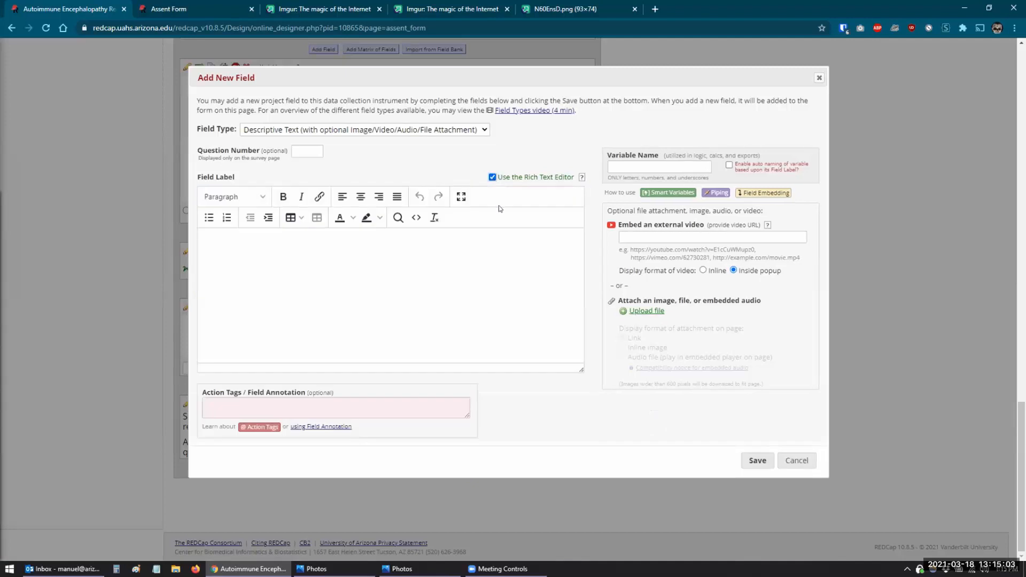
Insert a table with four columns and three rows into the new field's label
click(301, 219)
mouse_move(306, 245)
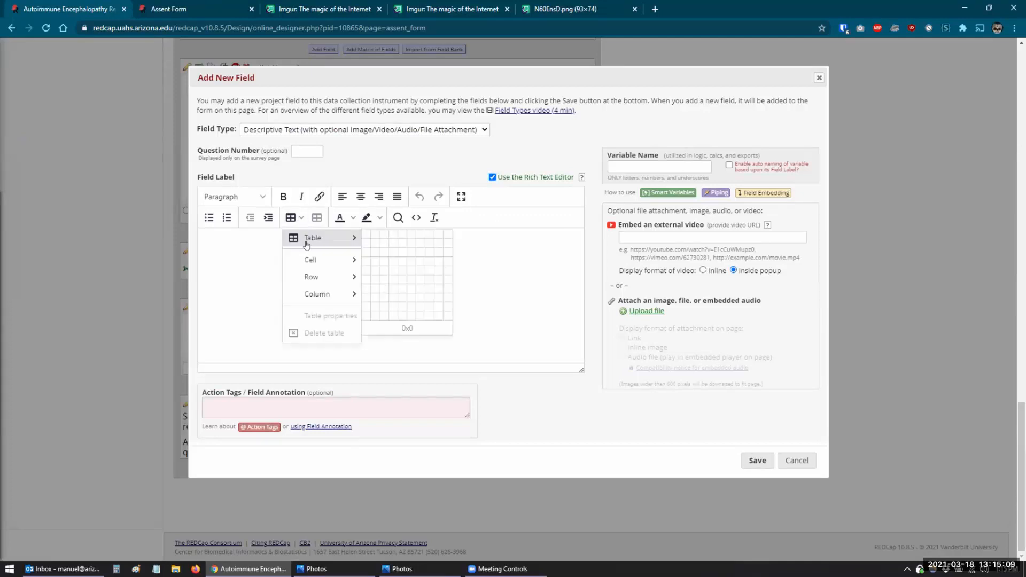
click(389, 253)
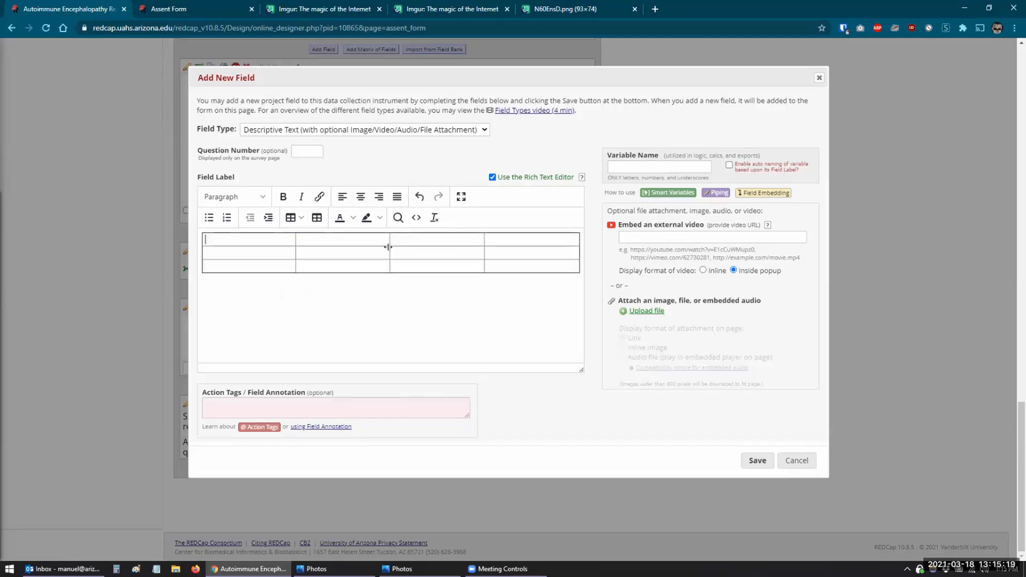
click(287, 296)
Give the table's first cell a red border colour (#E03E2D) and a light yellow background (#FBEEB8)
right_click(269, 237)
mouse_move(285, 337)
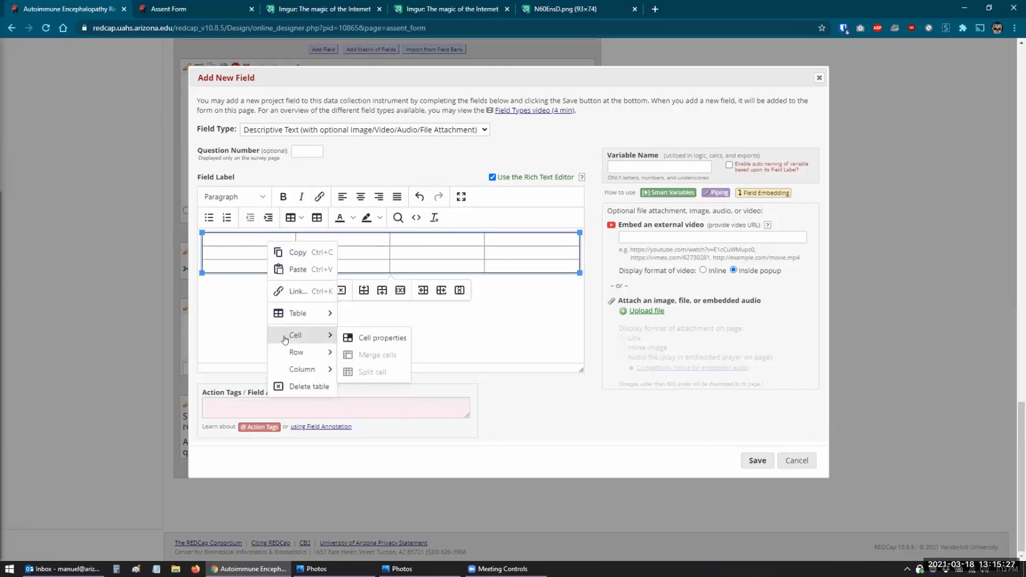
click(380, 339)
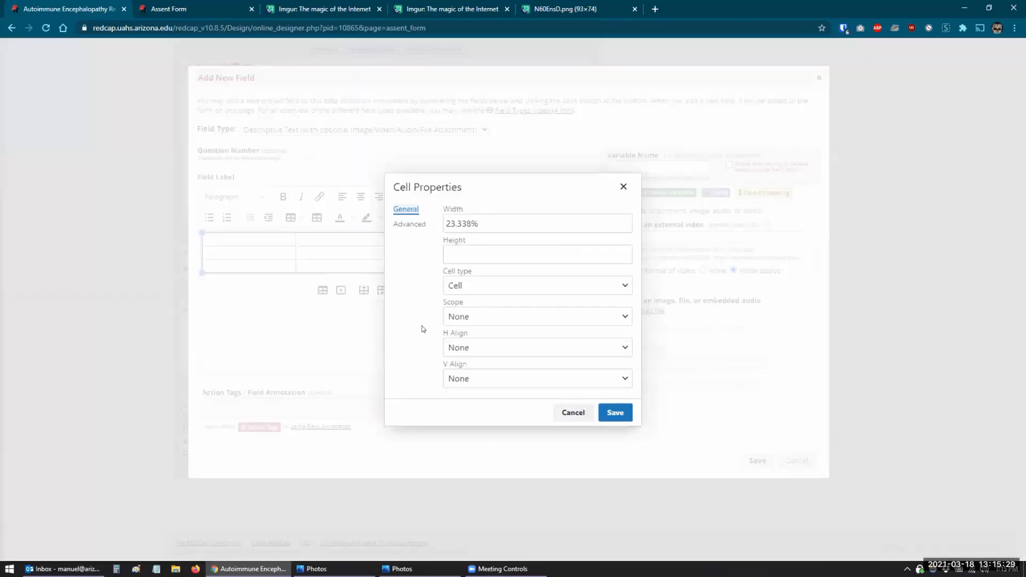
click(415, 225)
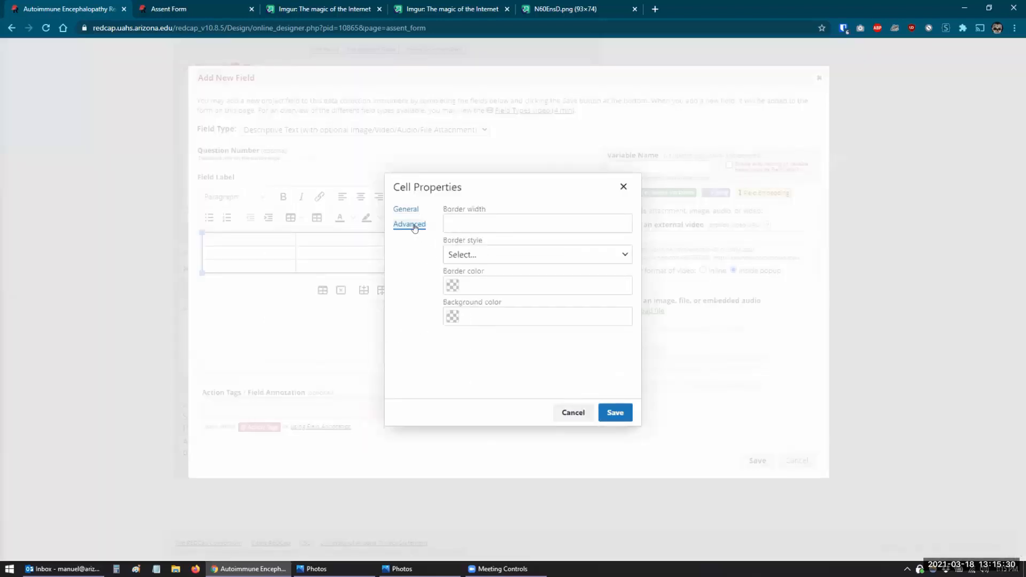
click(452, 286)
click(487, 316)
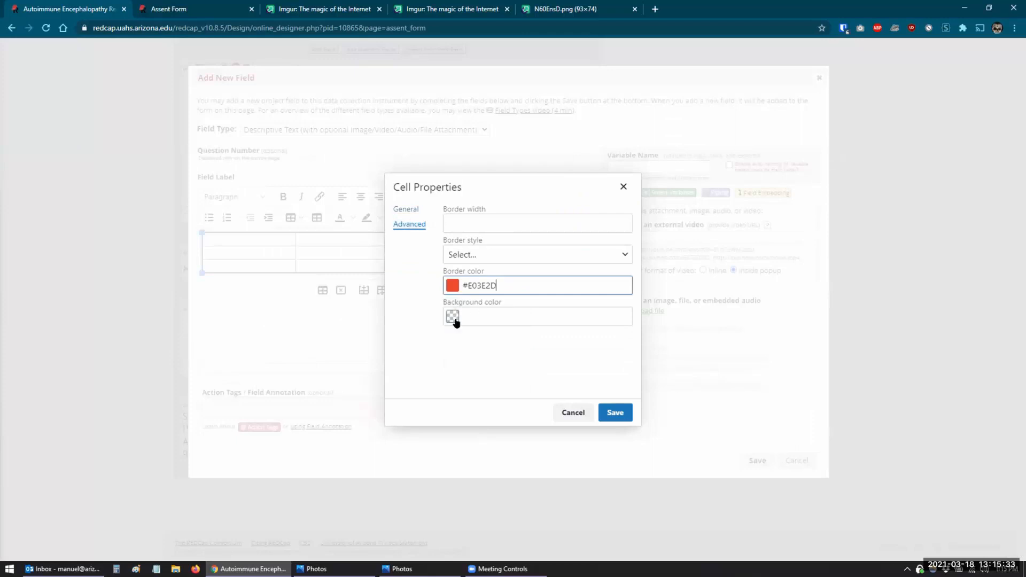
click(452, 317)
click(471, 331)
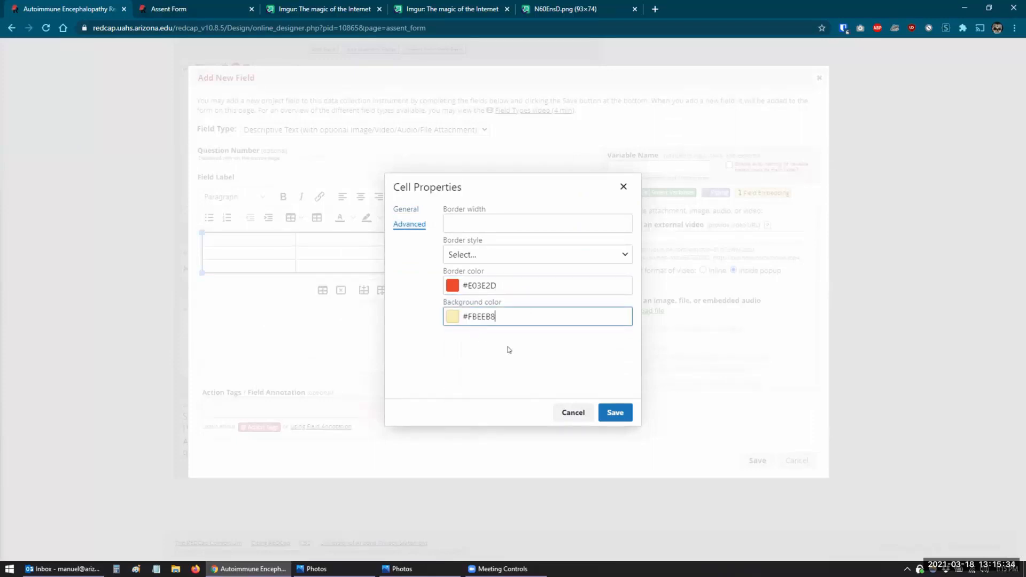
click(615, 412)
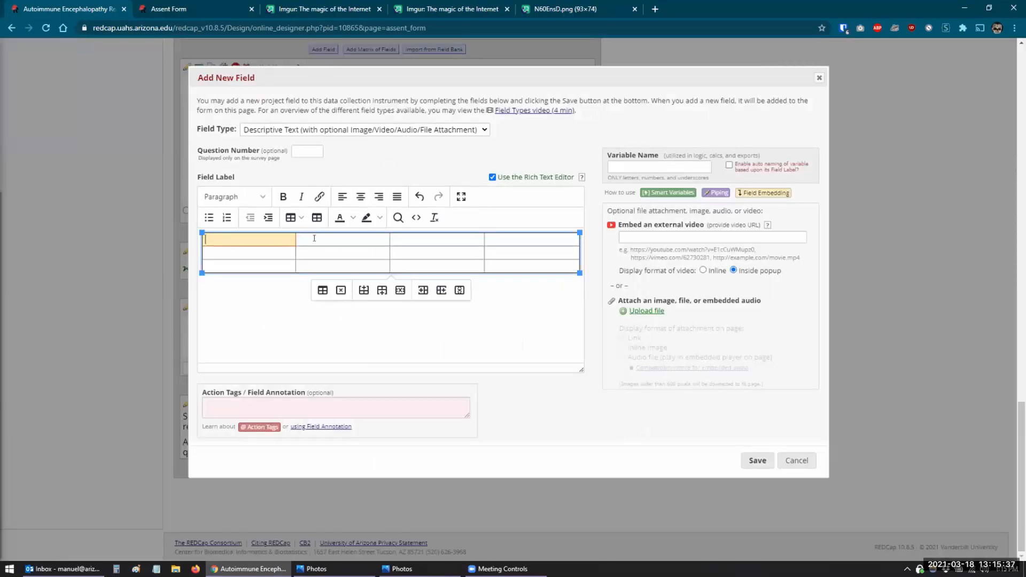
Apply the red border colour #E03E2D and the light yellow background to all cells of the table
drag(318, 243, 521, 269)
right_click(521, 268)
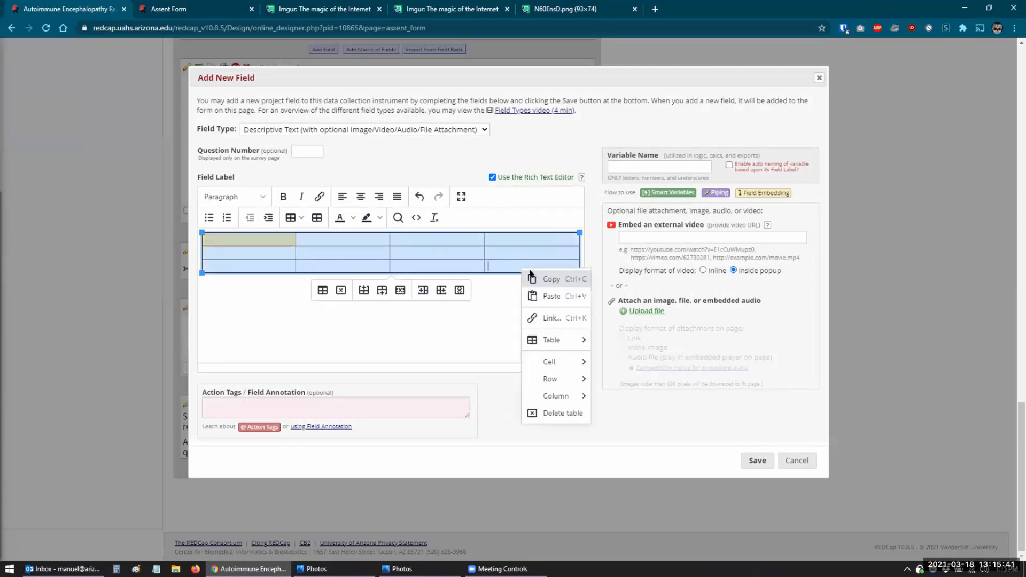
mouse_move(545, 359)
click(628, 368)
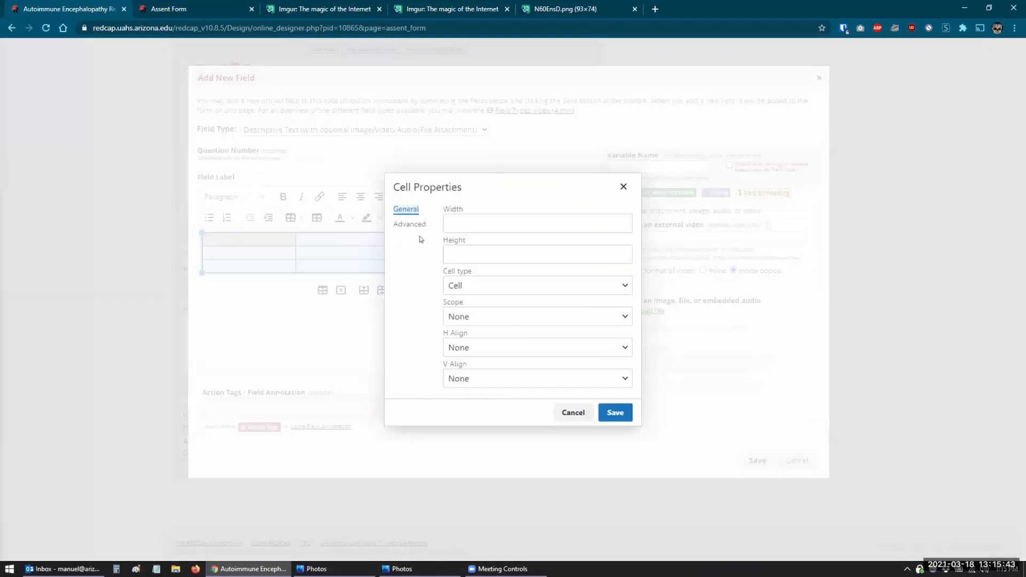
click(410, 225)
click(452, 285)
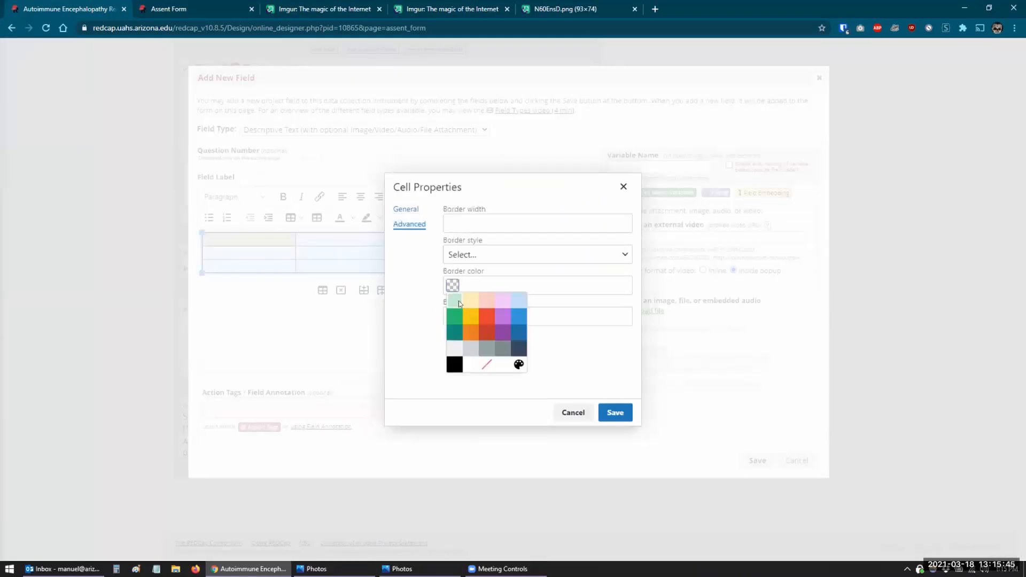
click(487, 317)
click(452, 317)
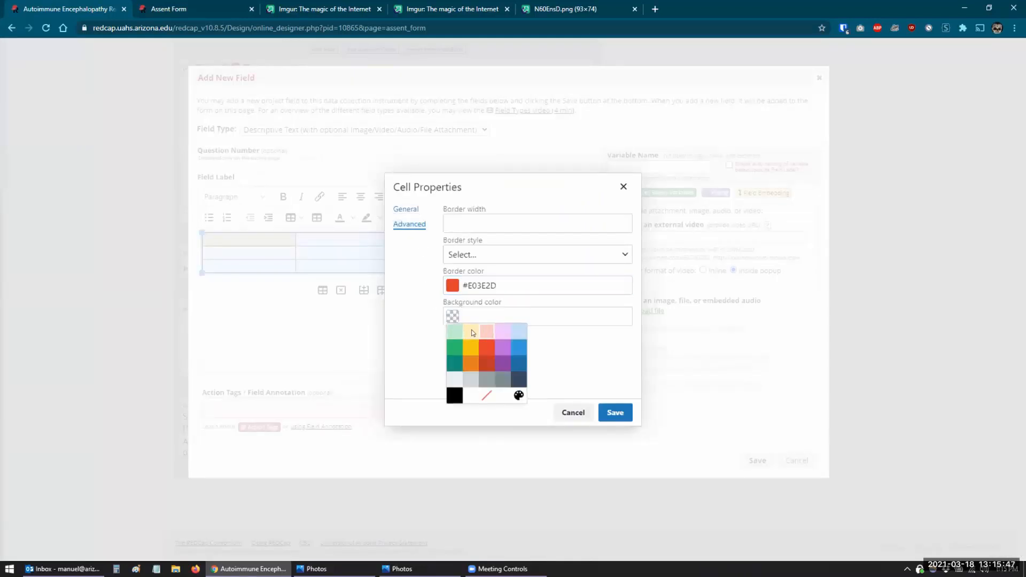
click(471, 333)
click(610, 413)
click(451, 338)
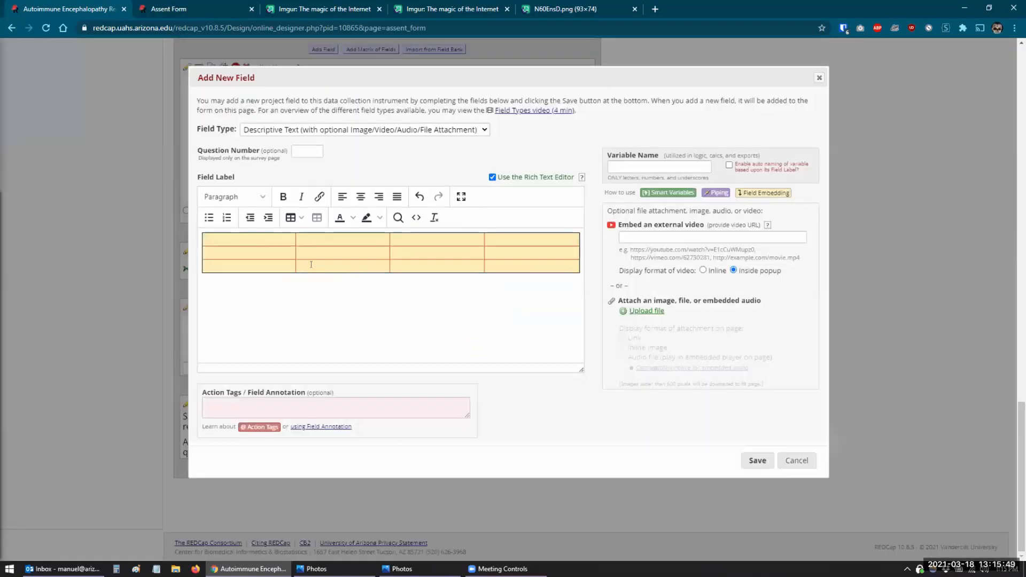
Inspect the cell styles in the label's source code and set the table's border attribute to 0
click(415, 217)
drag(245, 205, 505, 207)
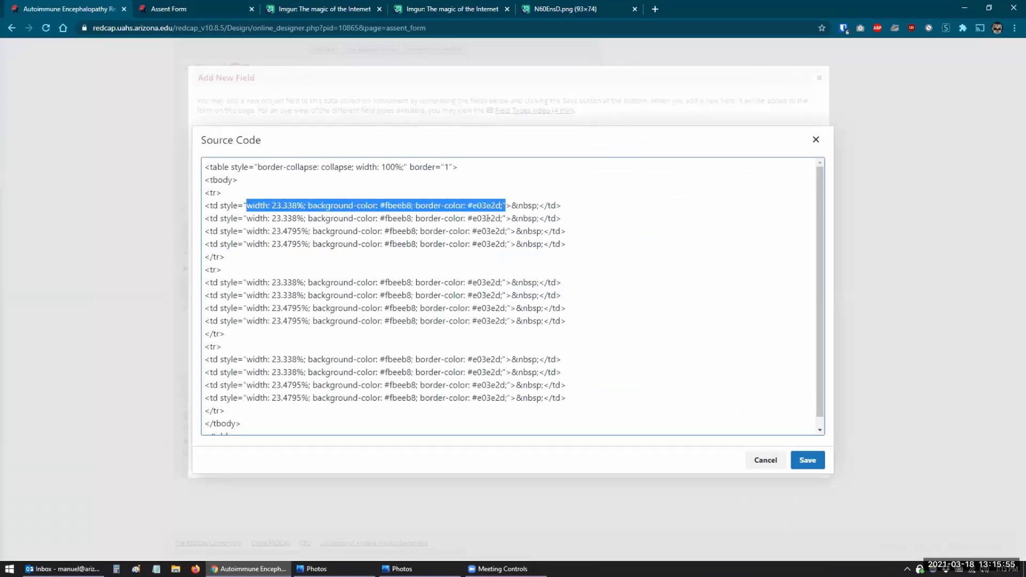
click(460, 231)
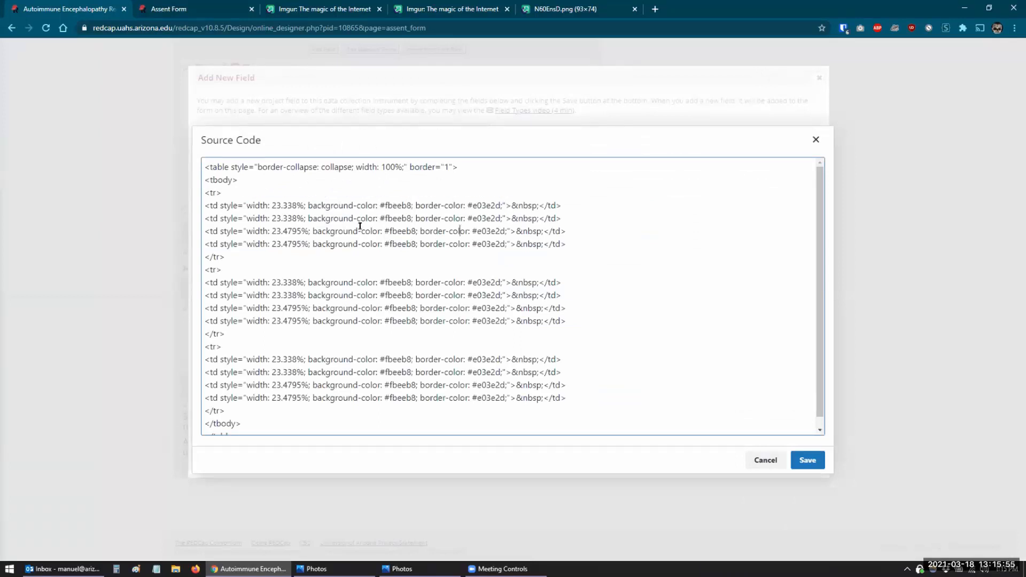
click(451, 165)
key(BackSpace)
text(0)
click(794, 461)
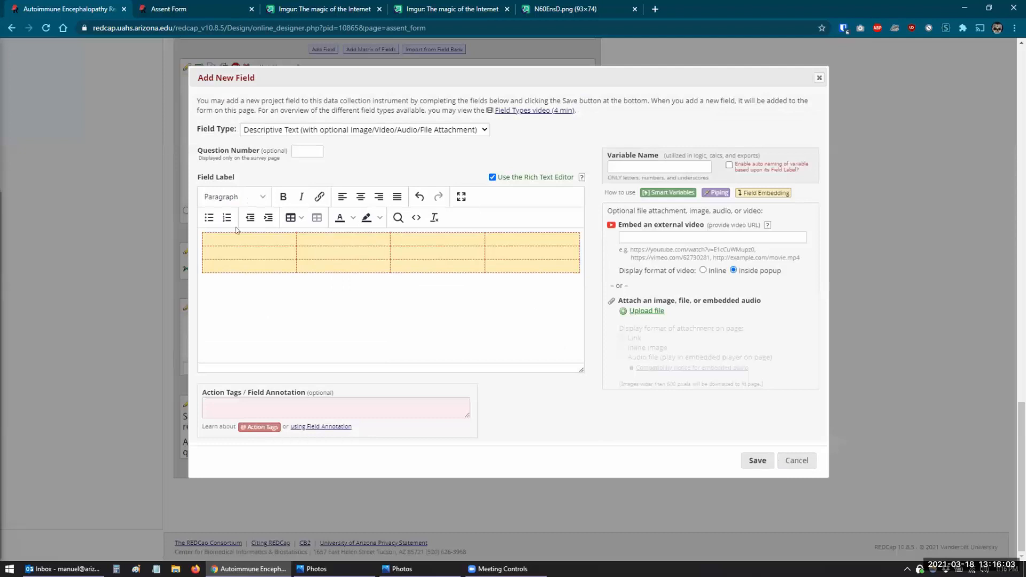
click(414, 217)
click(759, 460)
Set a border width of 1 and the Dashed border style for all cells of the table
drag(224, 239, 508, 261)
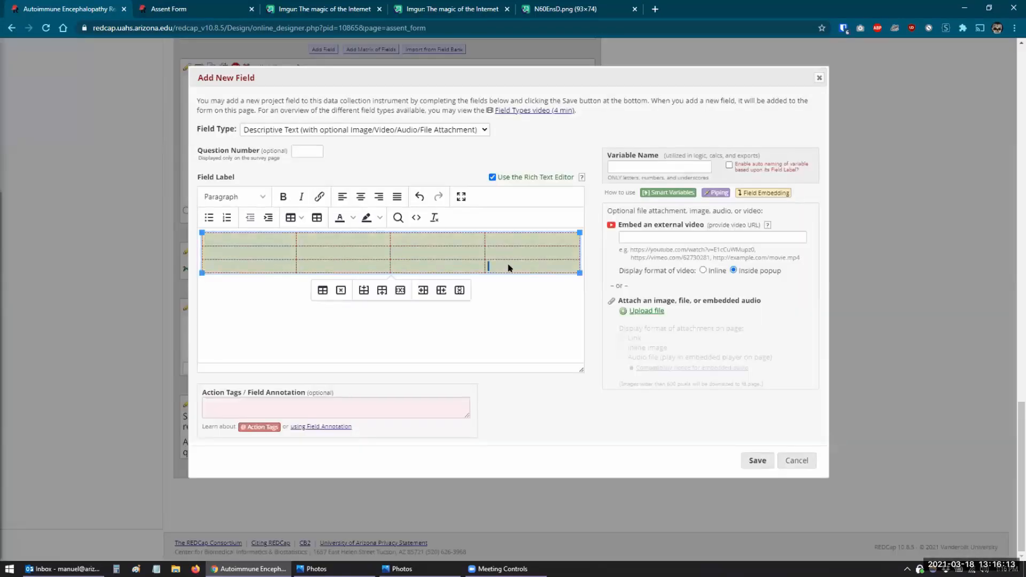
right_click(508, 267)
mouse_move(539, 359)
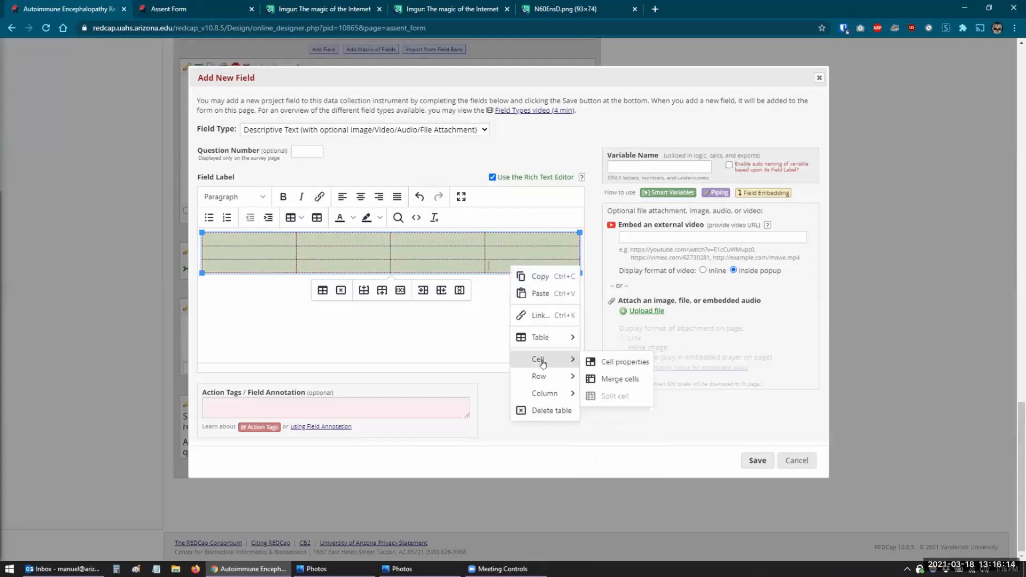
click(612, 362)
click(404, 225)
click(450, 223)
text(1)
click(483, 261)
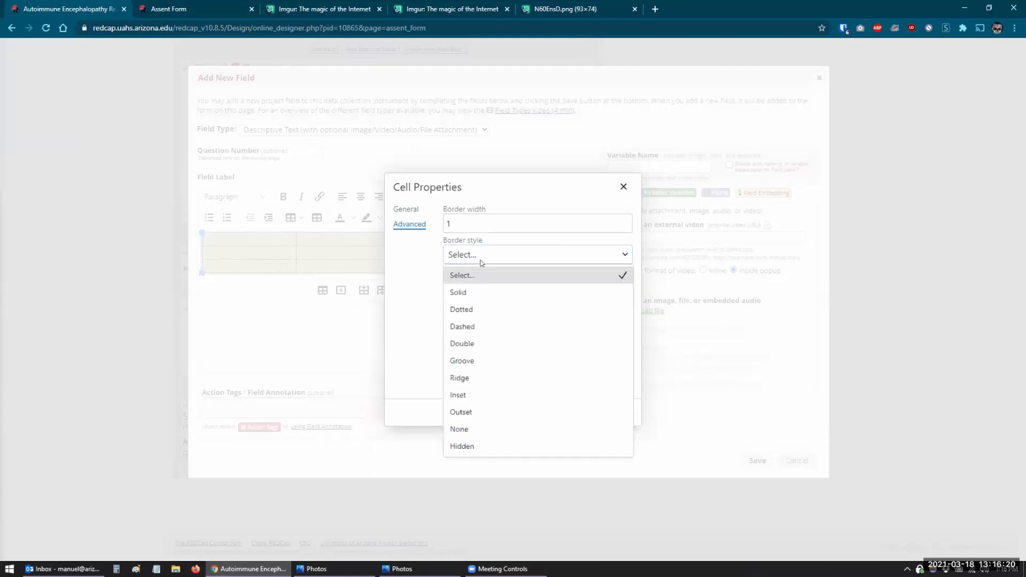
click(472, 328)
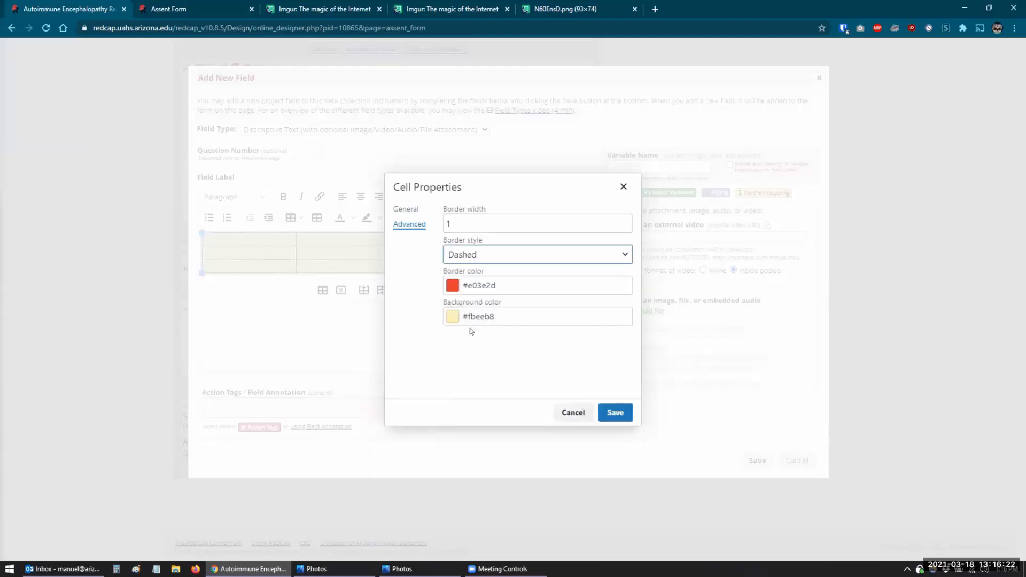
click(609, 411)
Examine the row and column editing options available for the table without applying any
right_click(272, 253)
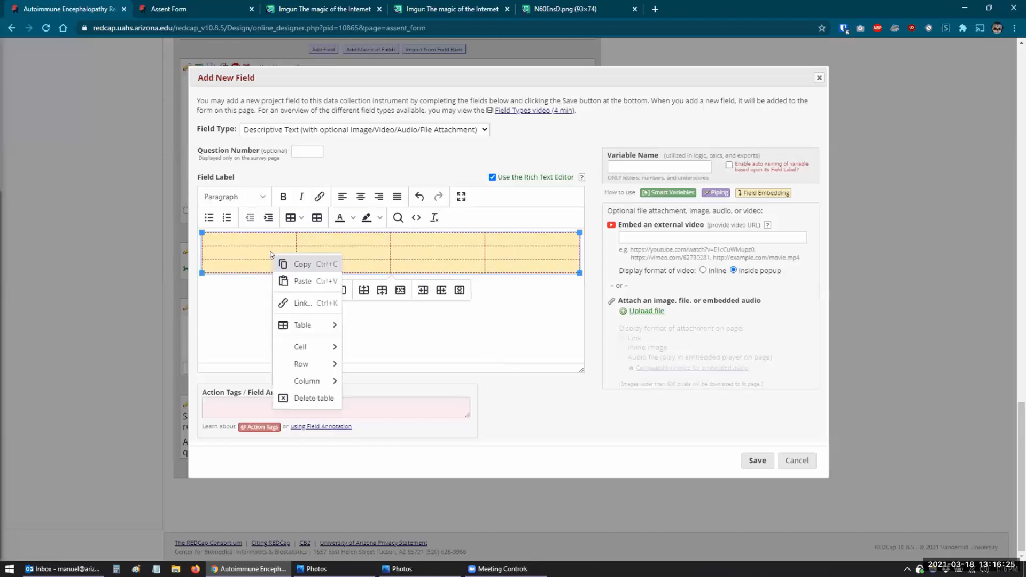
mouse_move(287, 364)
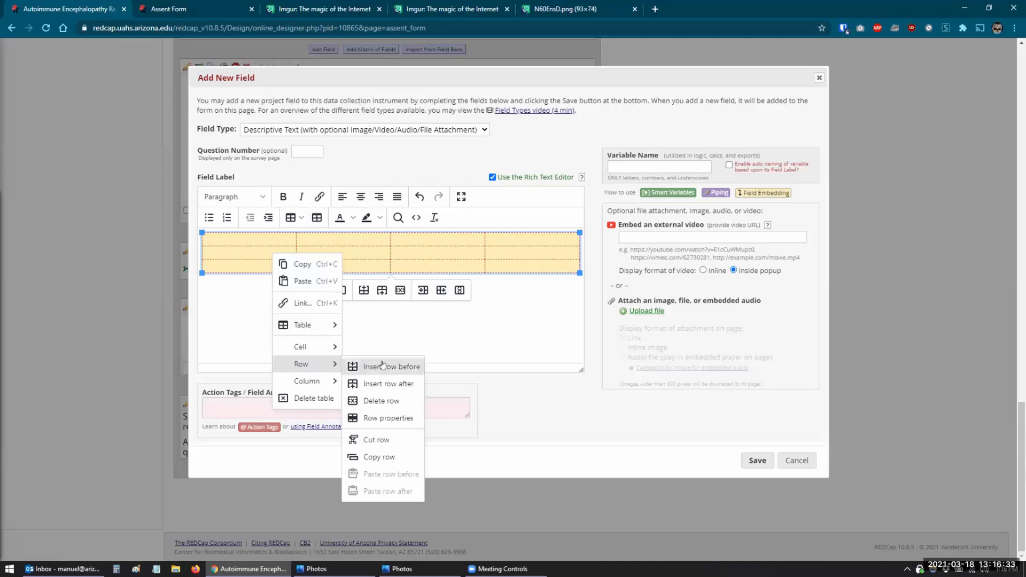
mouse_move(307, 382)
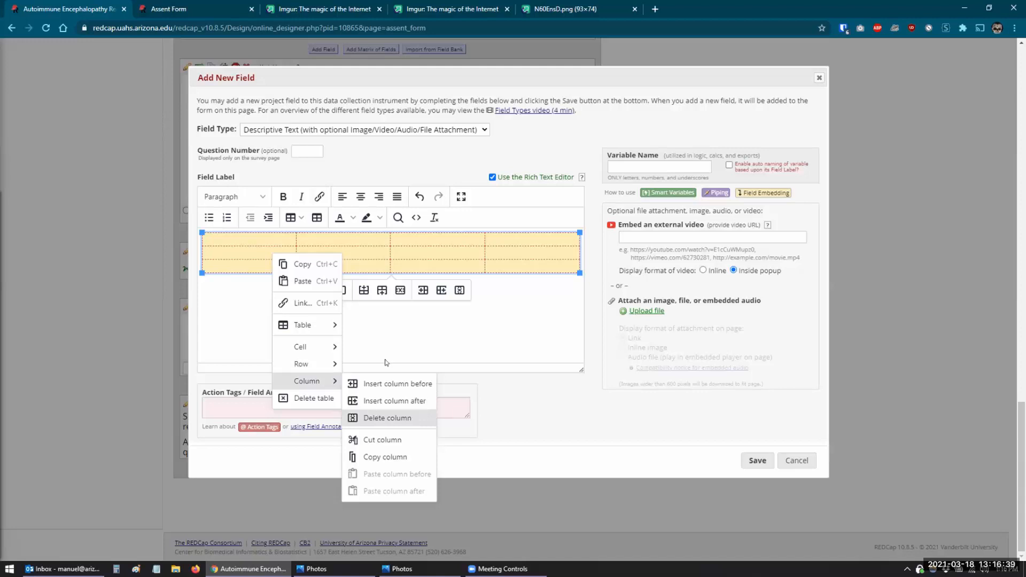
click(391, 324)
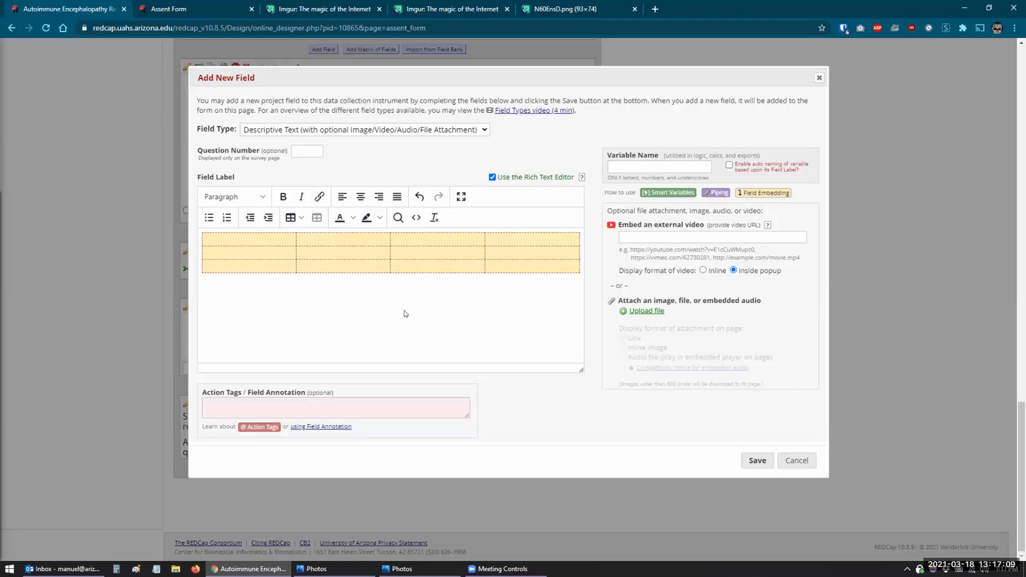
Examine the cell editing options available for the table's first row without applying any
drag(283, 236, 490, 235)
right_click(495, 237)
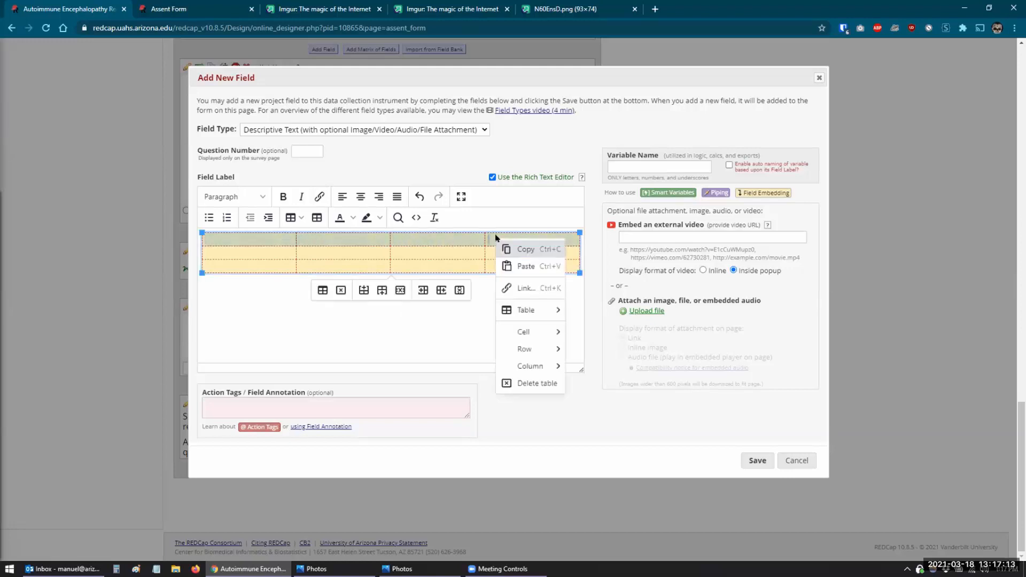
mouse_move(522, 346)
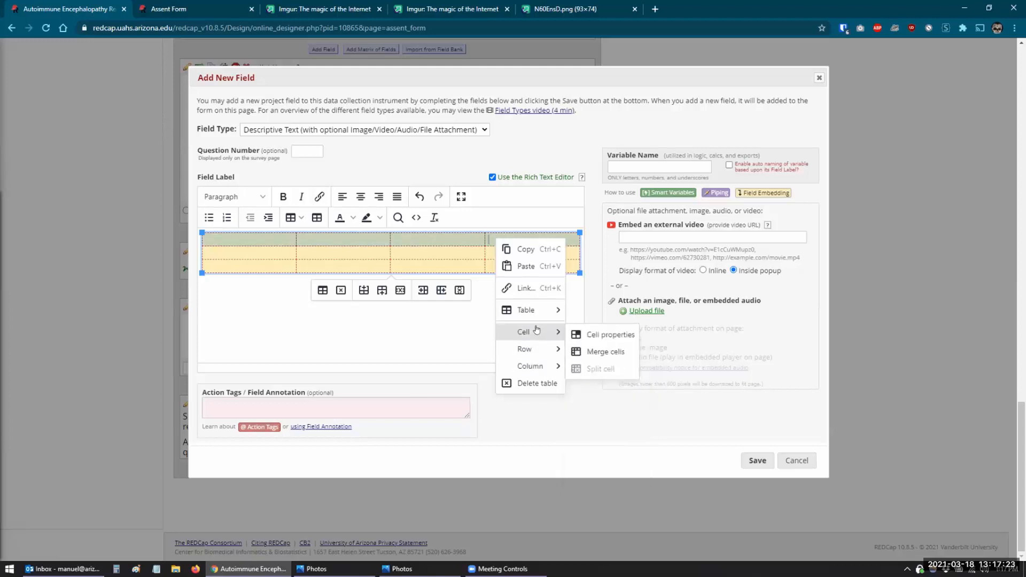
click(369, 322)
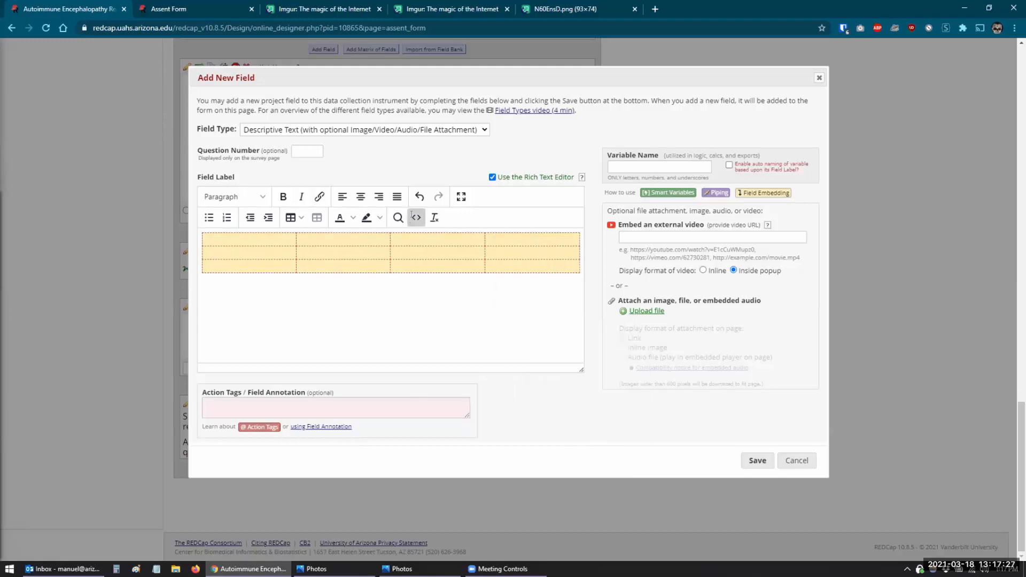
Inspect how the table's first row and its cells are written in the label's source code, without changing it
click(412, 217)
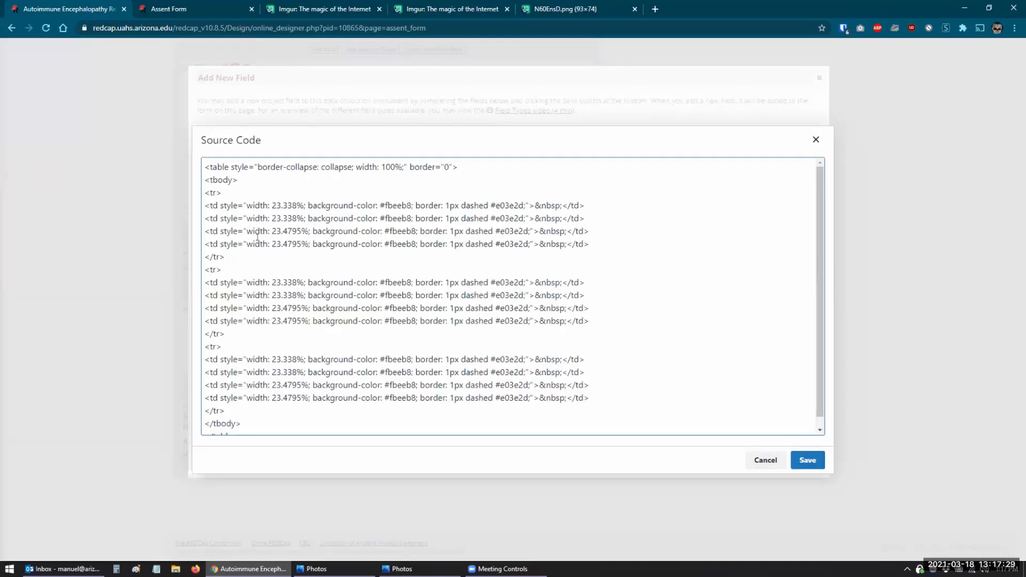
drag(225, 258, 189, 192)
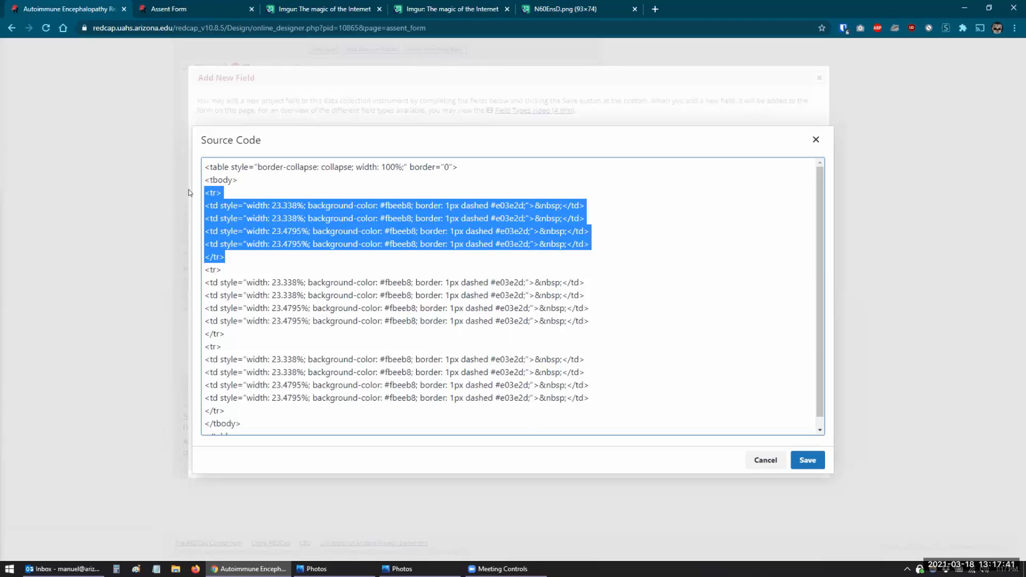
mouse_move(213, 196)
mouse_down()
mouse_move(221, 195)
mouse_move(203, 210)
mouse_up()
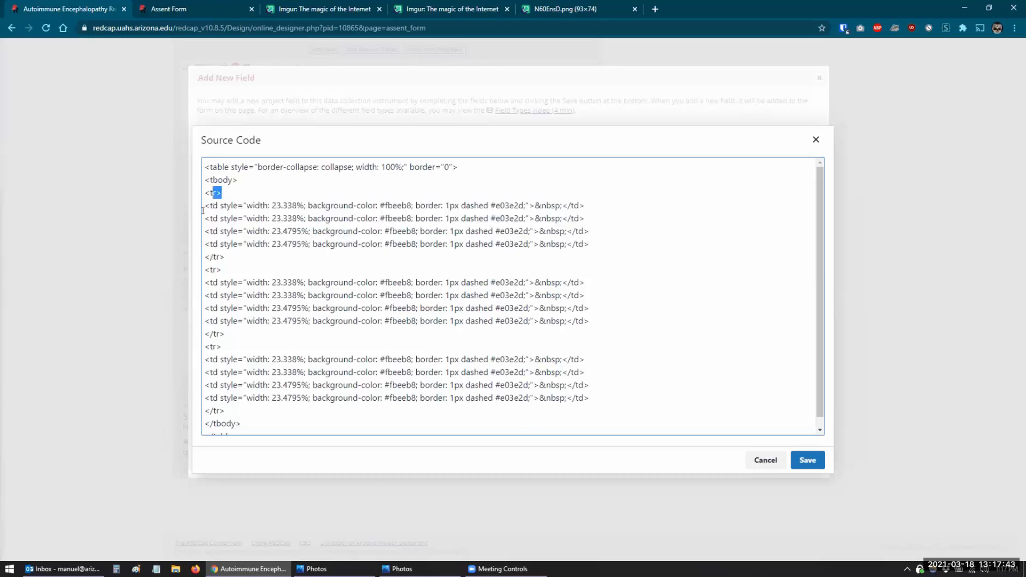
drag(221, 254, 187, 192)
click(234, 205)
drag(595, 205, 537, 205)
click(545, 231)
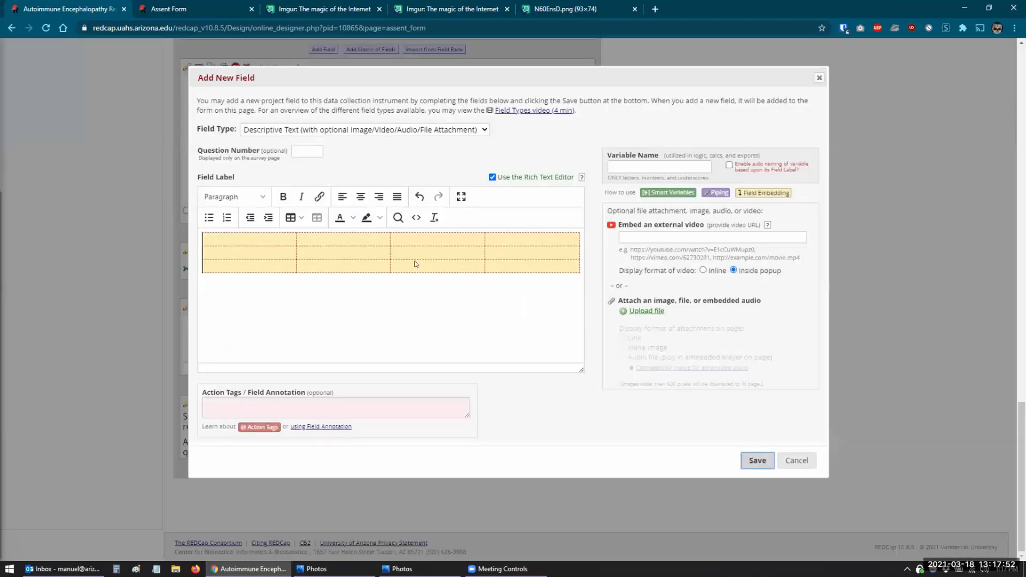
click(764, 460)
drag(287, 236, 499, 240)
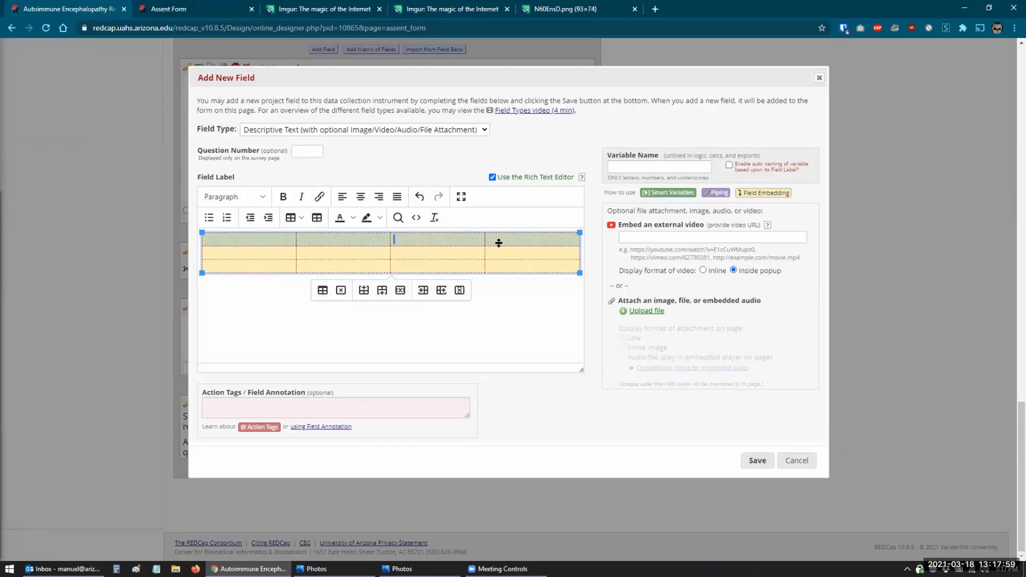
click(255, 289)
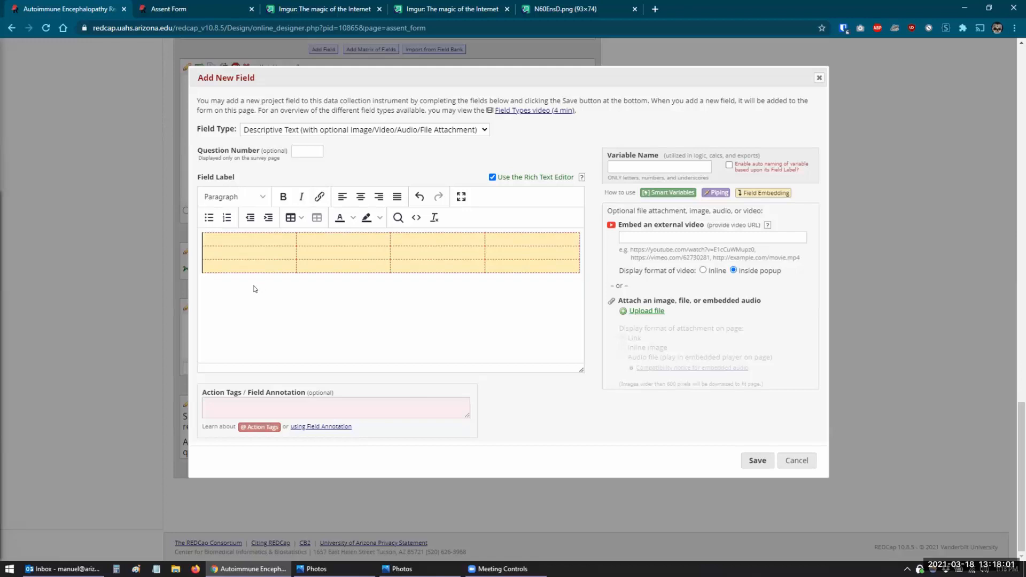
Duplicate the table by pasting a copy of its full code below the original in the label's source code
click(411, 214)
scroll(239, 382, down, 1)
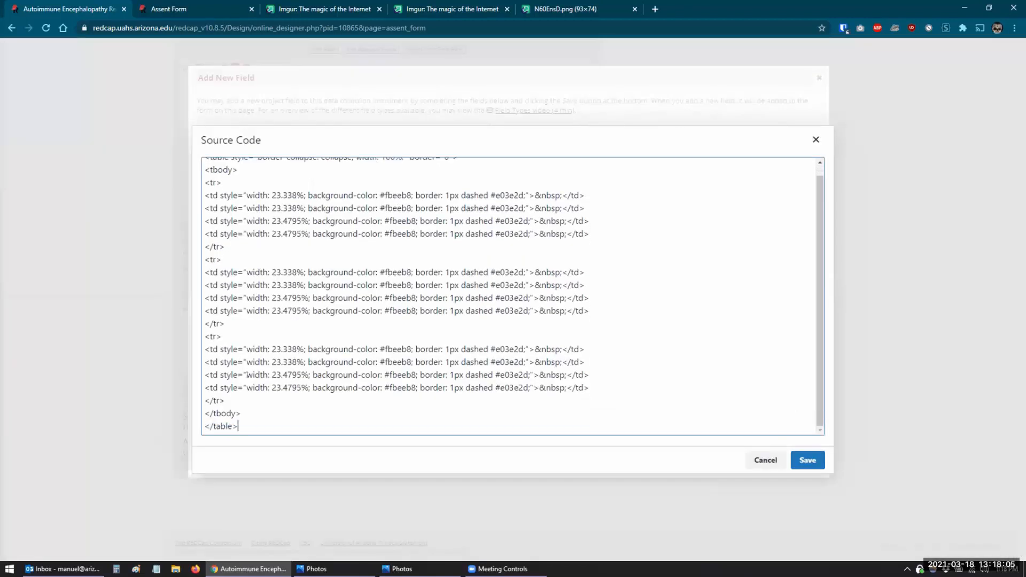
drag(257, 430, 189, 133)
key(ctrl+c)
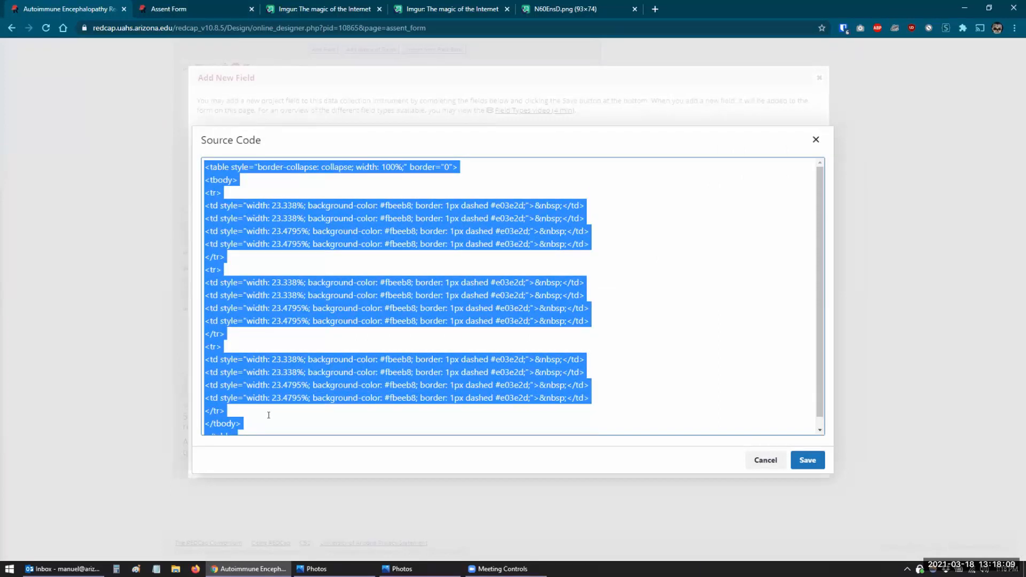
scroll(268, 414, down, 1)
click(252, 419)
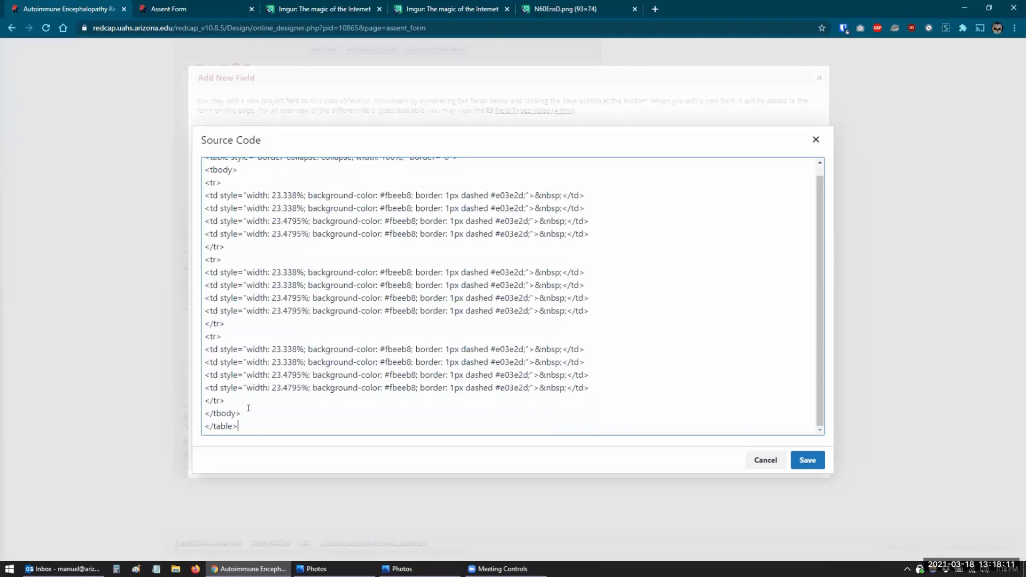
key(Return)
key(ctrl+v)
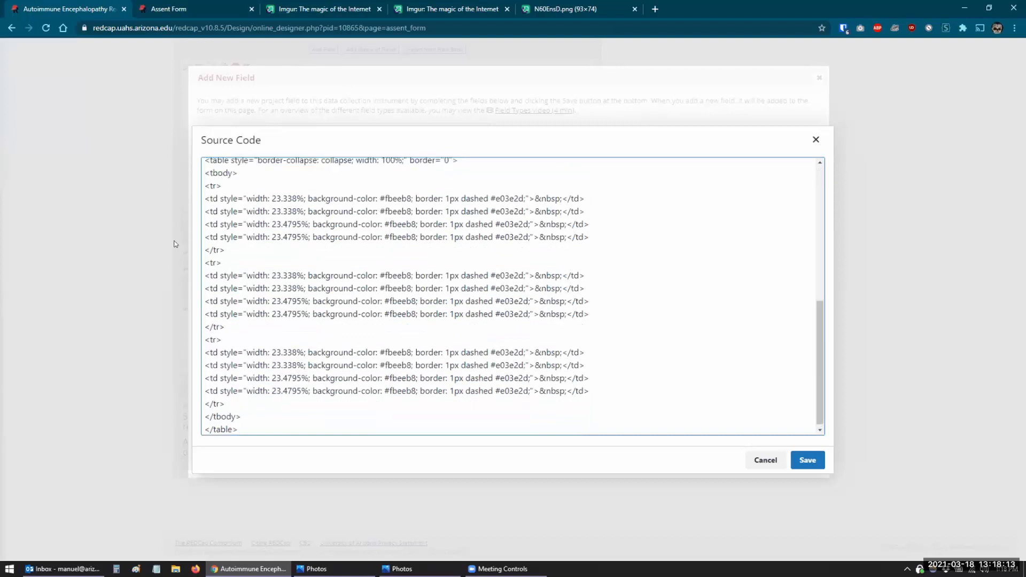
scroll(217, 263, up, 3)
scroll(217, 263, up, 1)
key(BackSpace)
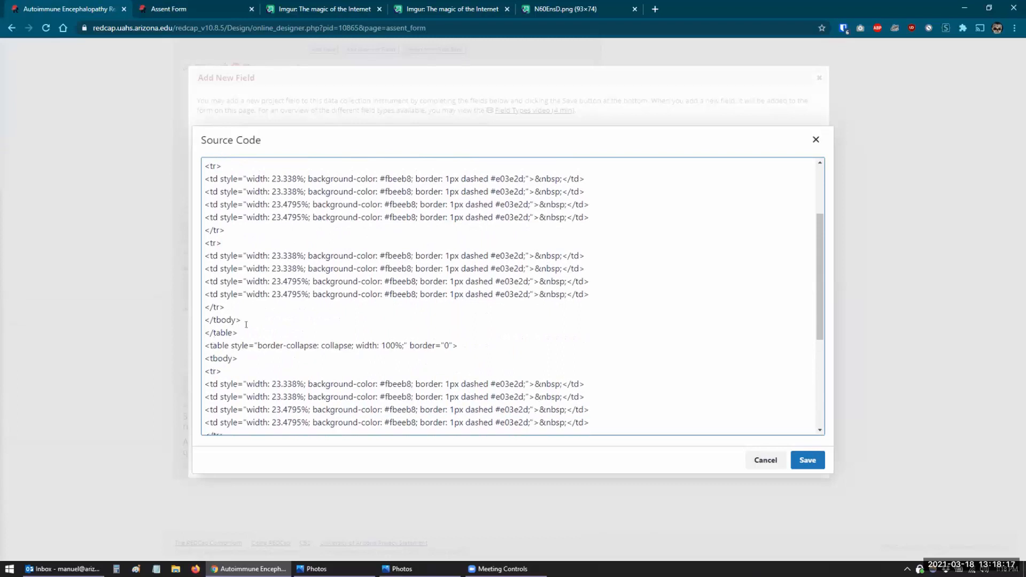
Reduce the upper table's code to a single row containing one cell
scroll(227, 336, up, 2)
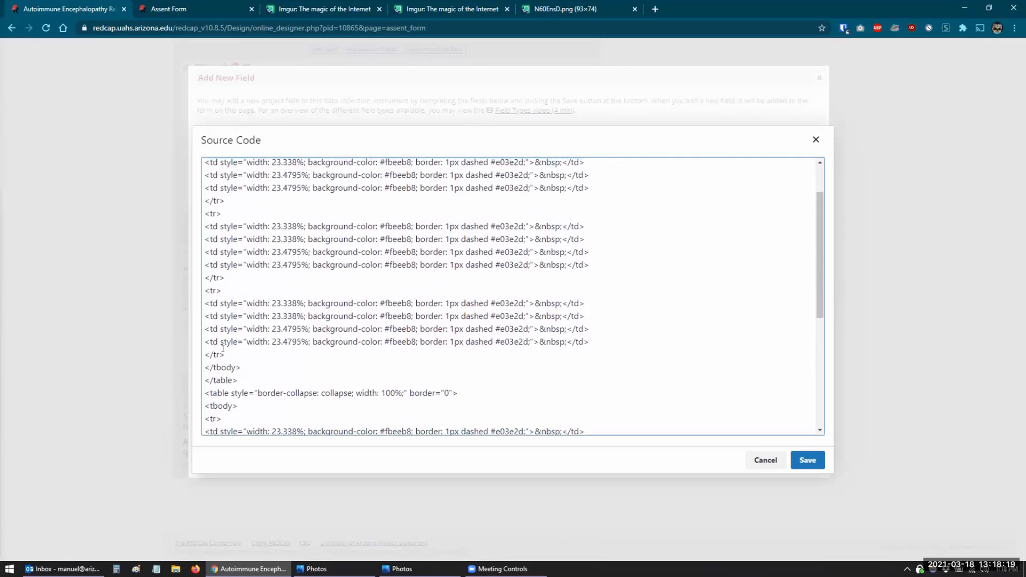
drag(223, 355, 198, 267)
key(BackSpace)
key(BackSpace)
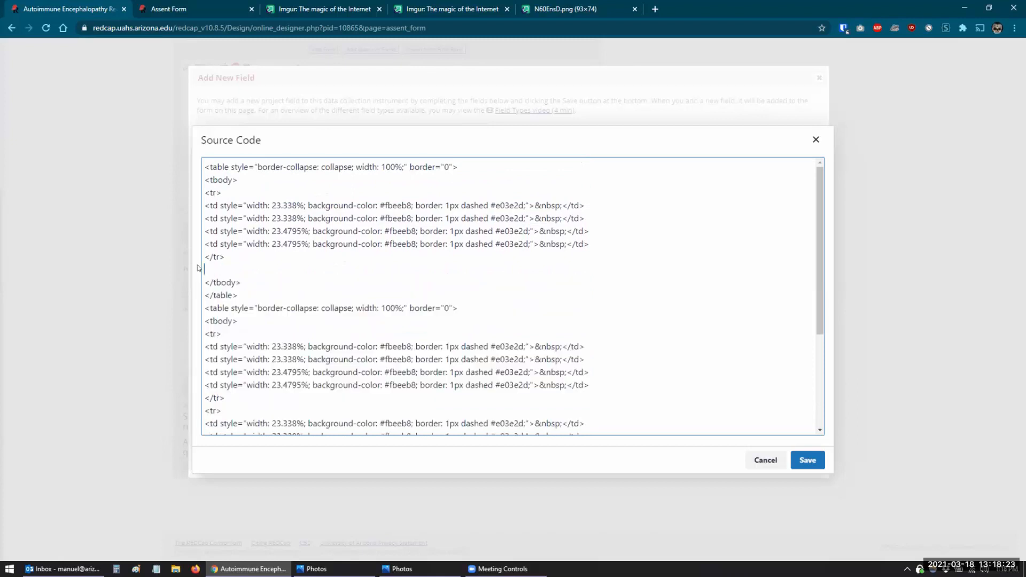
drag(588, 243, 199, 221)
key(BackSpace)
key(BackSpace)
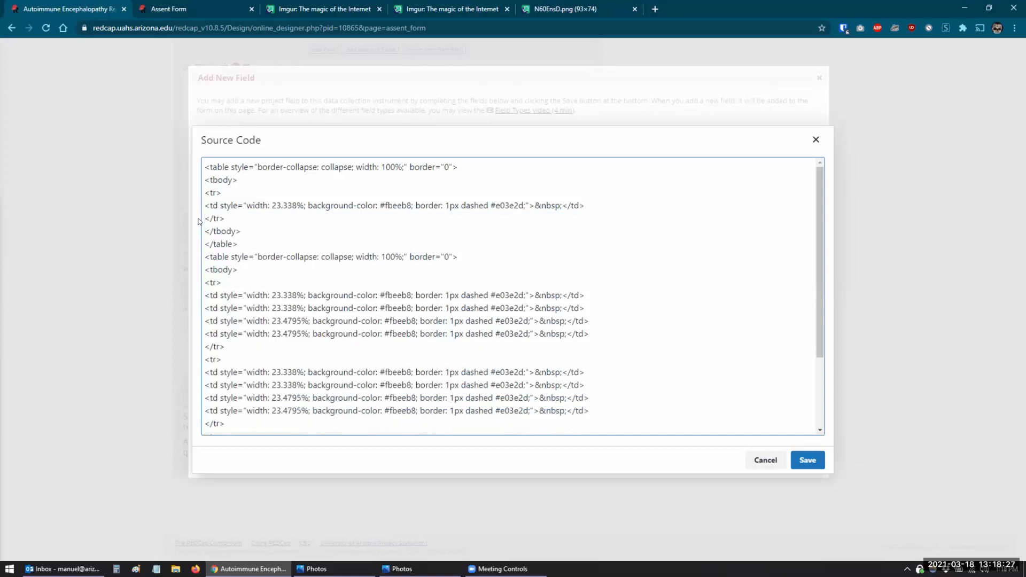
Set the upper table's single cell to 100% width and save the source code
drag(271, 205, 297, 206)
text(100)
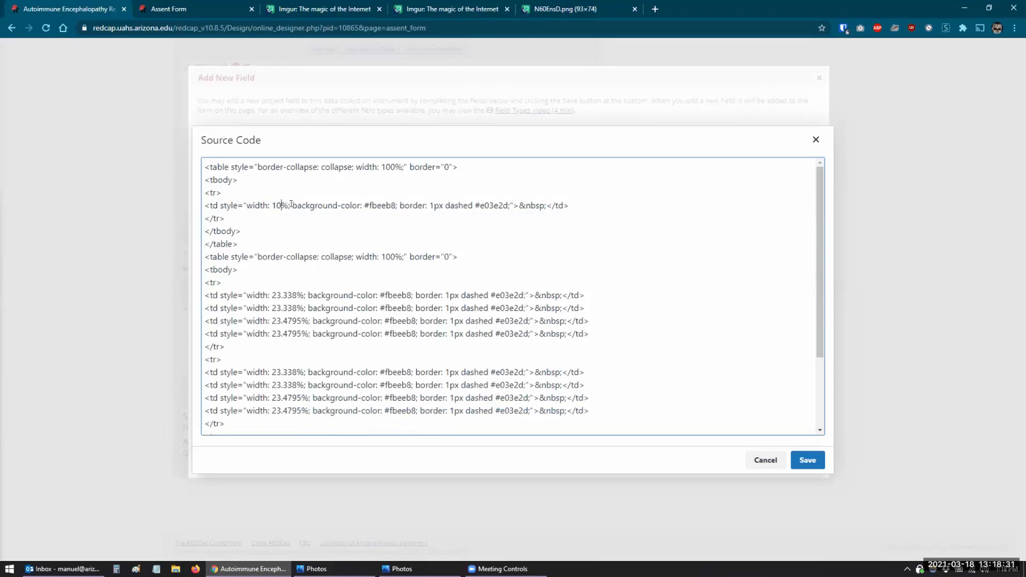
click(808, 463)
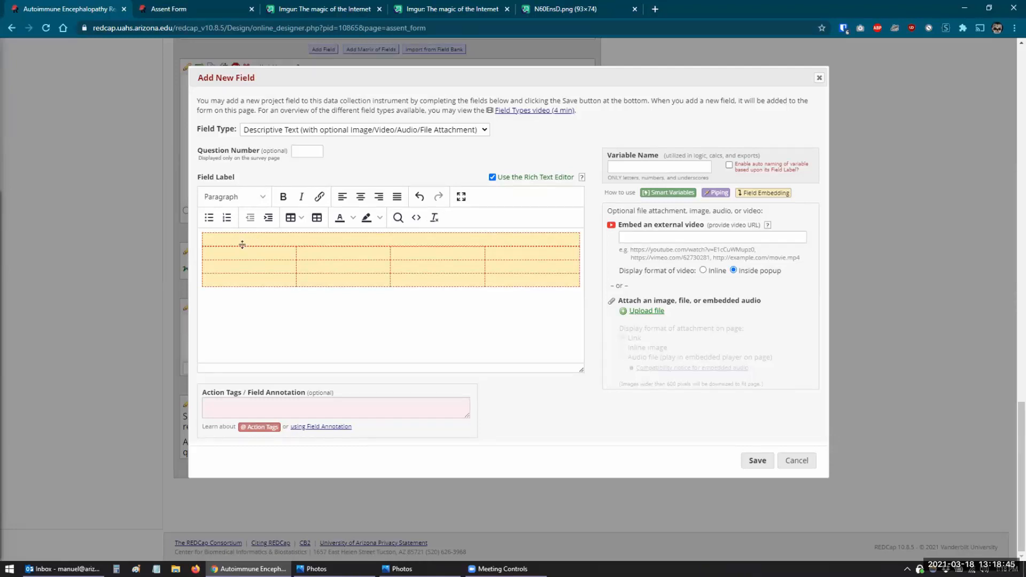
Delete the code of the single-cell table above the four-column table in the source code
click(426, 217)
click(416, 217)
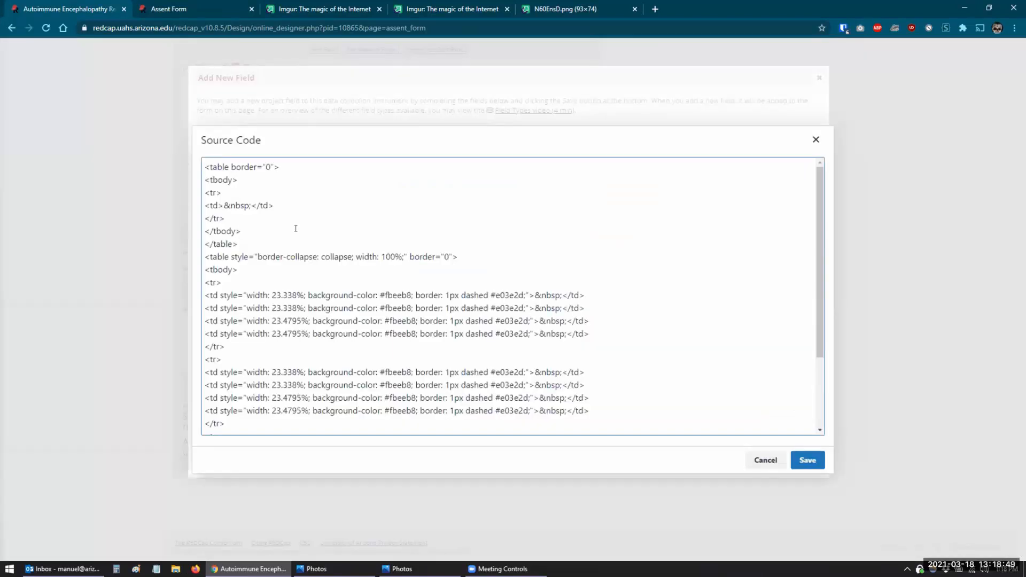
scroll(238, 281, down, 2)
scroll(234, 285, up, 2)
drag(256, 244, 194, 168)
key(BackSpace)
key(Delete)
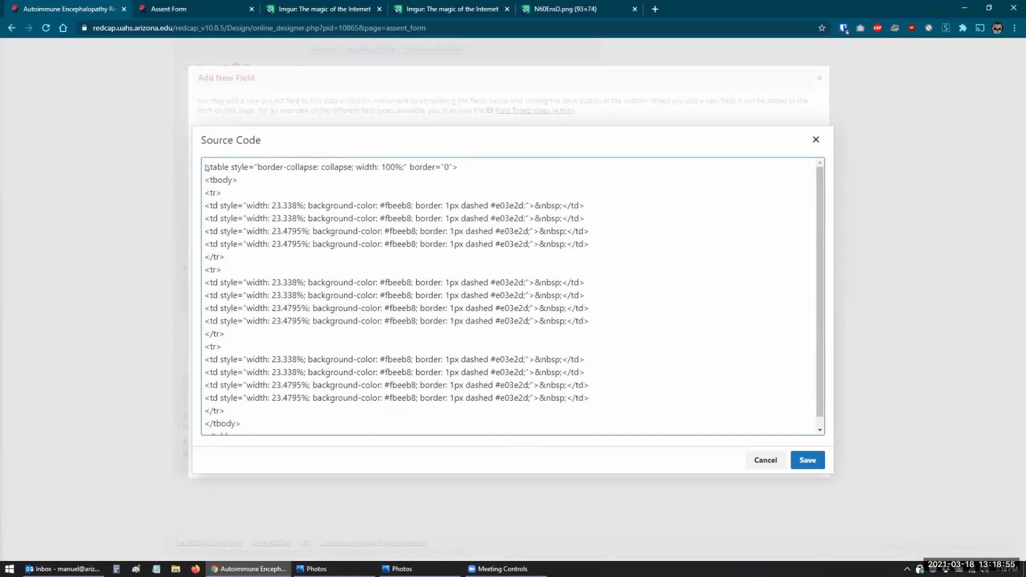
Delete the last three cells of the table's first row in the source code and set the remaining cell's width to 100%
drag(588, 243, 189, 225)
key(BackSpace)
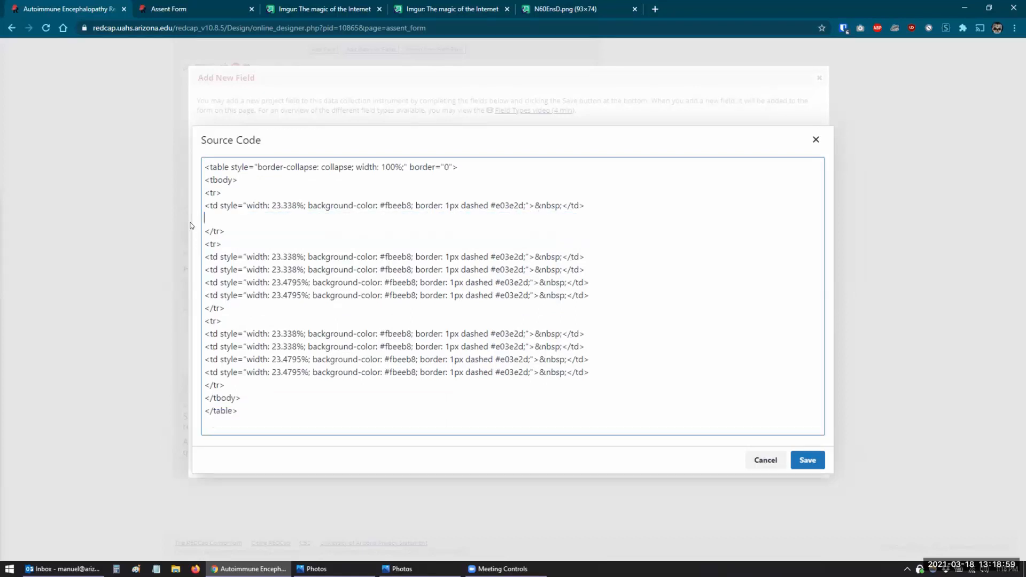
key(BackSpace)
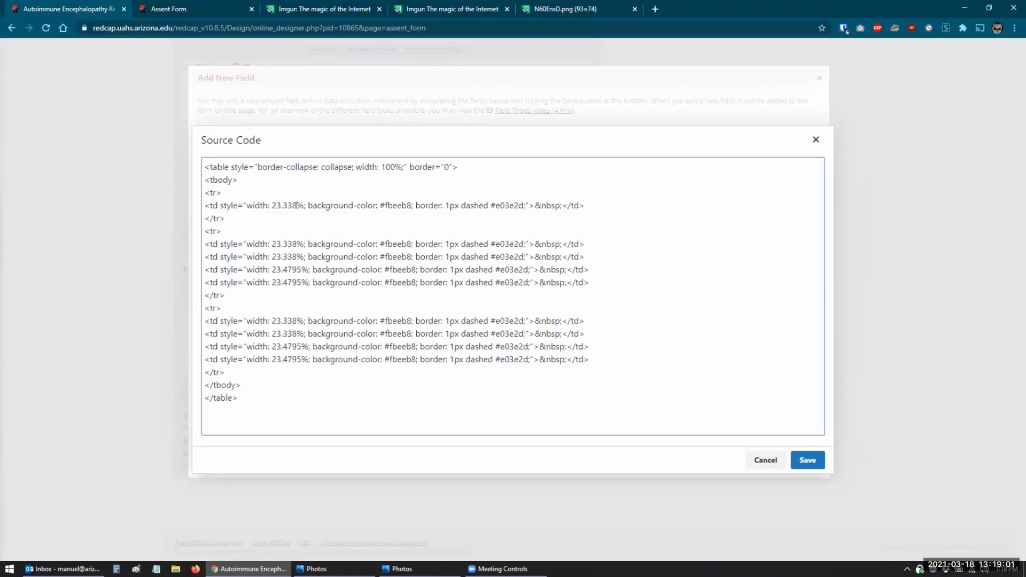
key(BackSpace)
key(BackSpace)
key(BackSpace)
key(BackSpace)
key(BackSpace)
key(BackSpace)
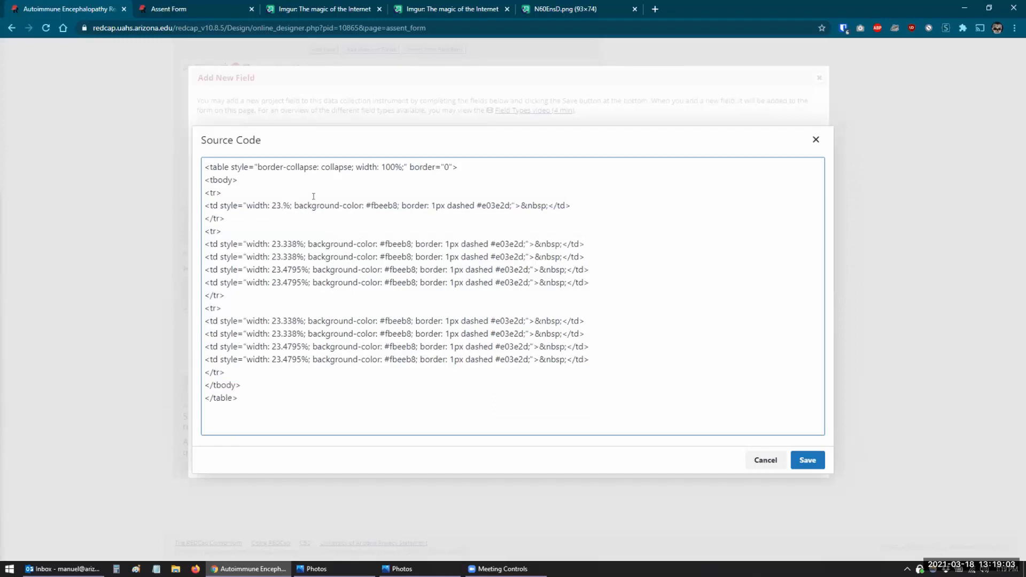
text(100)
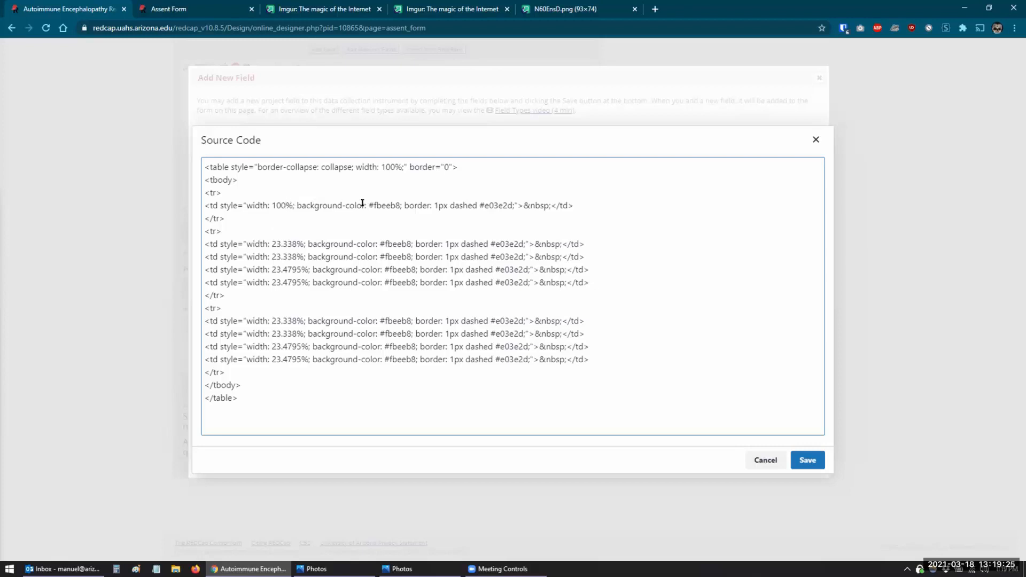
Add colspan="4" to the first row's only cell and save the source code
click(221, 205)
text(colspan)
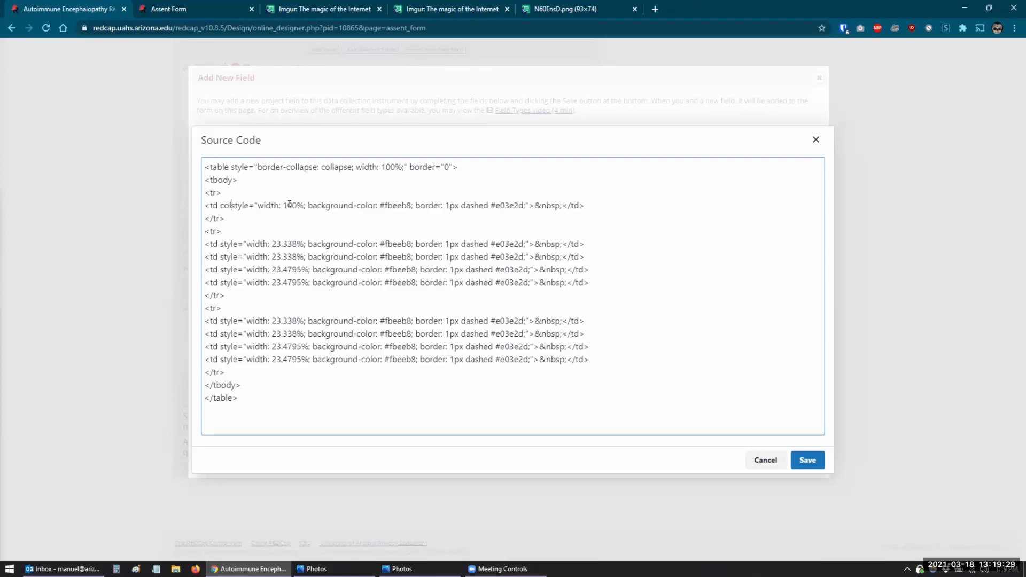
text(=)
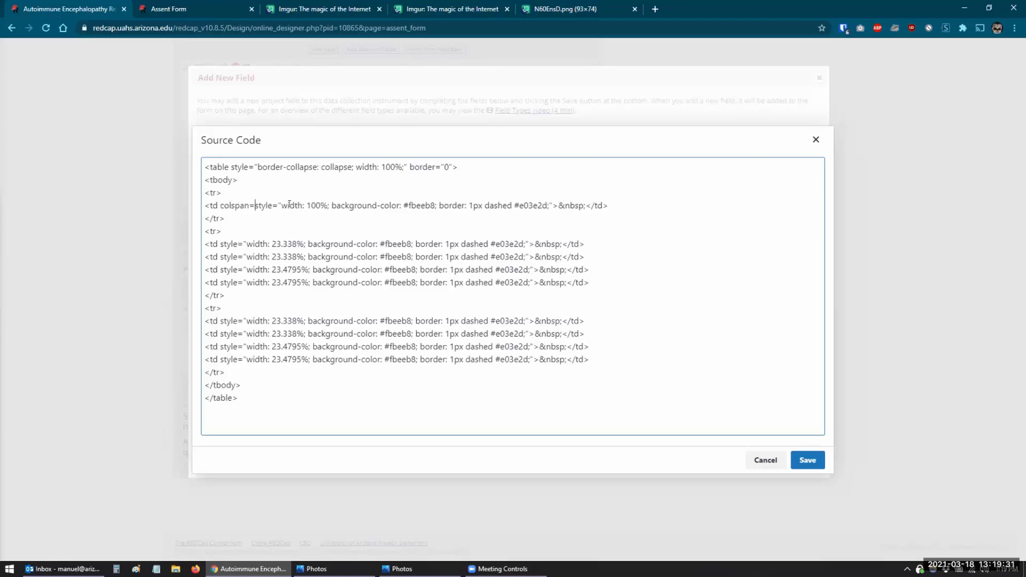
text("4")
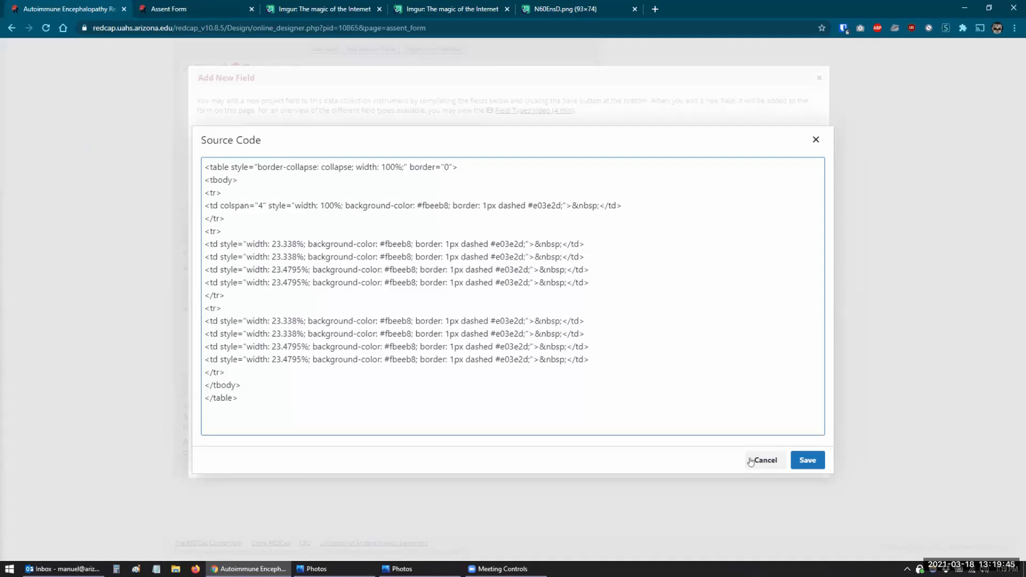
click(808, 460)
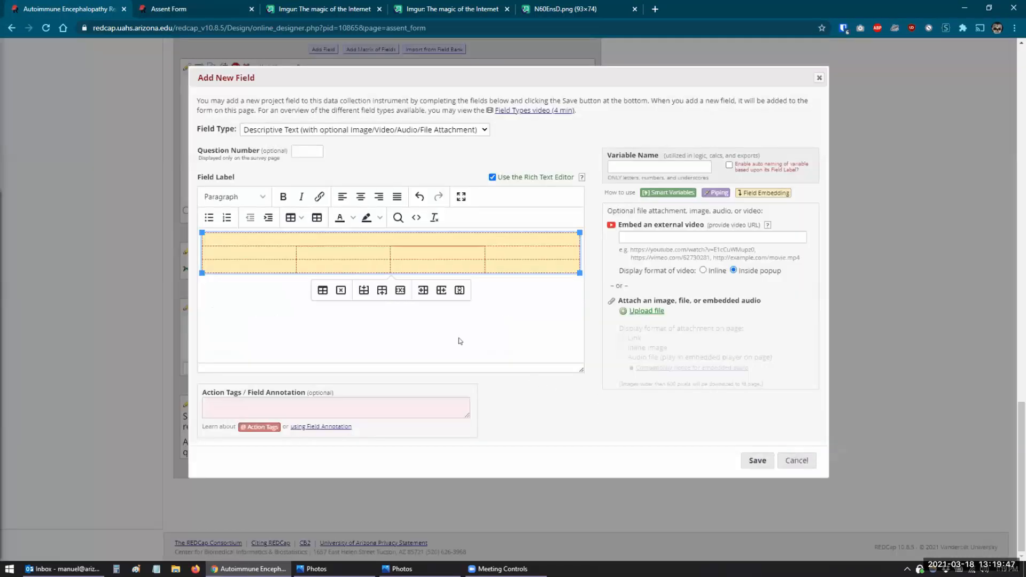
Delete the last two cells of the table's second row in the source code
click(249, 237)
drag(255, 256, 303, 254)
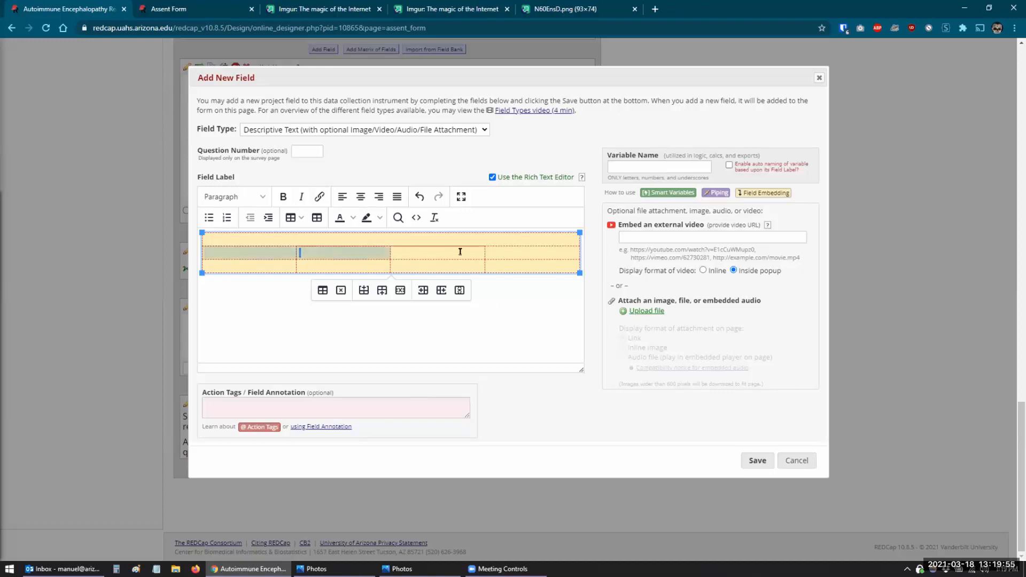
drag(459, 251, 487, 252)
click(415, 217)
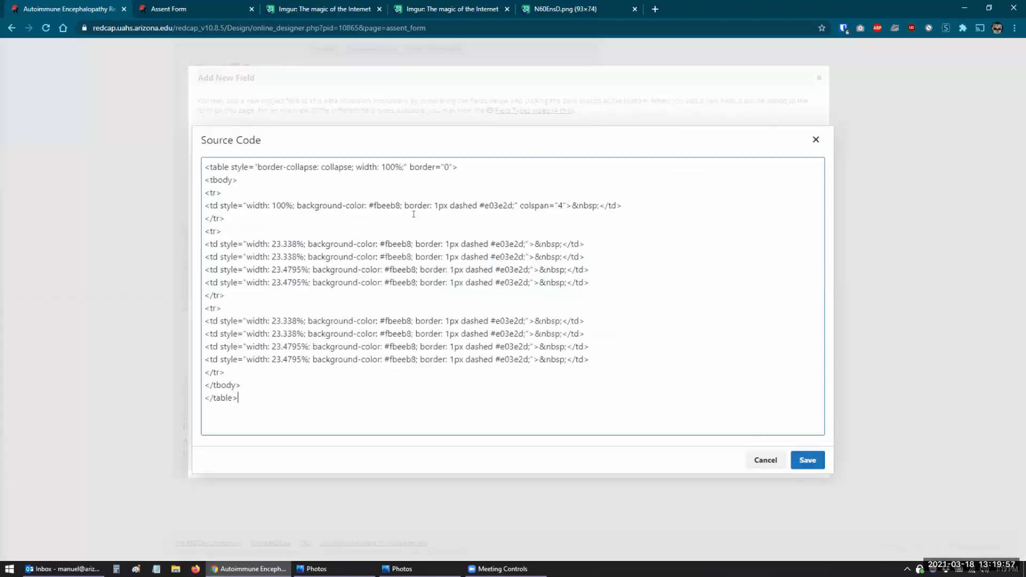
drag(590, 282, 202, 271)
key(BackSpace)
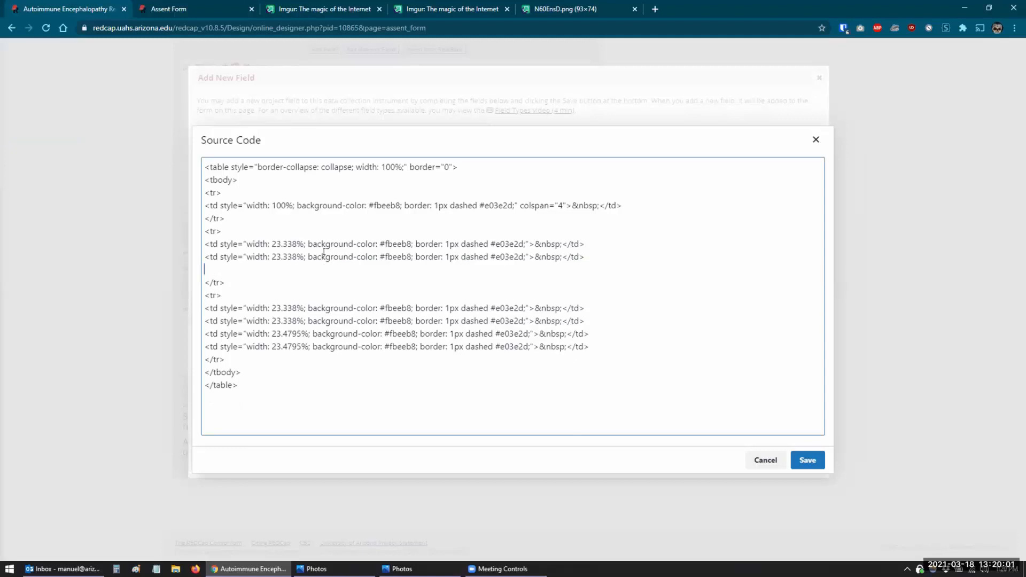
key(BackSpace)
Set the width of both cells in the second row to 50%
double_click(279, 241)
text(50)
double_click(282, 256)
text(50)
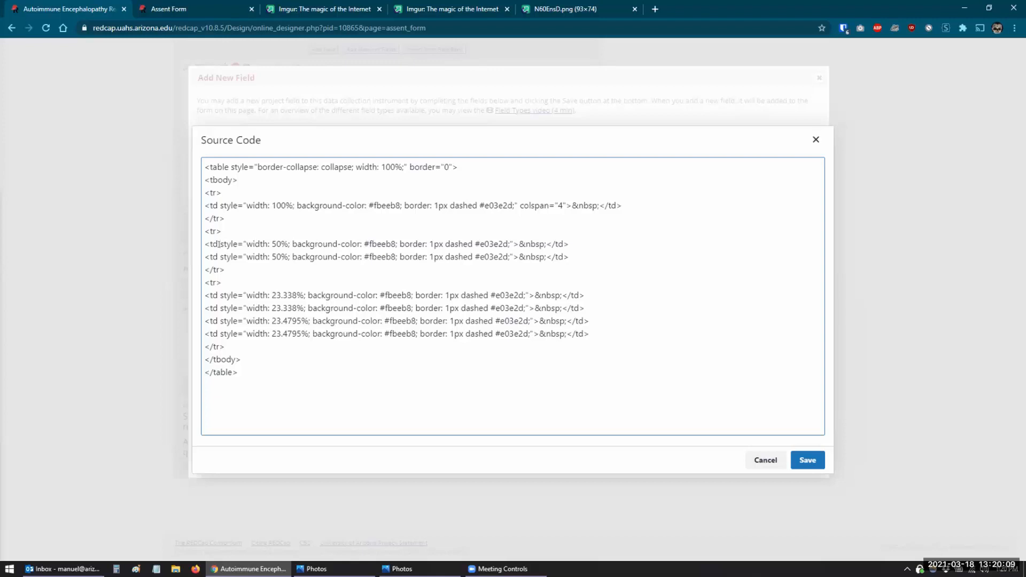
Add colspan="2" after the style attribute of both cells in the second row
click(511, 243)
text(colspan="2")
key(Delete)
click(510, 244)
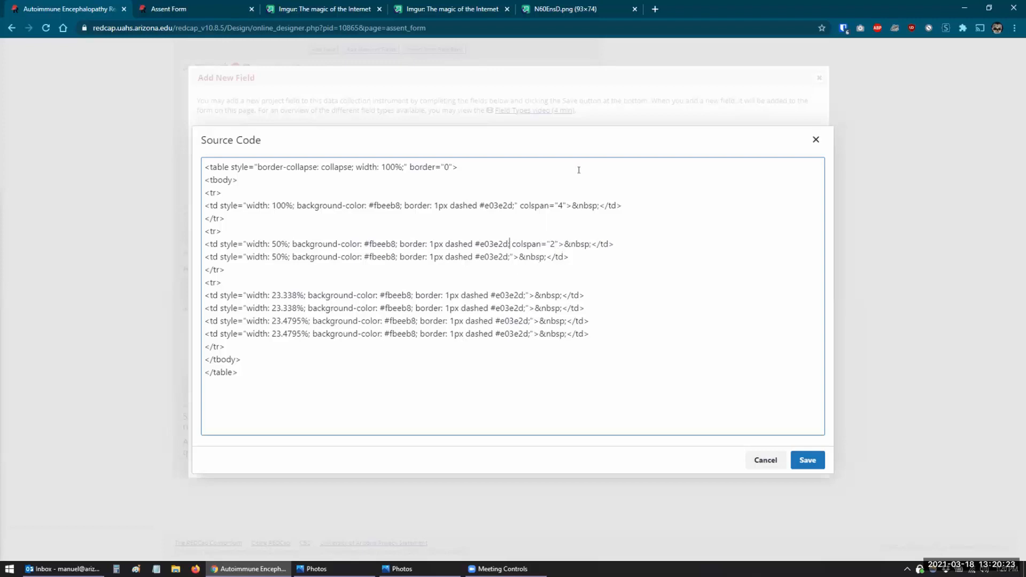
text(;")
click(511, 256)
text(colspan="2")
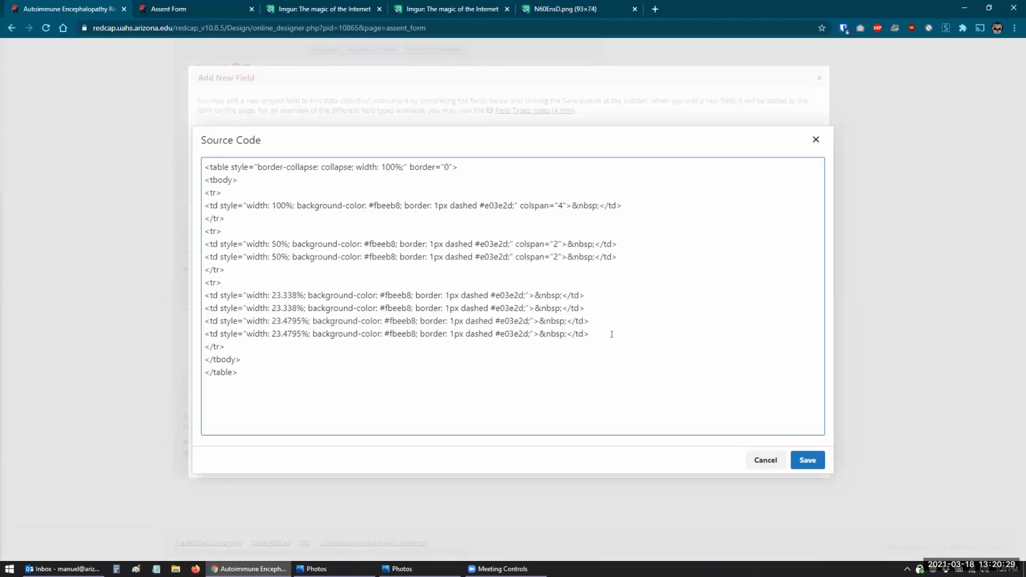
Save the source code and add three rows at the end of the table
click(807, 460)
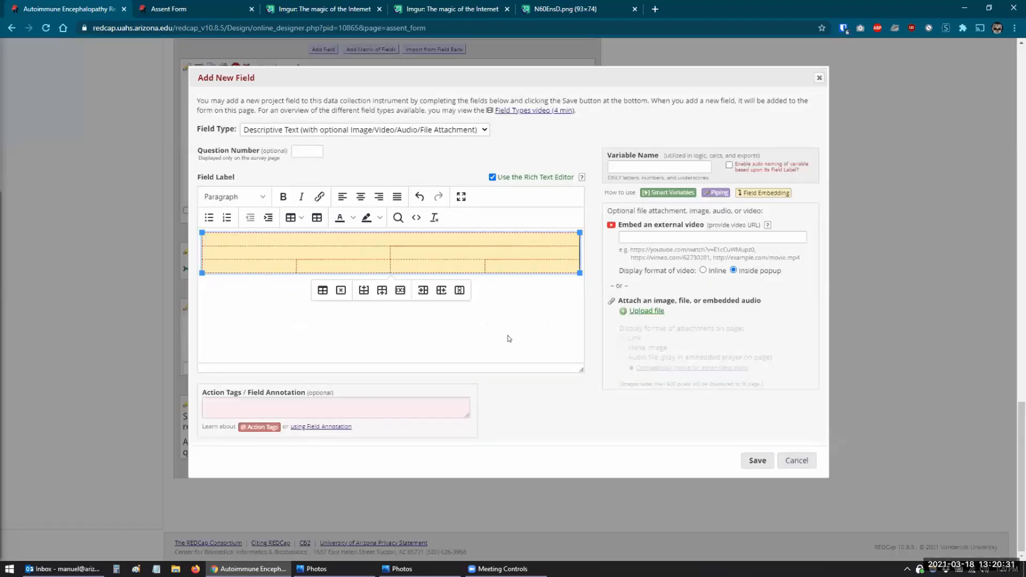
click(396, 247)
click(501, 262)
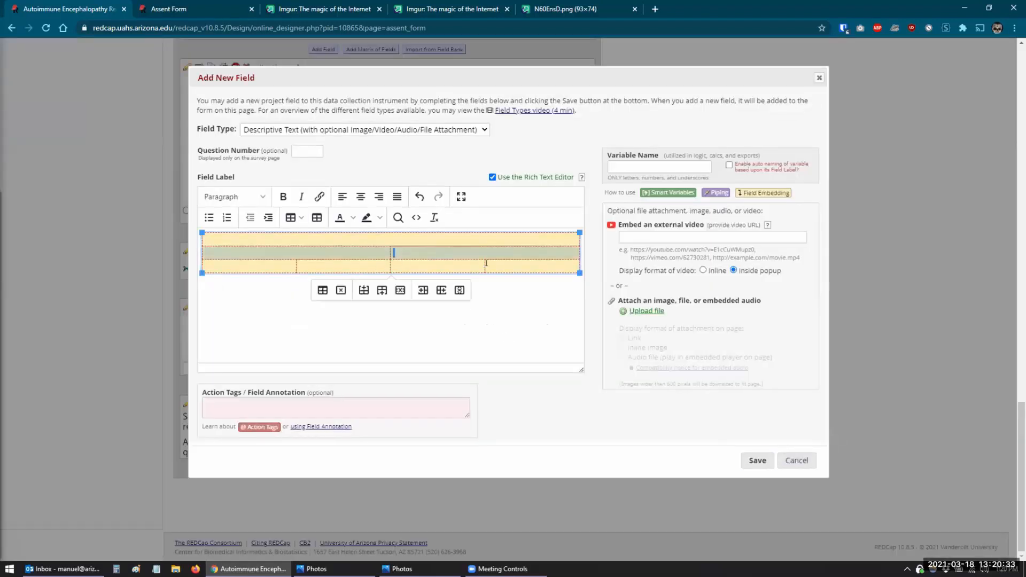
click(382, 290)
click(381, 304)
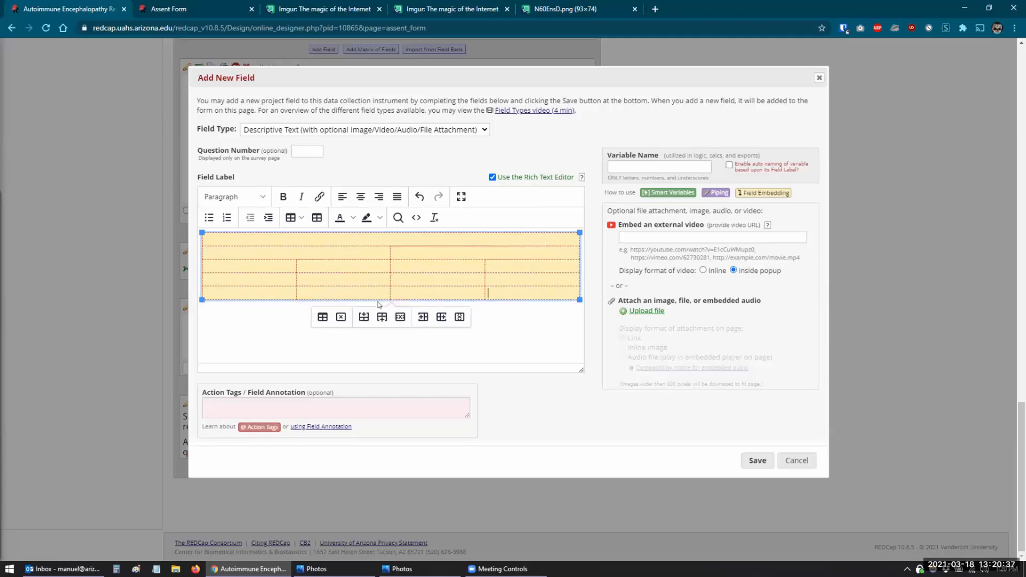
click(382, 319)
click(261, 345)
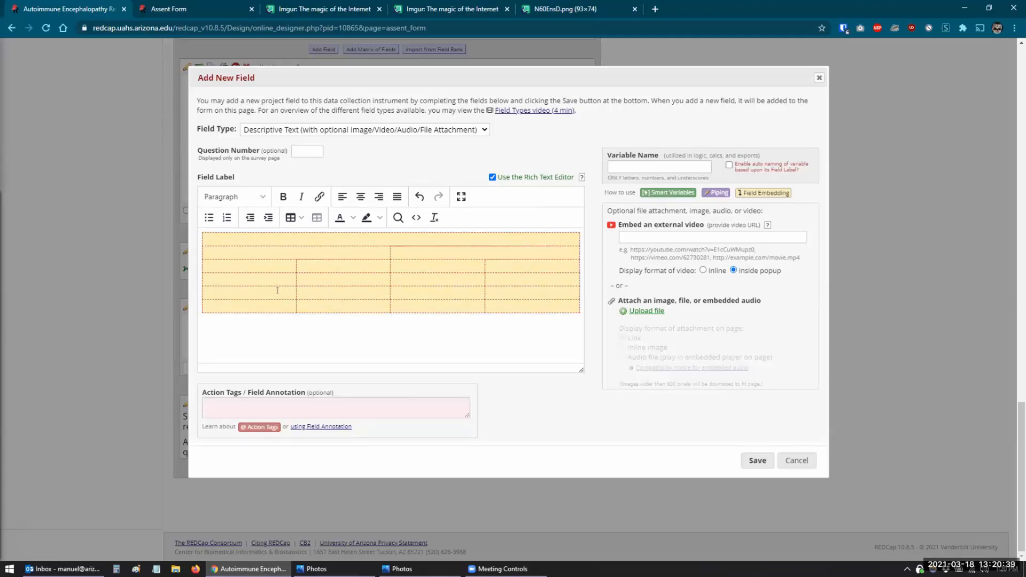
Examine how the first-column cells of the four-cell rows are defined in the table's source code, leaving the code unedited
click(203, 265)
drag(202, 264, 211, 309)
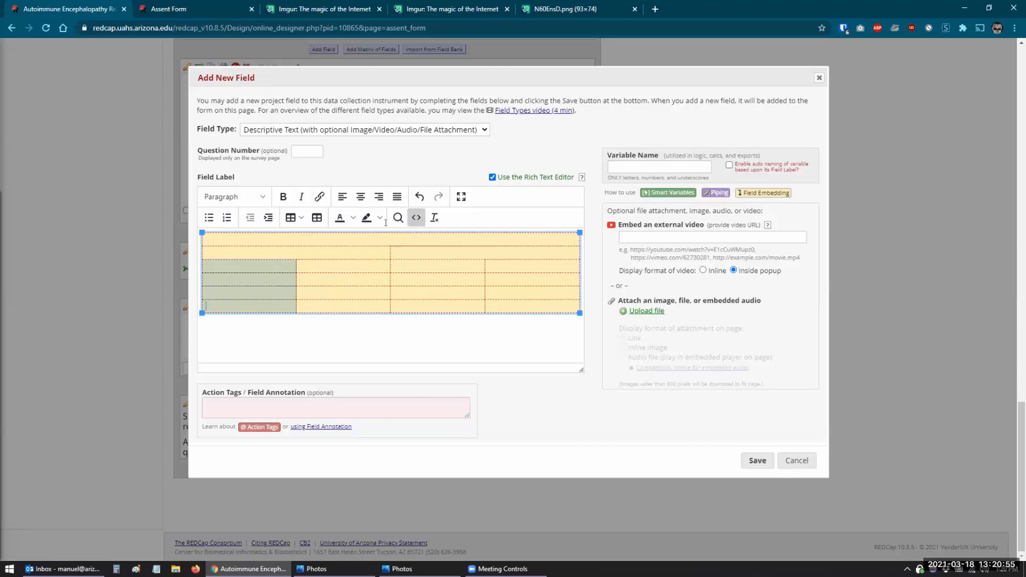
click(415, 217)
scroll(257, 304, down, 2)
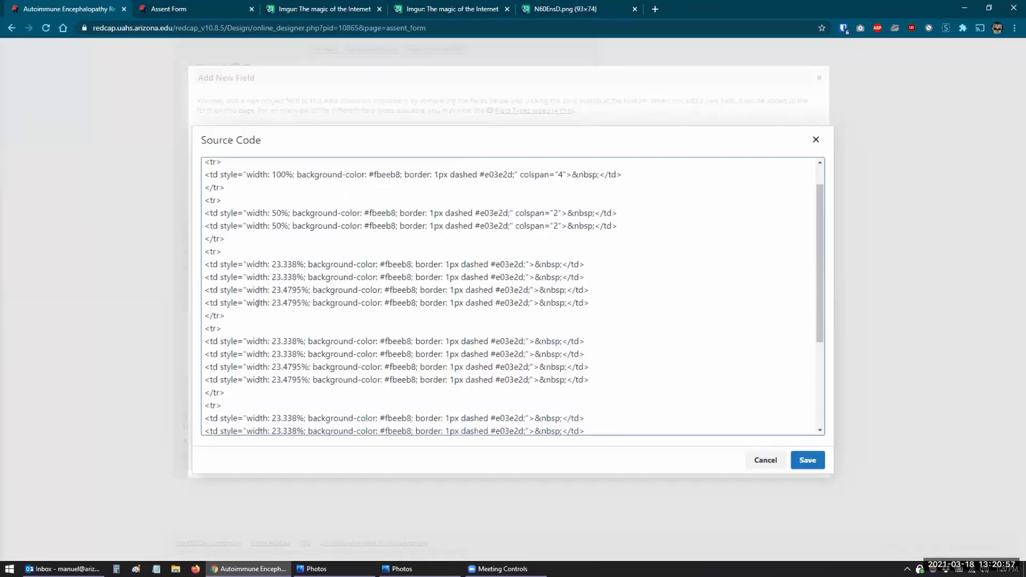
click(595, 281)
drag(595, 281, 199, 241)
drag(230, 293, 184, 227)
click(255, 261)
scroll(255, 261, down, 1)
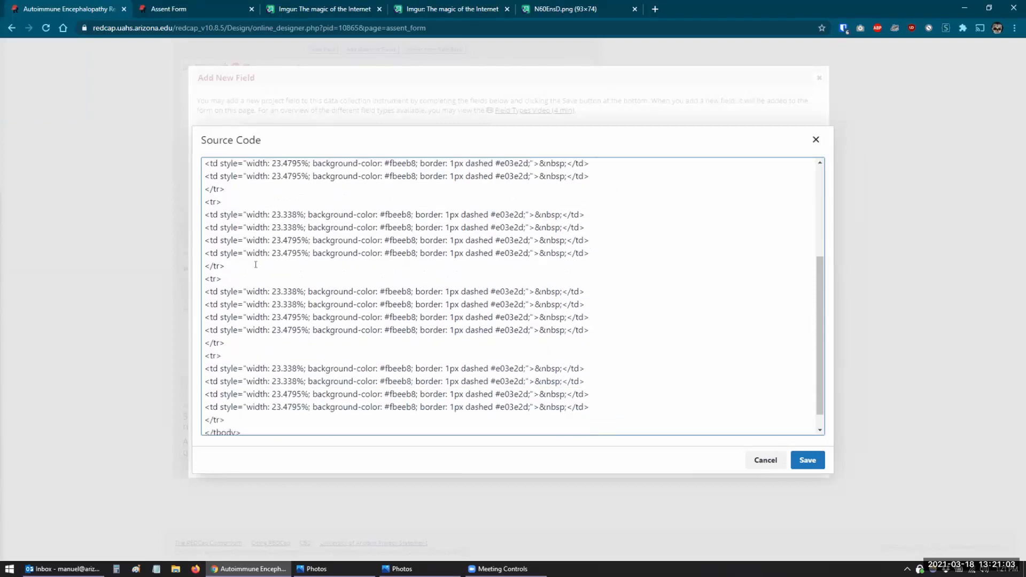
scroll(256, 264, up, 1)
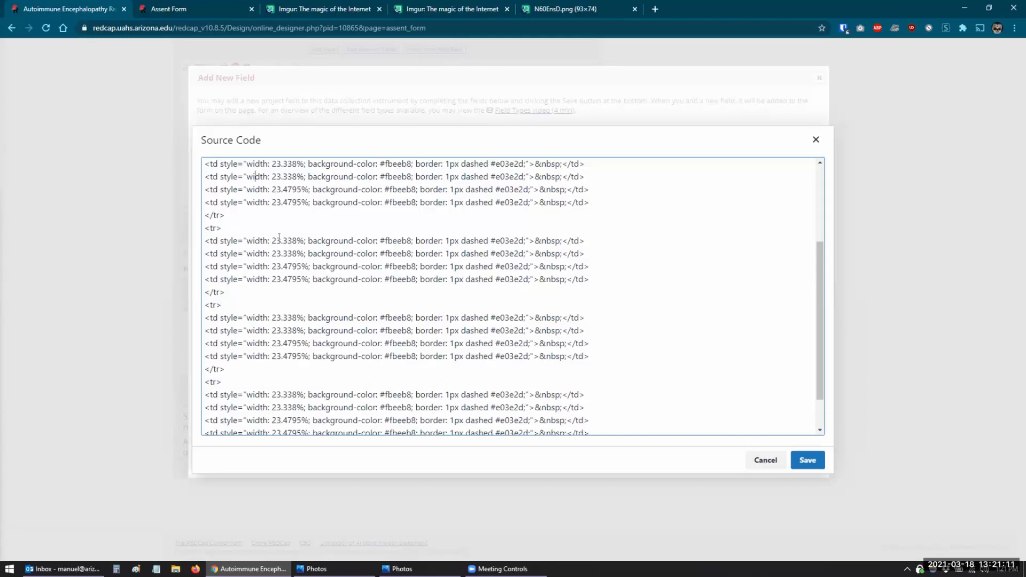
scroll(247, 397, down, 1)
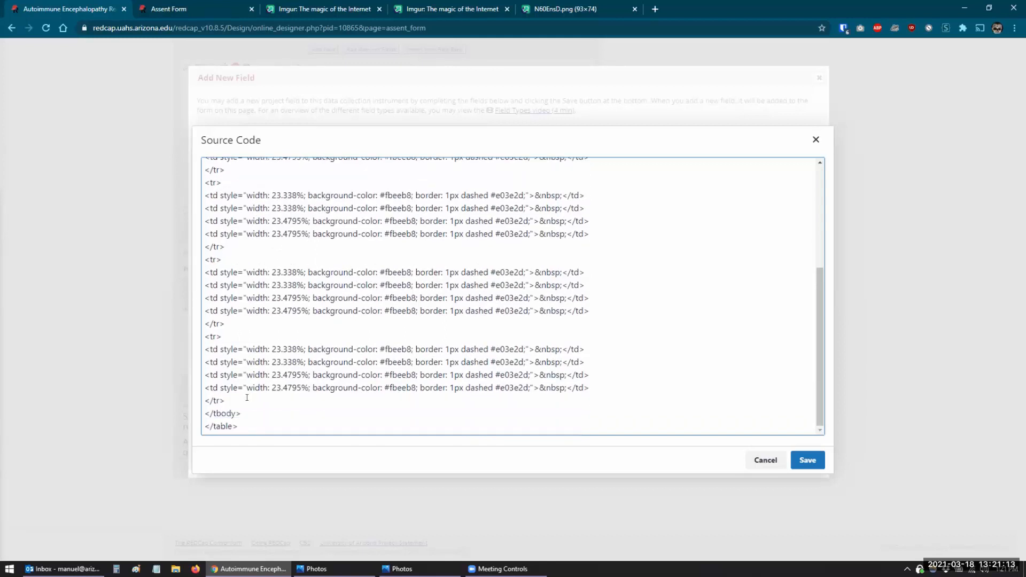
click(765, 460)
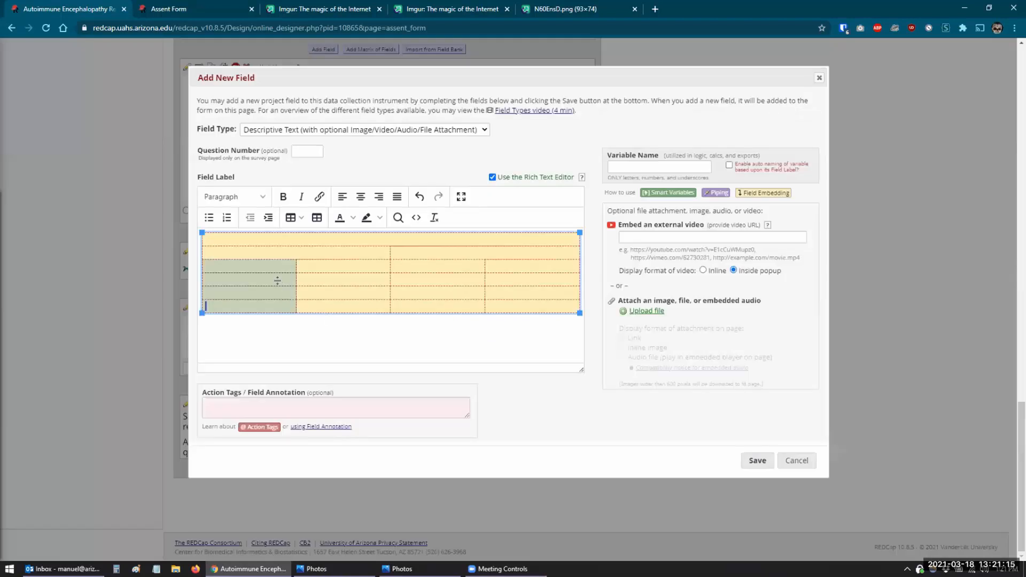
click(291, 337)
drag(262, 288, 260, 309)
click(259, 336)
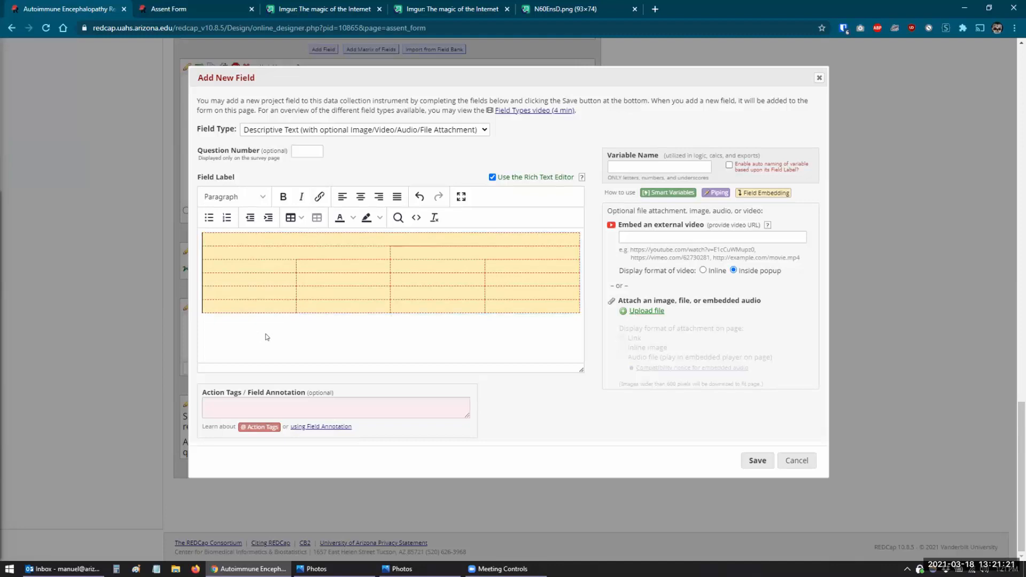
Delete the first cell of the table's last row in the source code, including its empty line
click(417, 218)
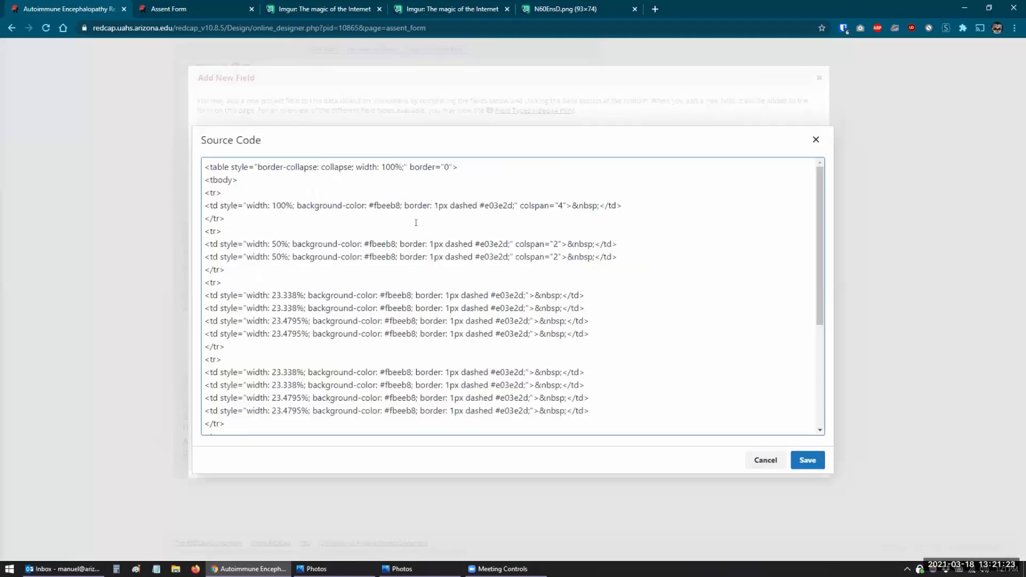
scroll(309, 325, down, 3)
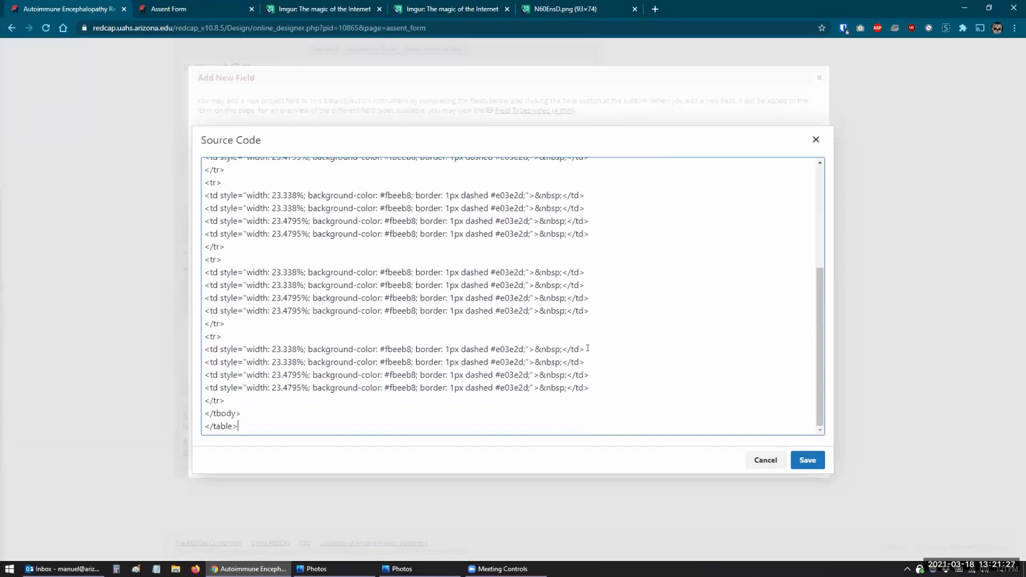
drag(588, 348, 186, 355)
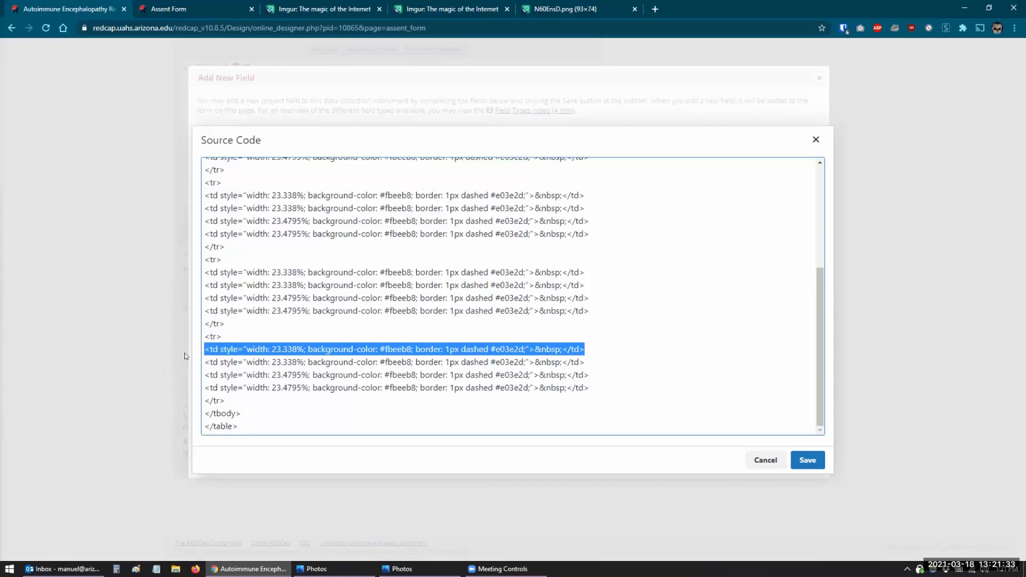
key(BackSpace)
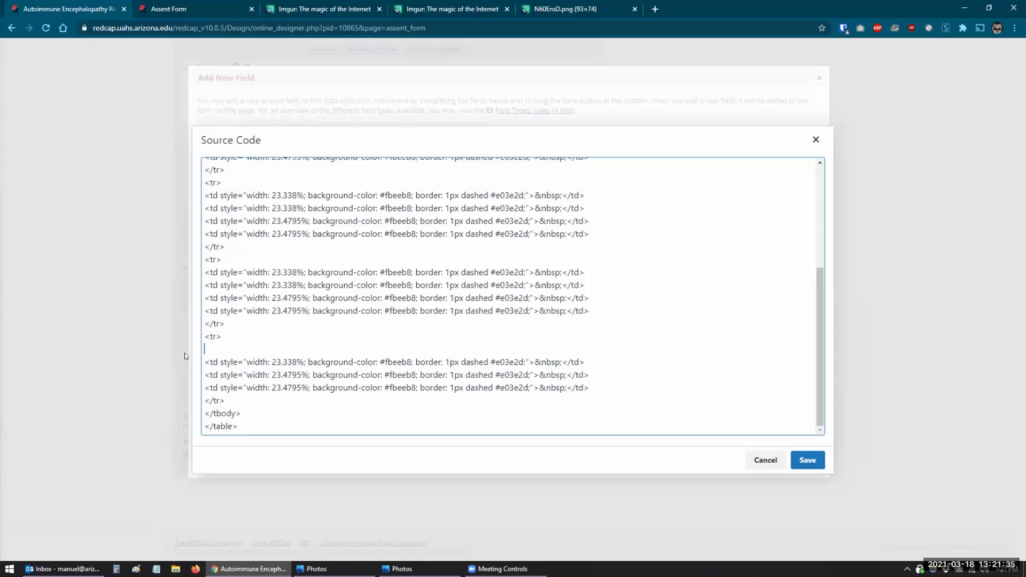
key(BackSpace)
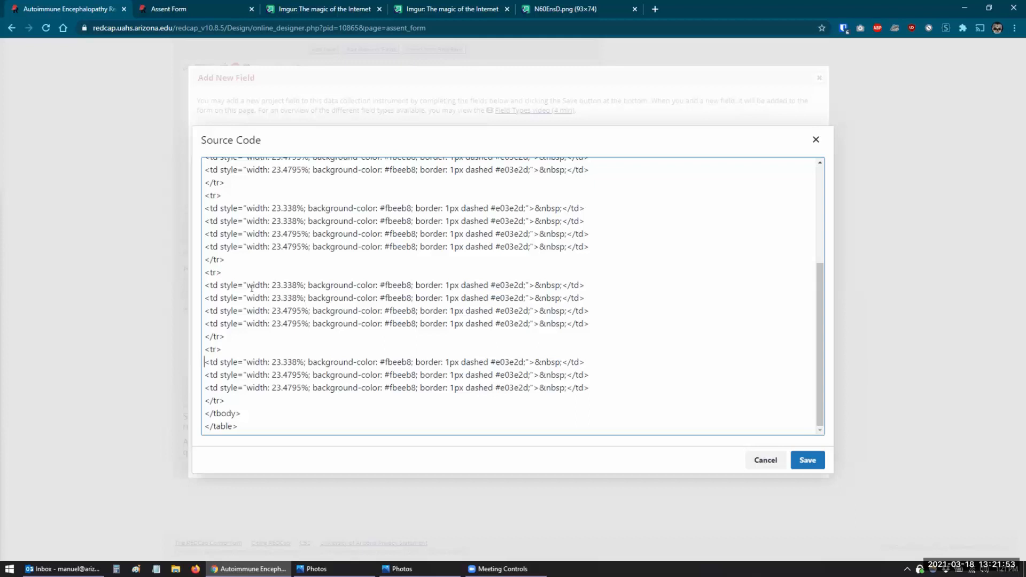
Add rowspan="2" after the style attribute of the fifth row's first cell and save the source code
click(527, 285)
text(ro)
text(wspan)
text(="2")
text(")
key(BackSpace)
key(Left)
key(Left)
key(Left)
key(Left)
key(Left)
key(Left)
key(Left)
key(Left)
key(Left)
key(Left)
key(Left)
key(Left)
key(Right)
text(")
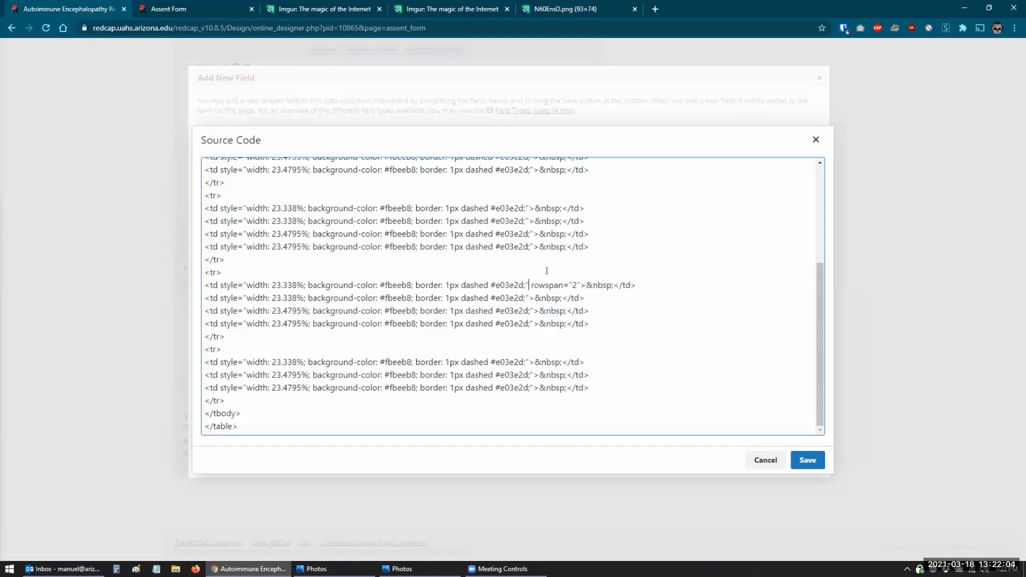
click(803, 463)
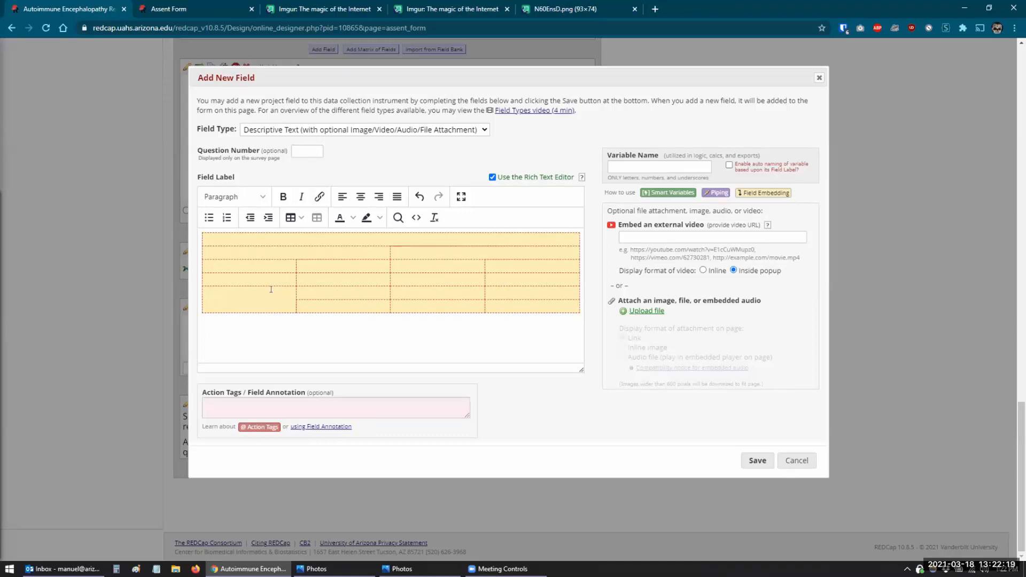
Replace the &nbsp; placeholders in the fifth row's four cells with 1, 2, 3 and 4 in the source code
click(305, 303)
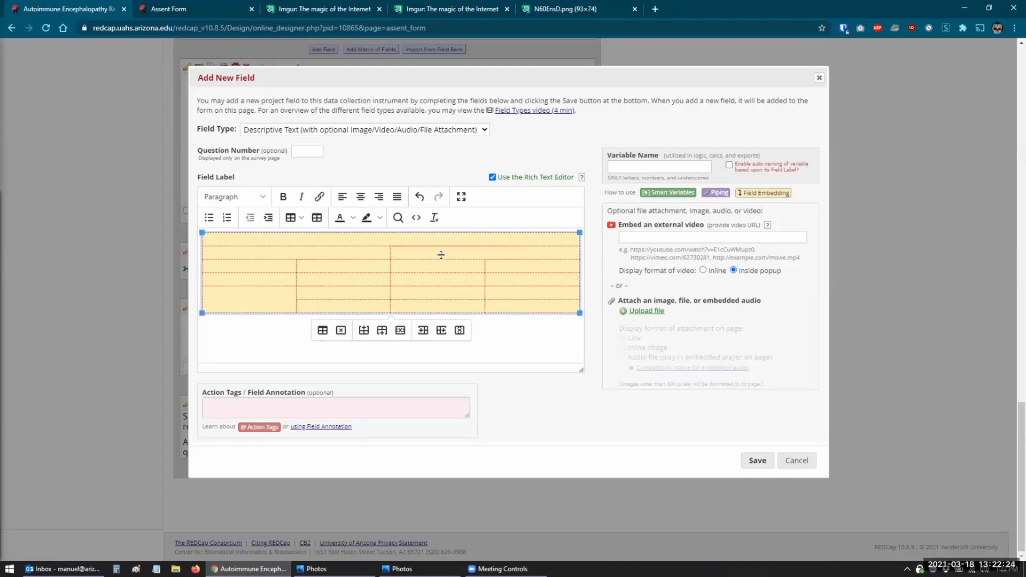
click(416, 217)
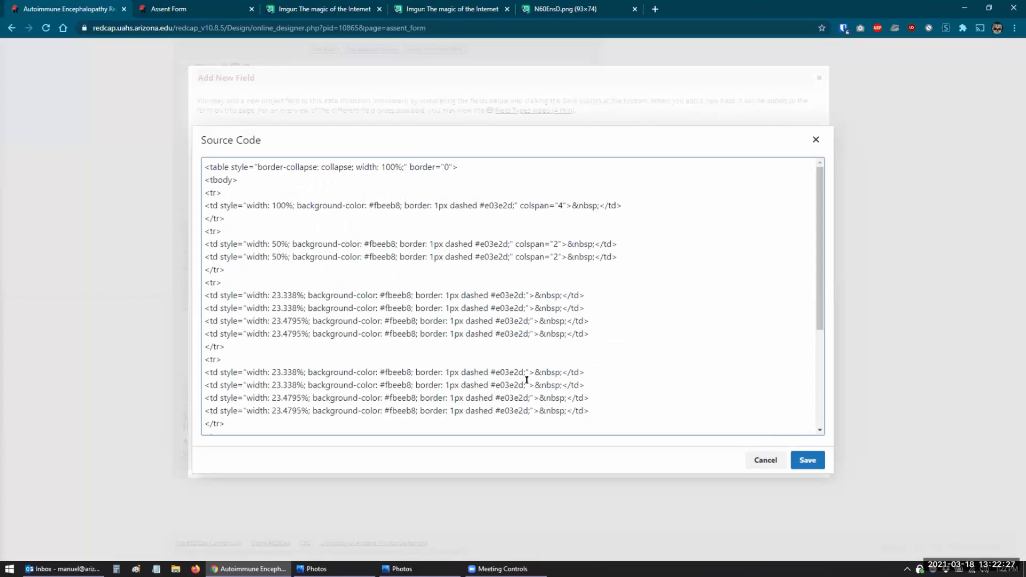
scroll(534, 373, down, 2)
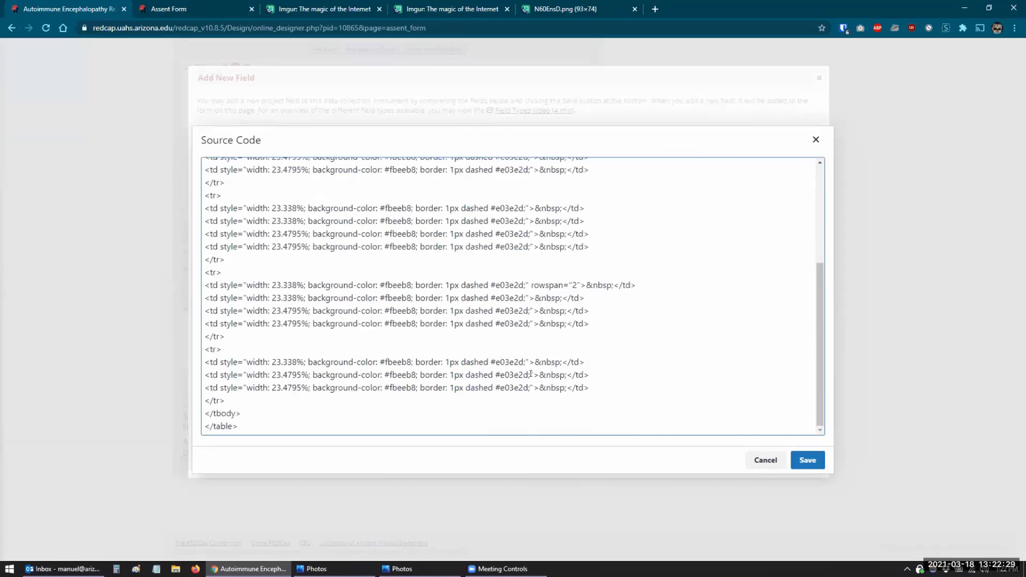
double_click(594, 285)
drag(587, 285, 613, 285)
text(1)
drag(534, 298, 565, 323)
text(23)
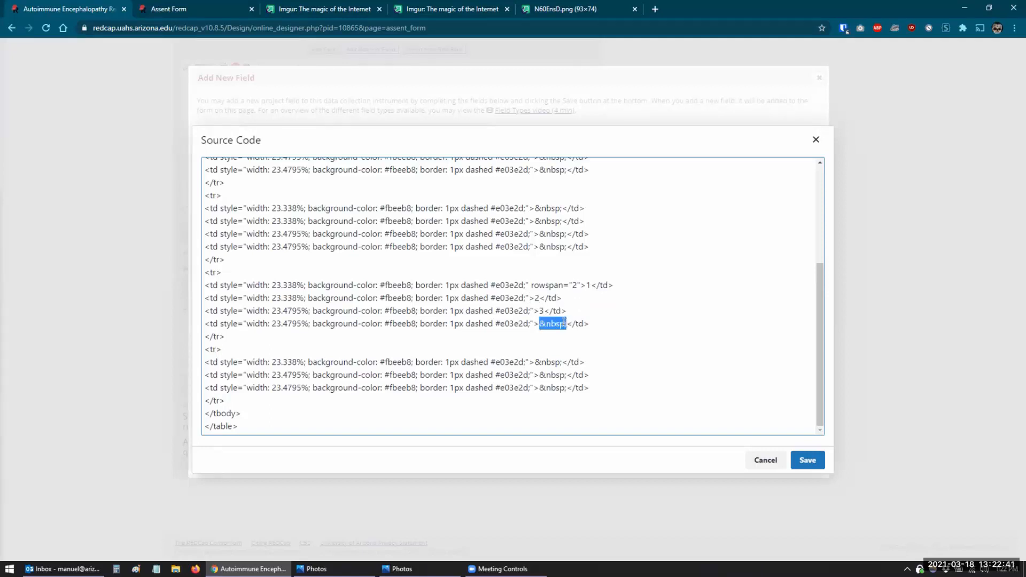
text(2)
drag(532, 361, 561, 361)
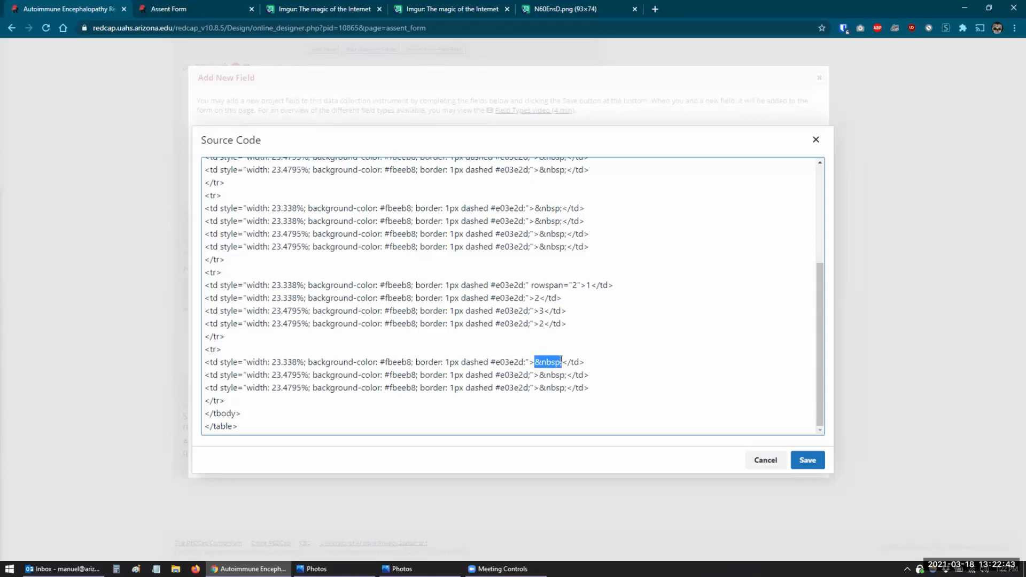
click(544, 323)
key(BackSpace)
text(4)
Replace the placeholders in the last row's three cells with 1, 2 and 3 and save the source code
drag(533, 360, 563, 384)
text(1 2 3)
click(808, 460)
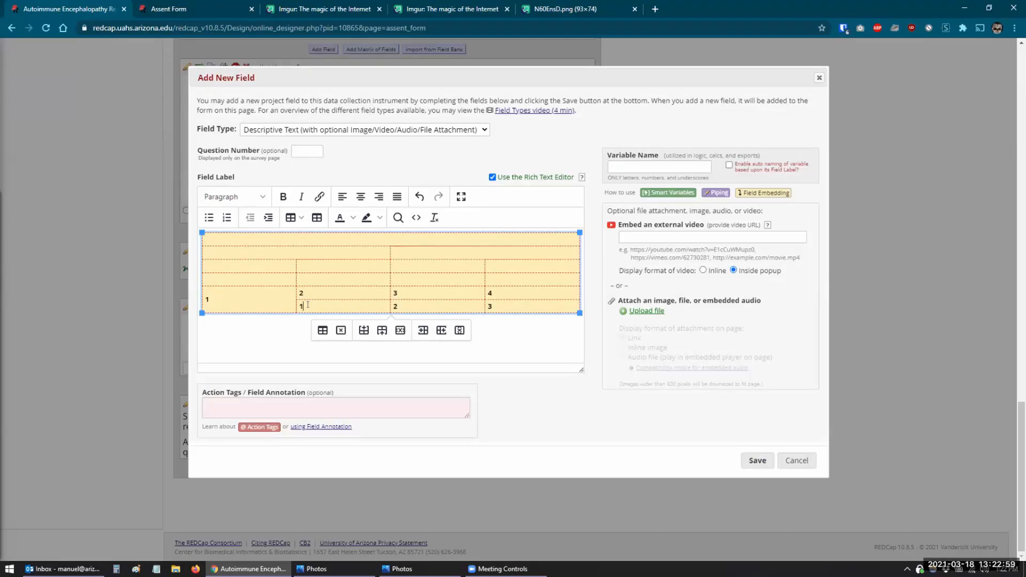
Renumber the last row's three cells as 2, 3 and 4 in the source code and save it
click(308, 304)
click(416, 218)
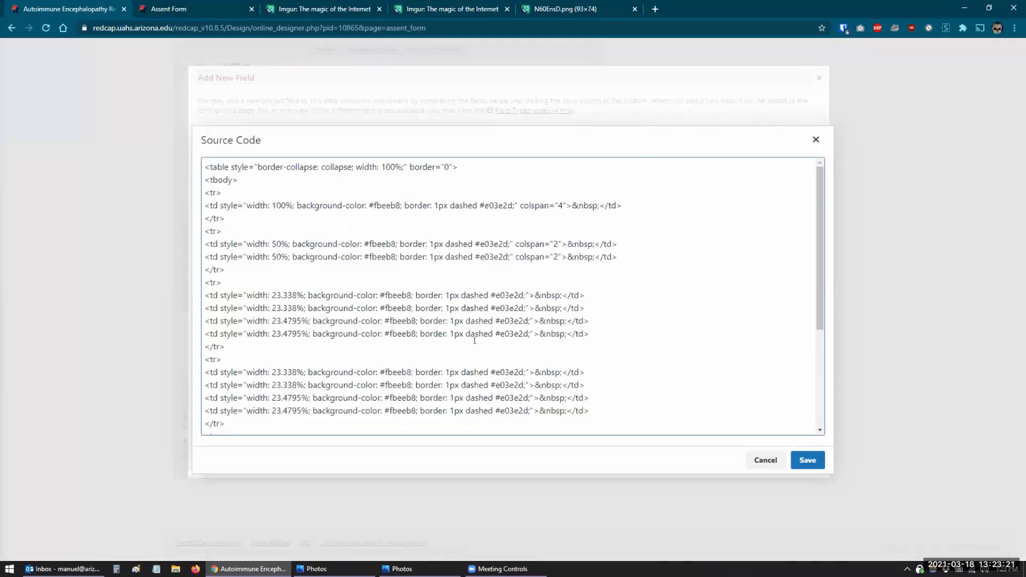
scroll(475, 341, down, 3)
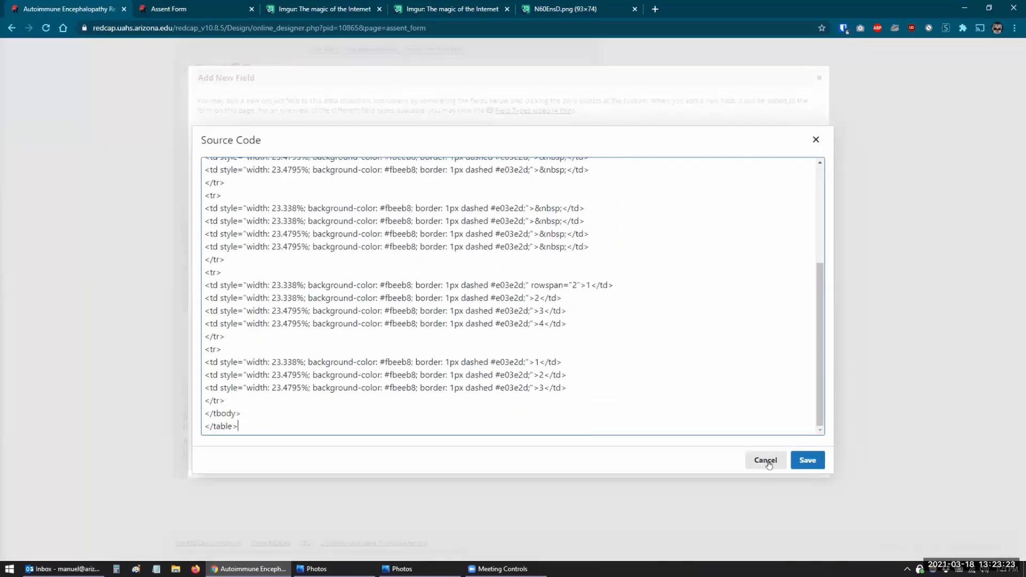
click(538, 361)
key(BackSpace)
text(2)
key(Down)
key(BackSpace)
text(4)
click(807, 460)
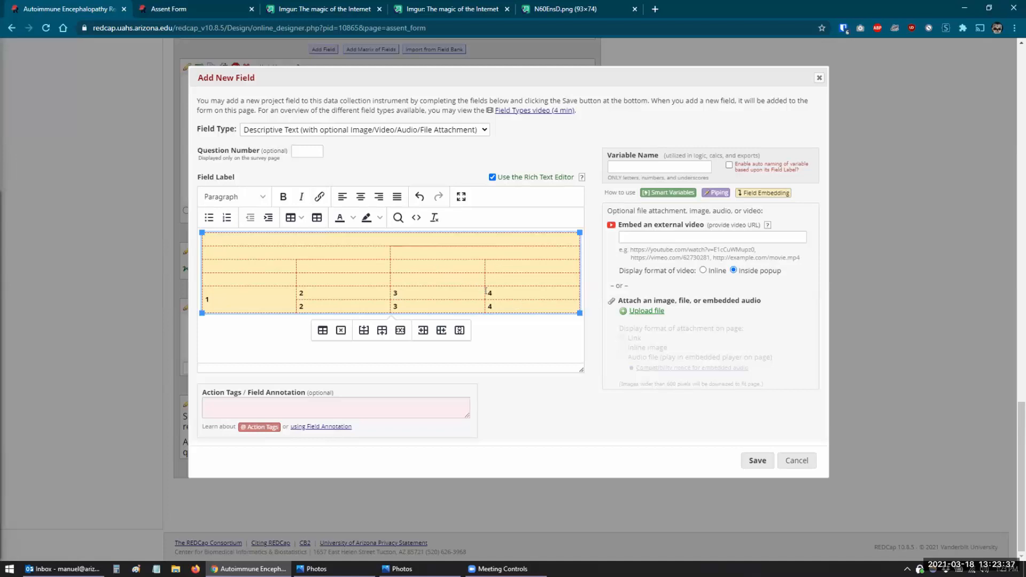
Copy rowspan="2" from the fifth row's first cell into that row's last cell in the source code
drag(486, 291, 489, 306)
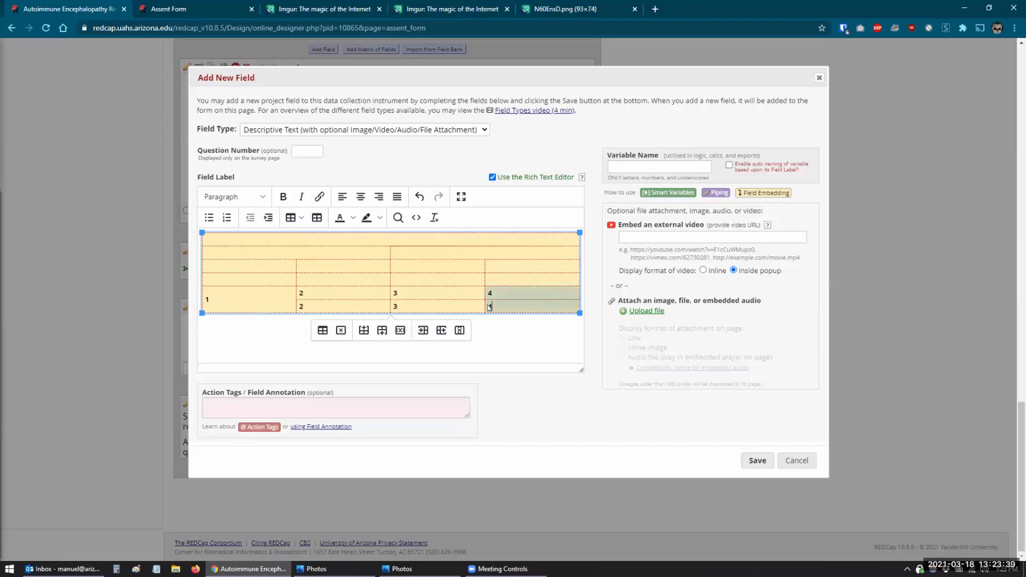
click(416, 216)
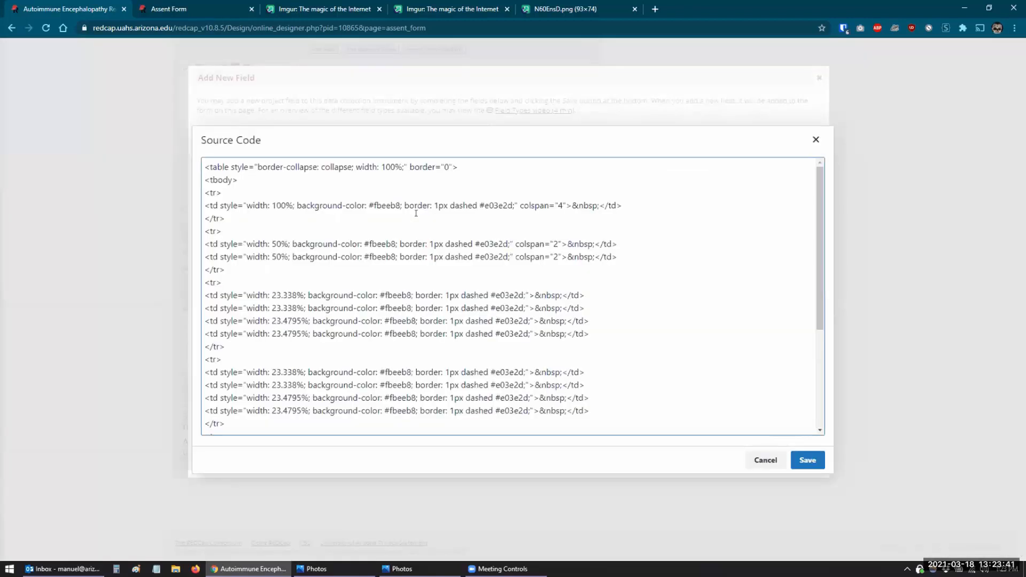
scroll(510, 359, down, 3)
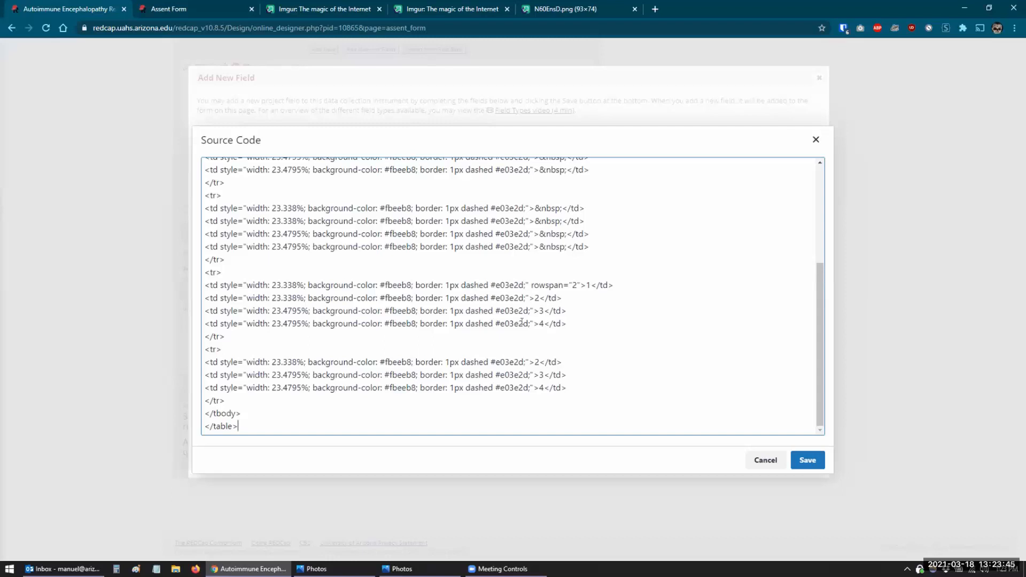
drag(531, 284, 578, 283)
key(ctrl+c)
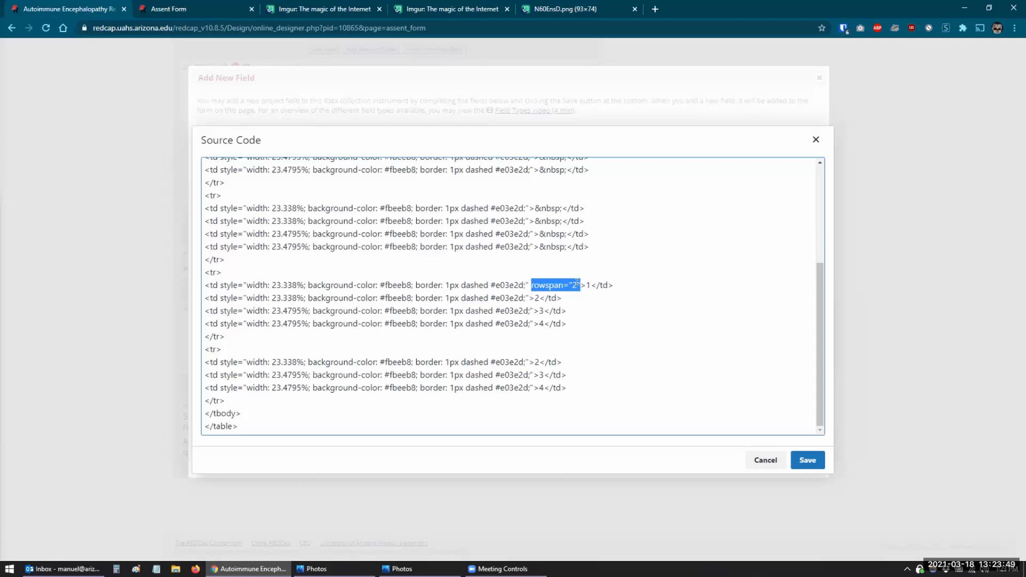
click(532, 324)
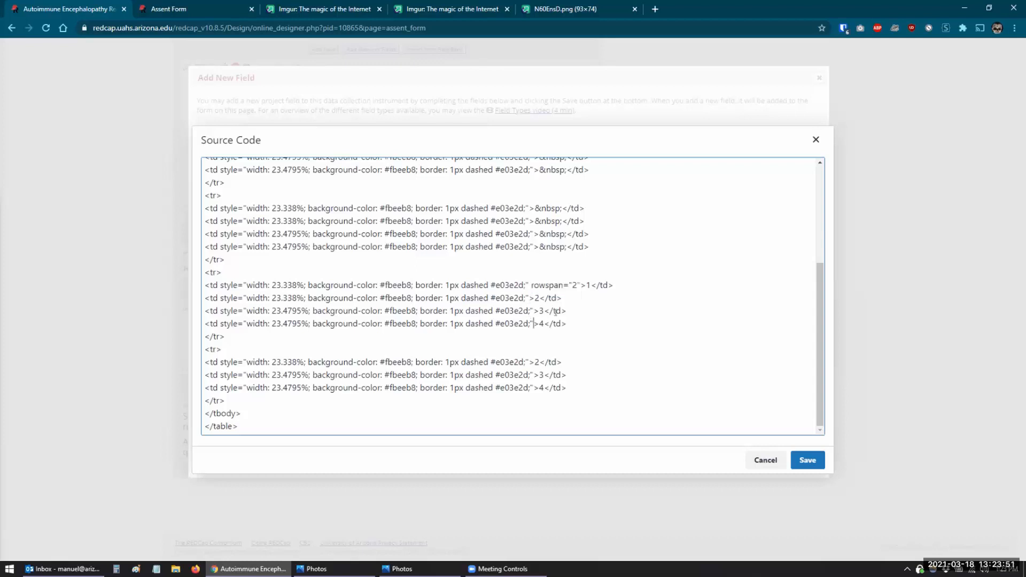
key(ctrl+v)
Delete the last row's final cell, containing 4, along with its empty line and save the source code
drag(568, 388, 173, 391)
key(BackSpace)
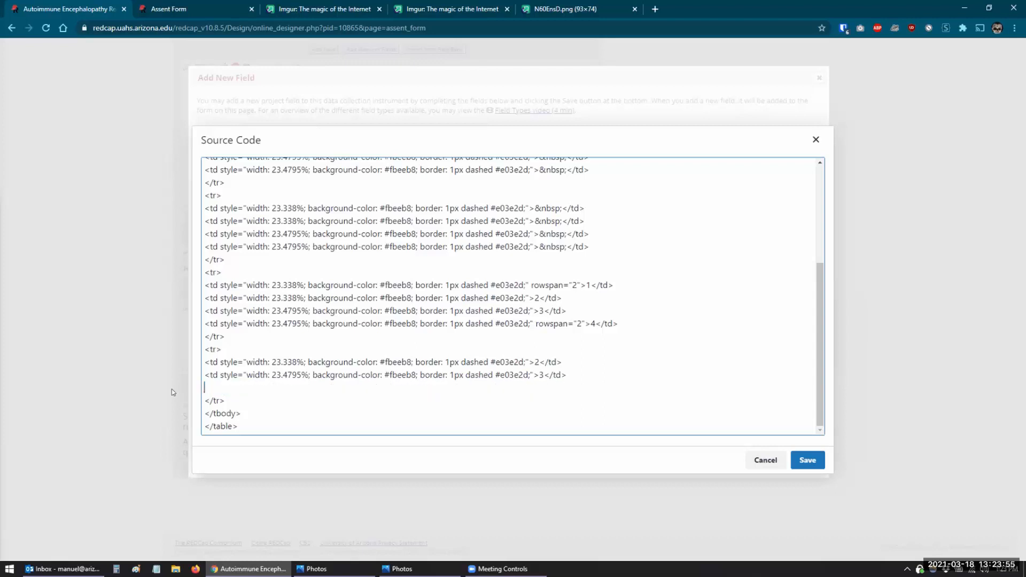
key(BackSpace)
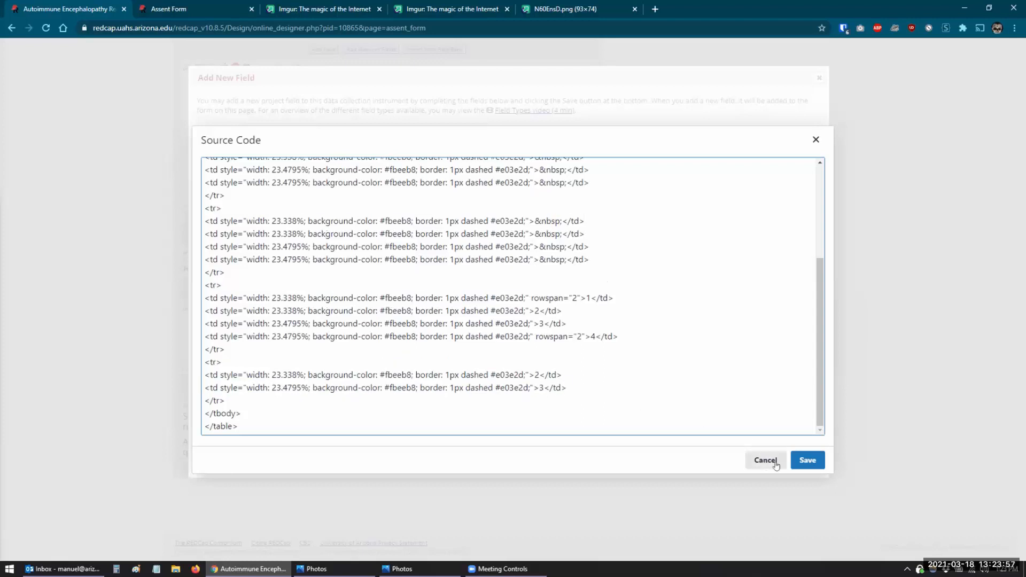
click(803, 462)
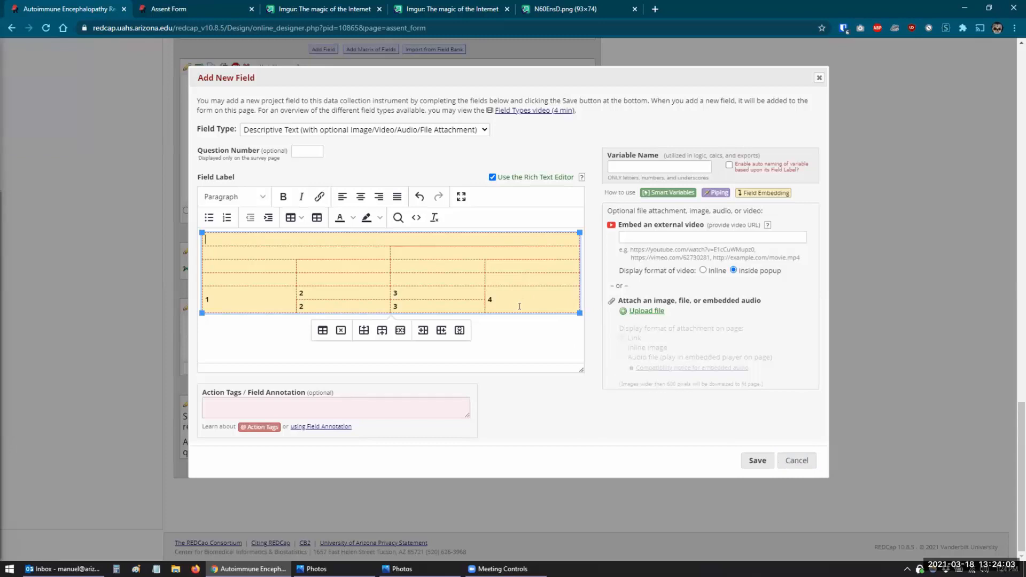
Merge the four cells of the table's fourth row into a single cell
click(512, 345)
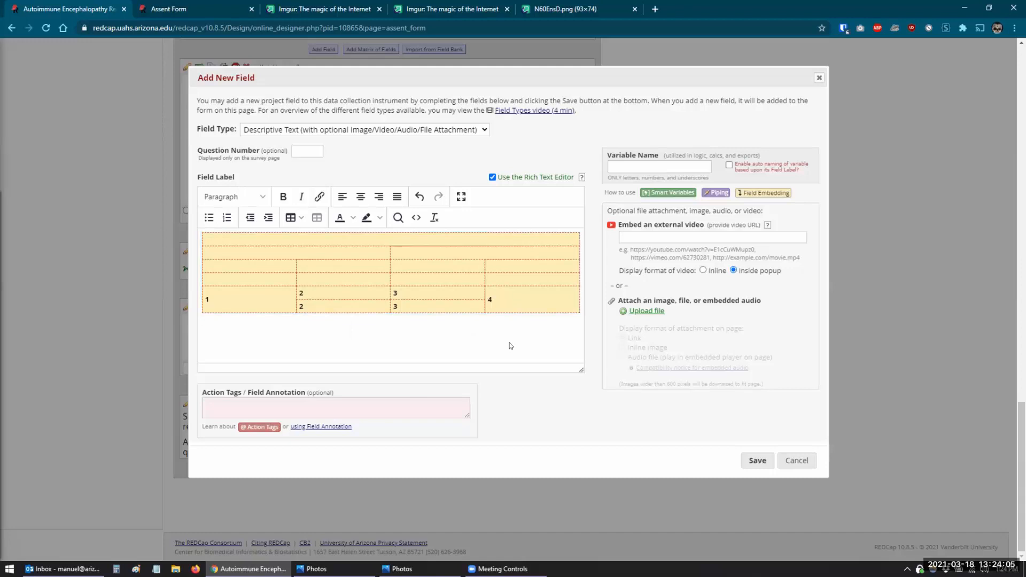
click(253, 274)
drag(259, 274, 513, 285)
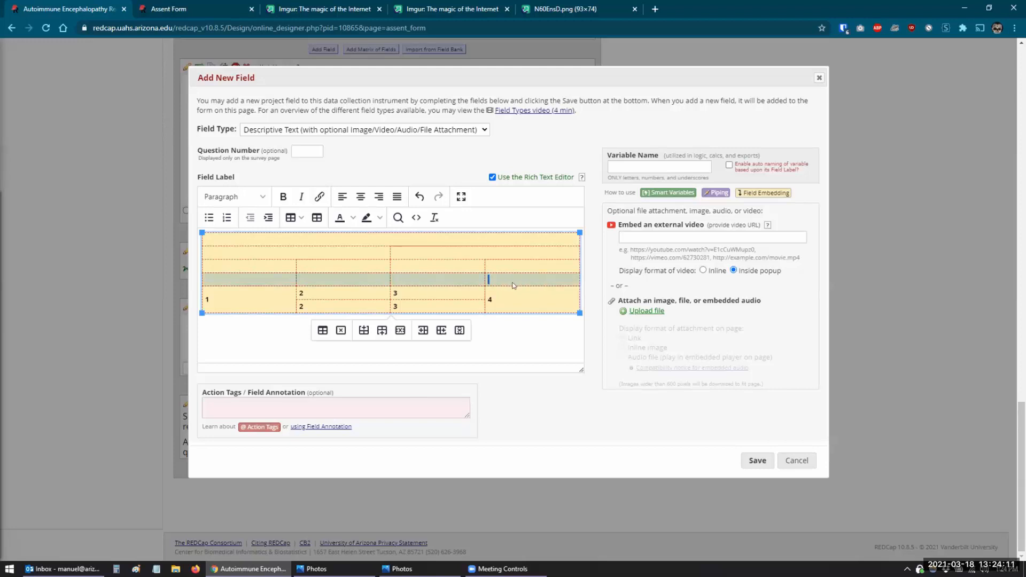
right_click(513, 285)
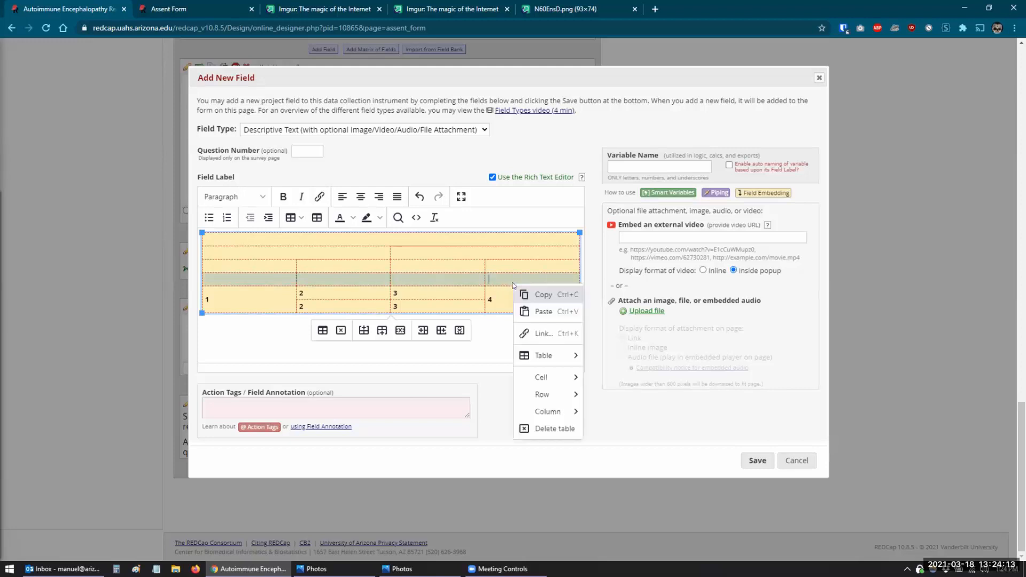
mouse_move(537, 377)
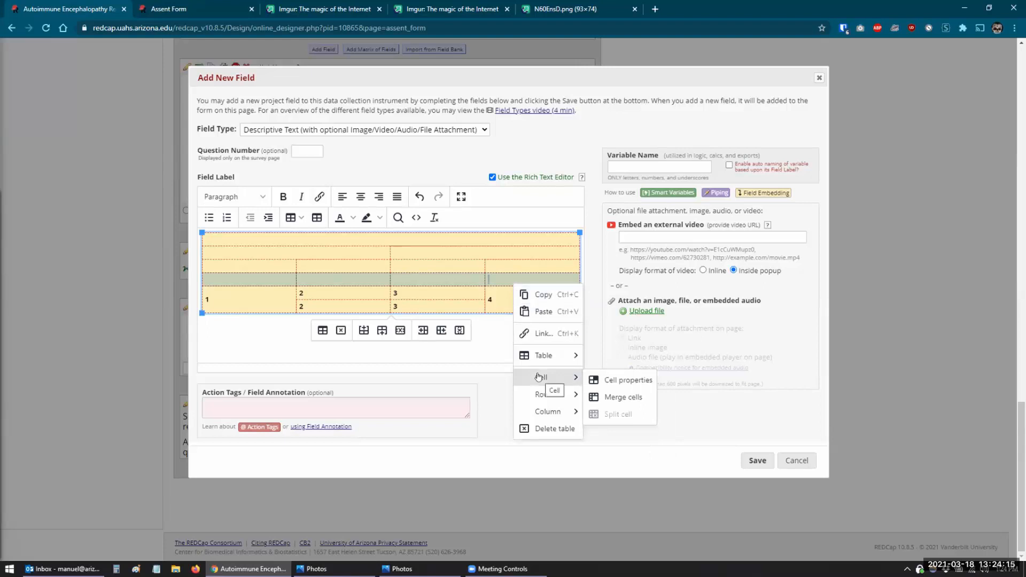
click(613, 398)
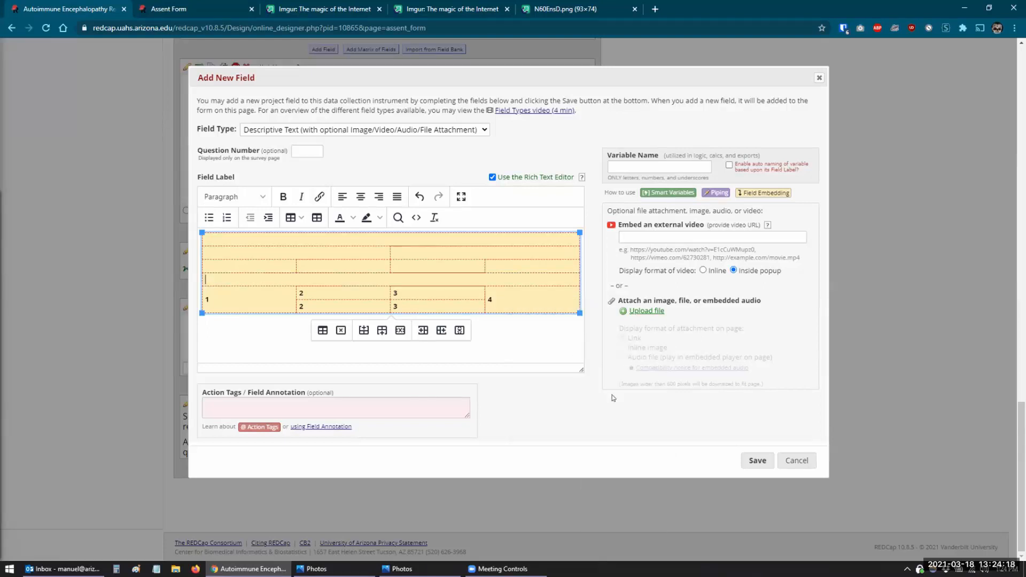
click(517, 334)
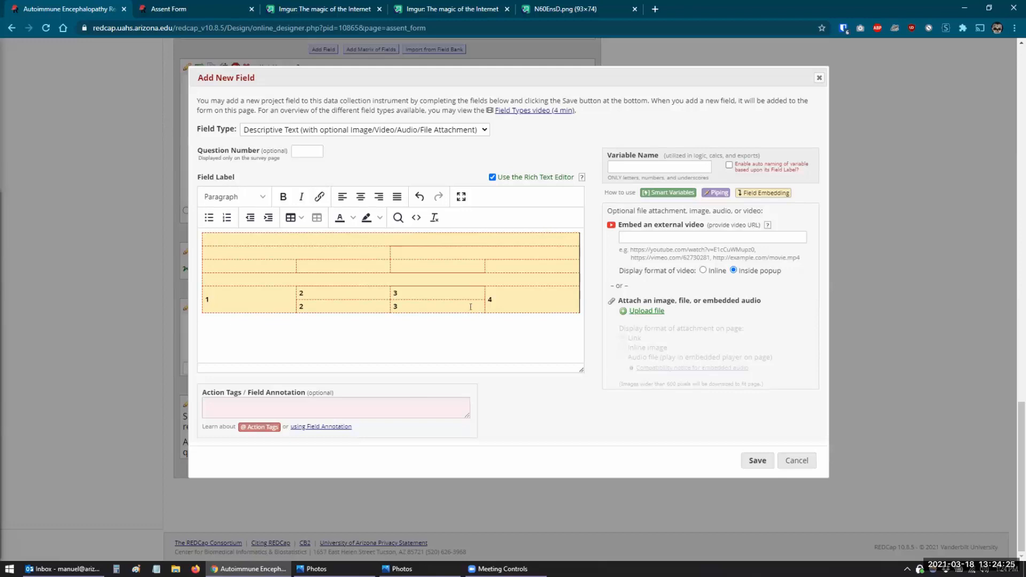
Examine the fourth row's merged cell and its colspan attribute in the source code, and leave the code unchanged
click(416, 217)
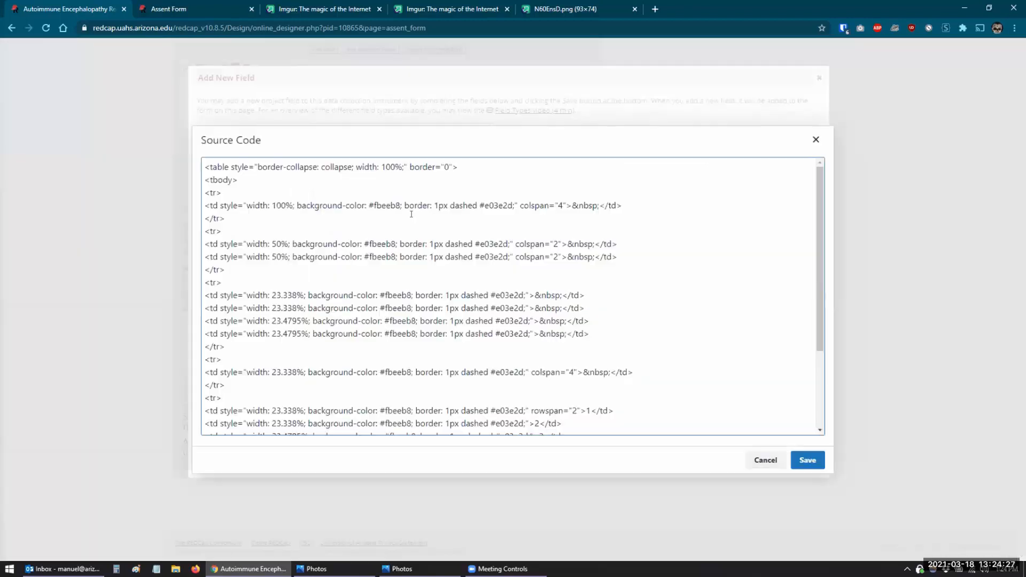
scroll(488, 341, down, 2)
drag(634, 319, 205, 319)
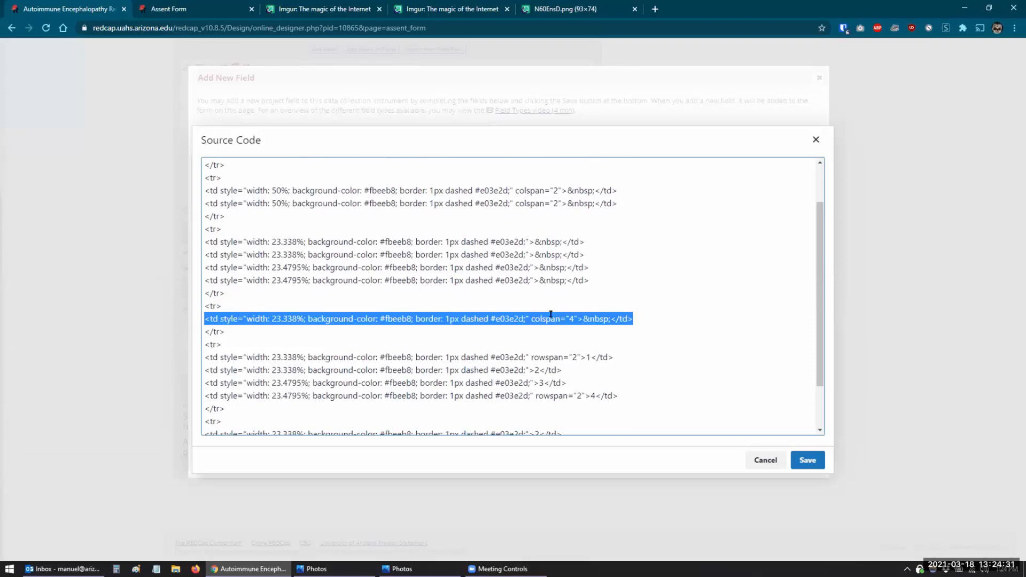
click(752, 466)
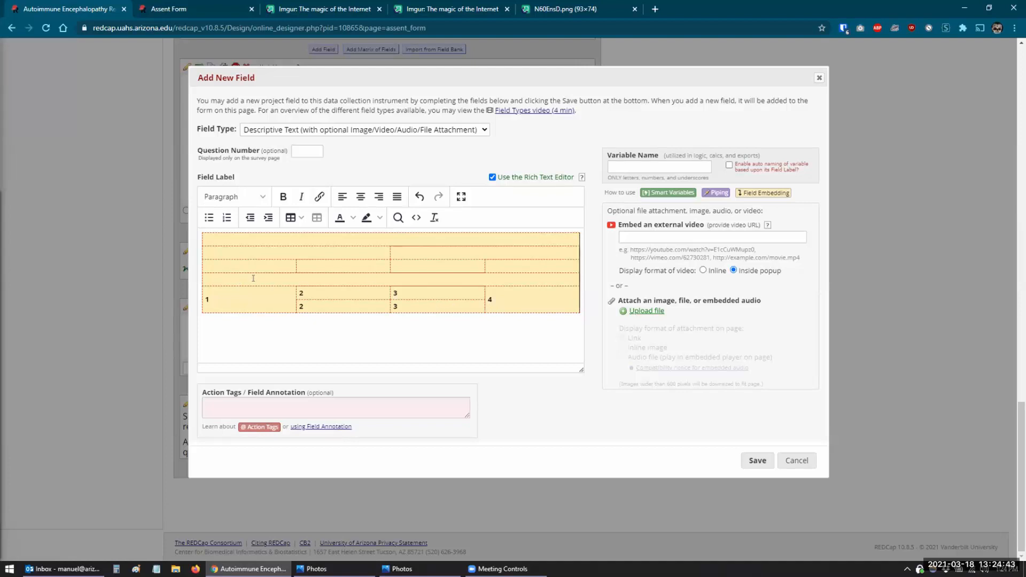
Try to save the new descriptive text field without a variable name, and discard the field
drag(240, 266, 496, 267)
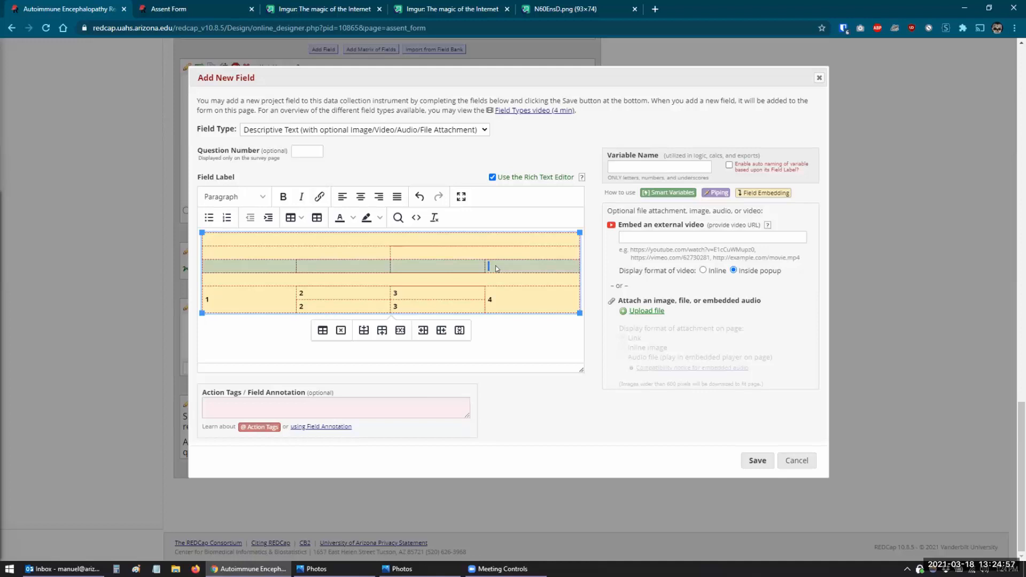
click(510, 347)
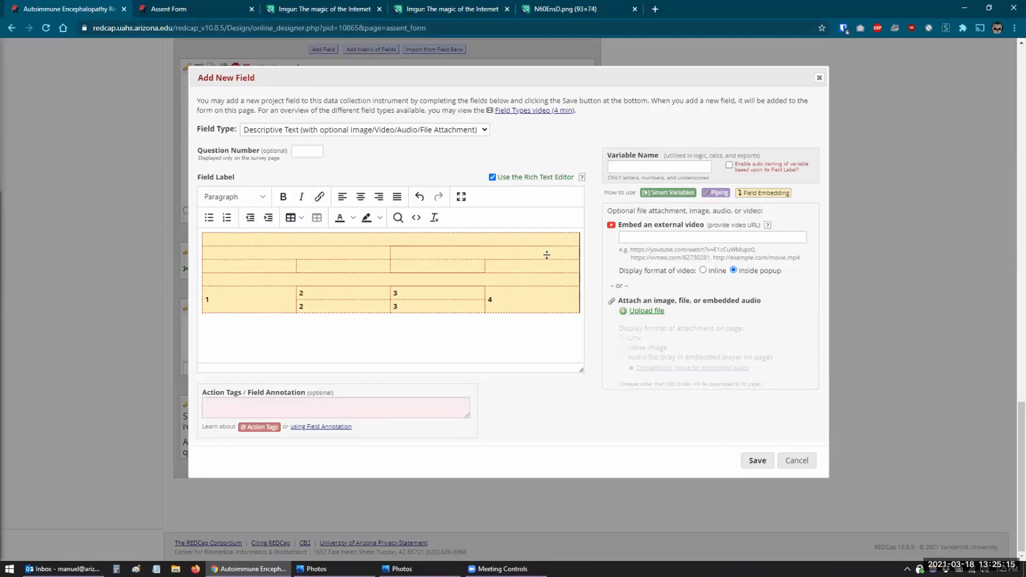
click(765, 466)
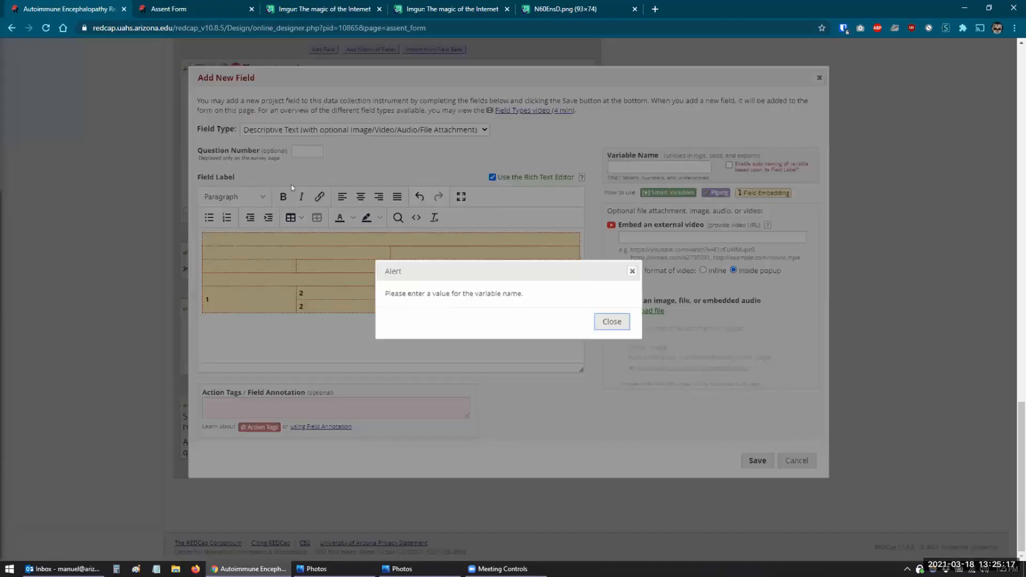
click(613, 322)
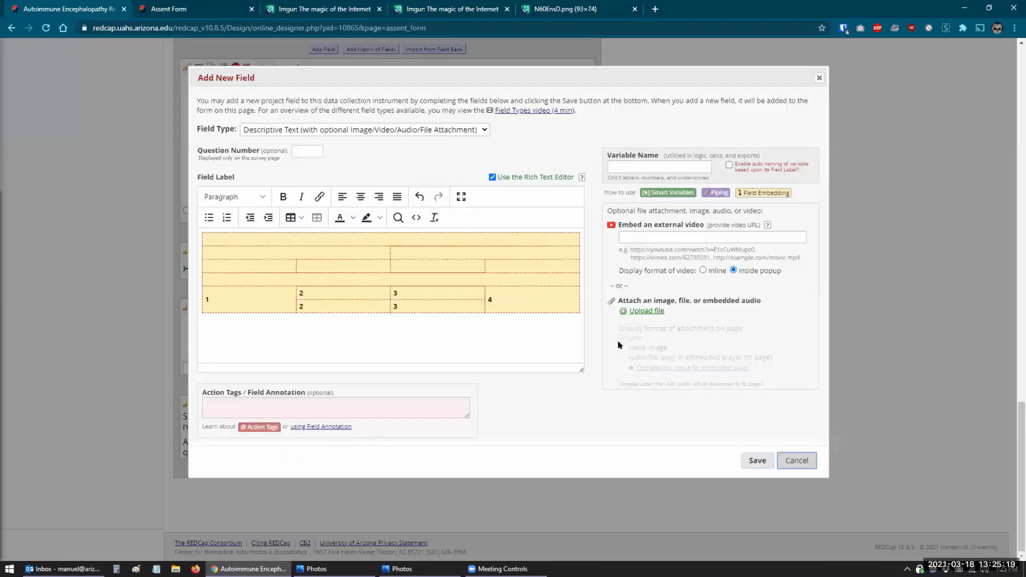
click(793, 467)
Duplicate the Autoimmune Encephalopathy Registry browser tab and open the My Projects list in the copy
right_click(82, 11)
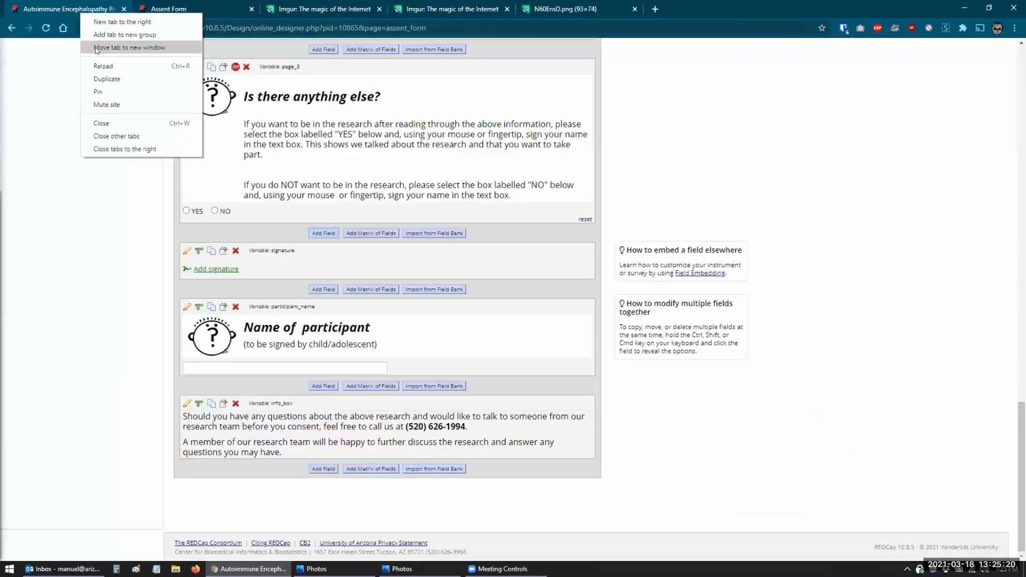
click(107, 78)
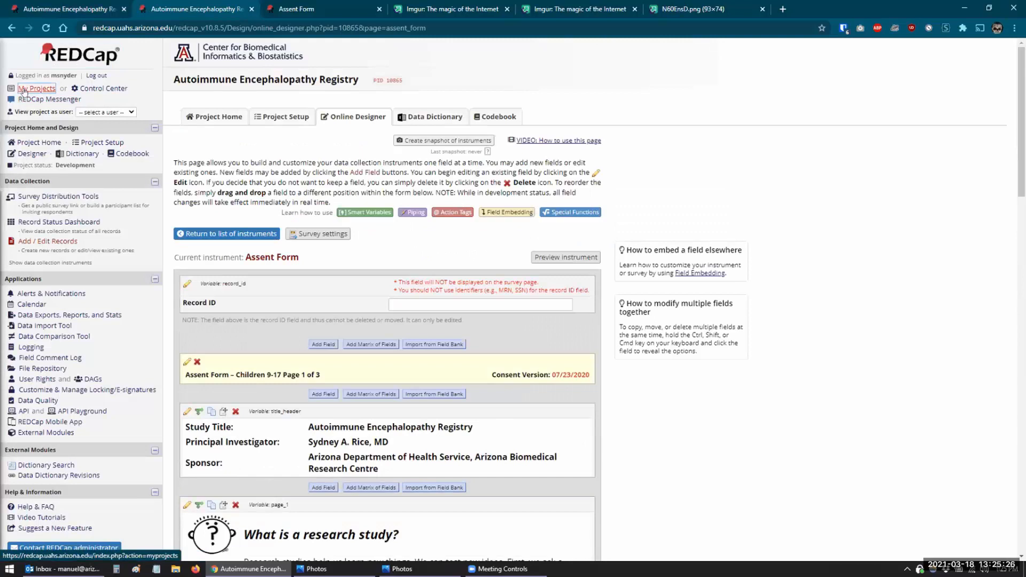
click(24, 89)
Look through the project list and open the COVID Antibody Testing Phase II - TEST project
scroll(229, 288, down, 15)
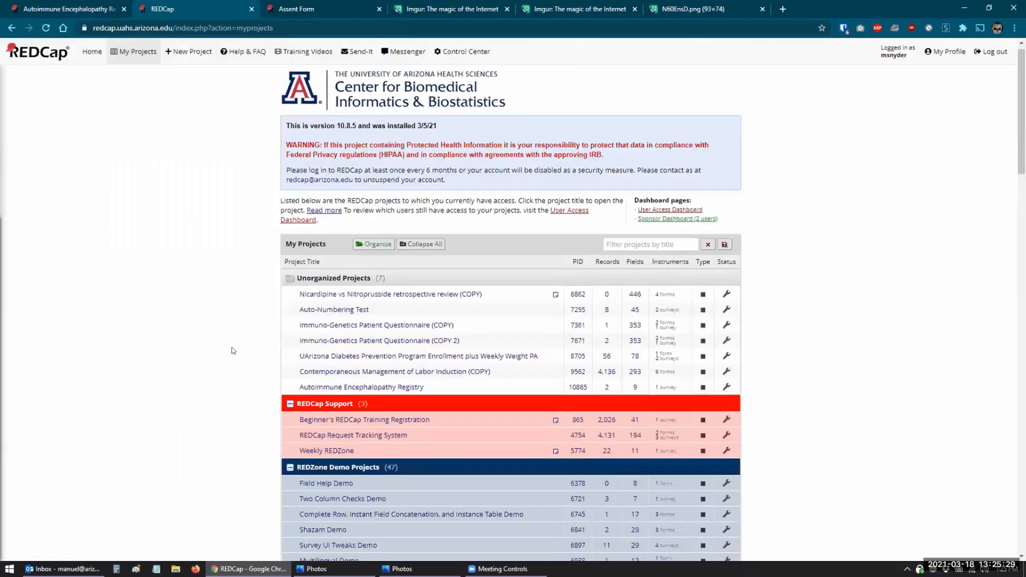
scroll(231, 350, down, 4)
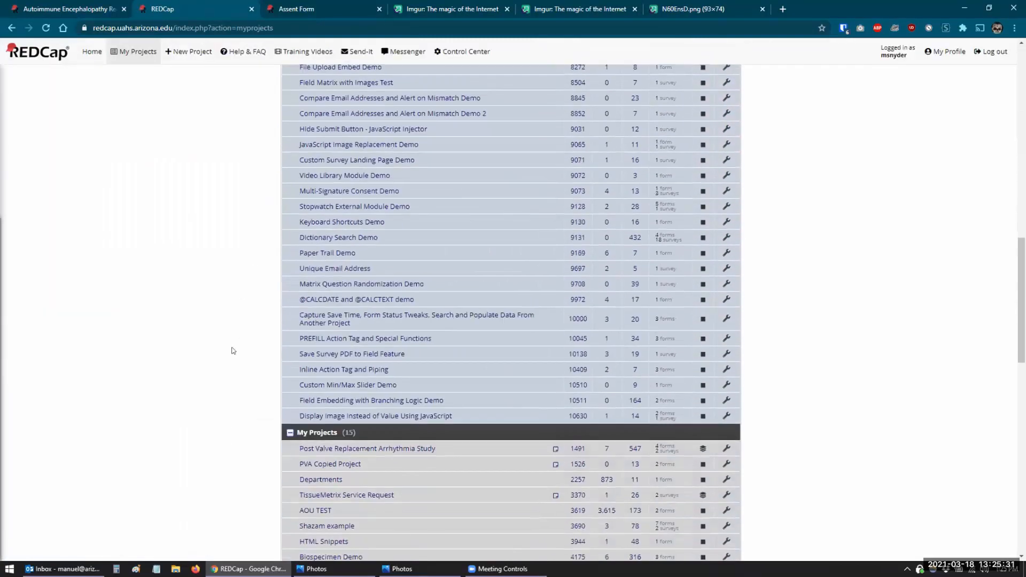
scroll(231, 350, down, 4)
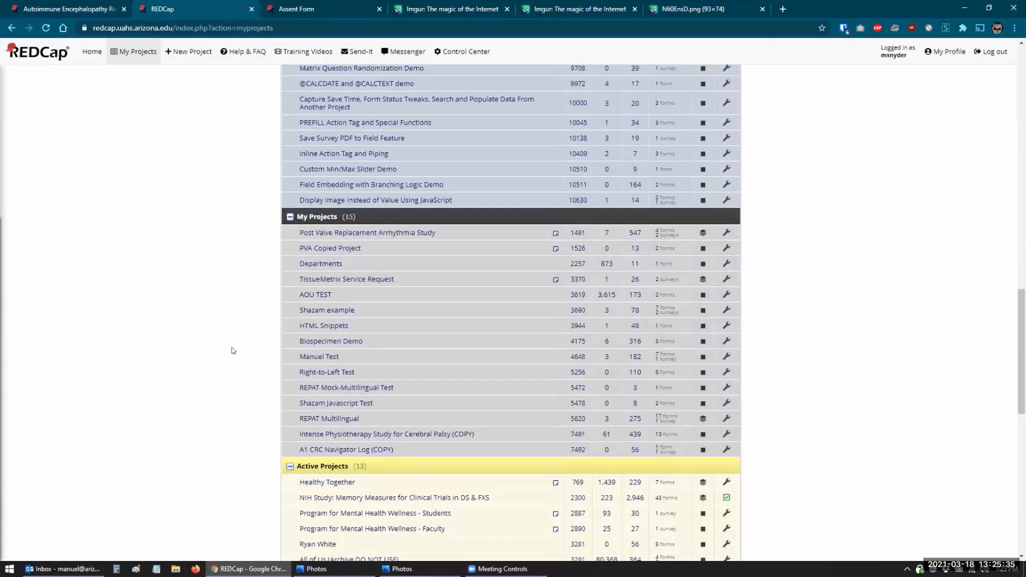
scroll(231, 350, up, 2)
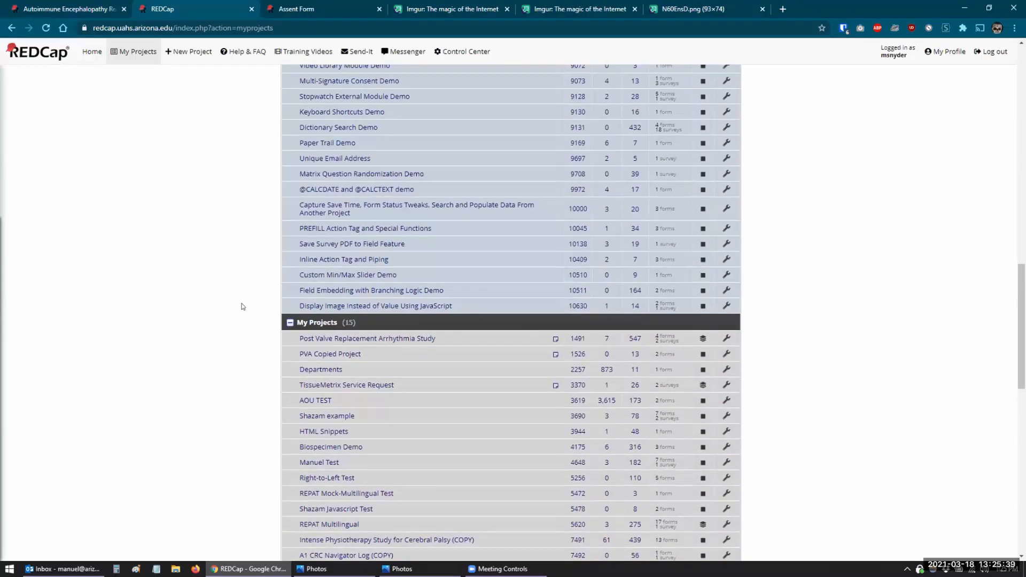
scroll(243, 306, up, 1)
scroll(243, 306, up, 2)
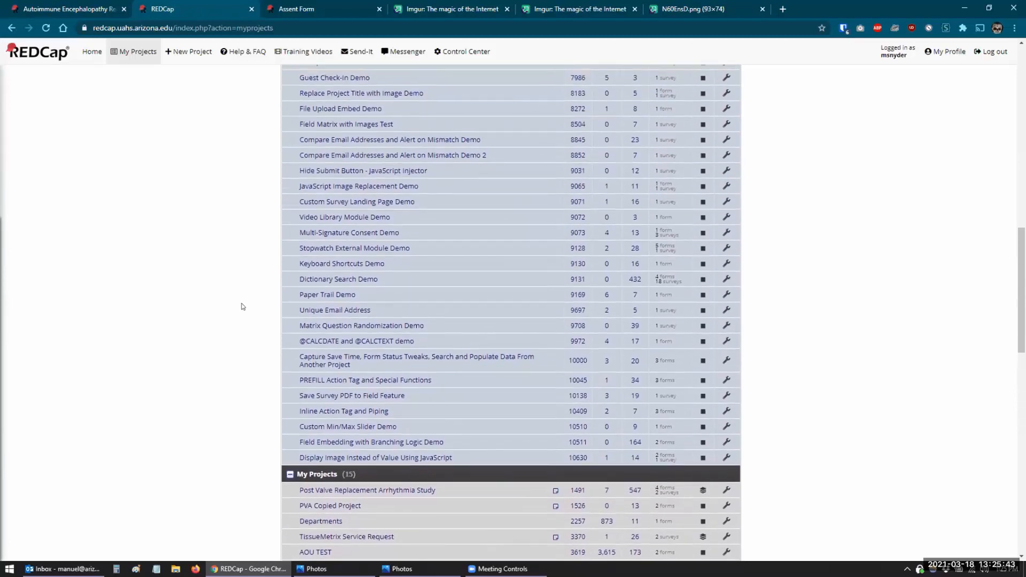
scroll(243, 306, down, 15)
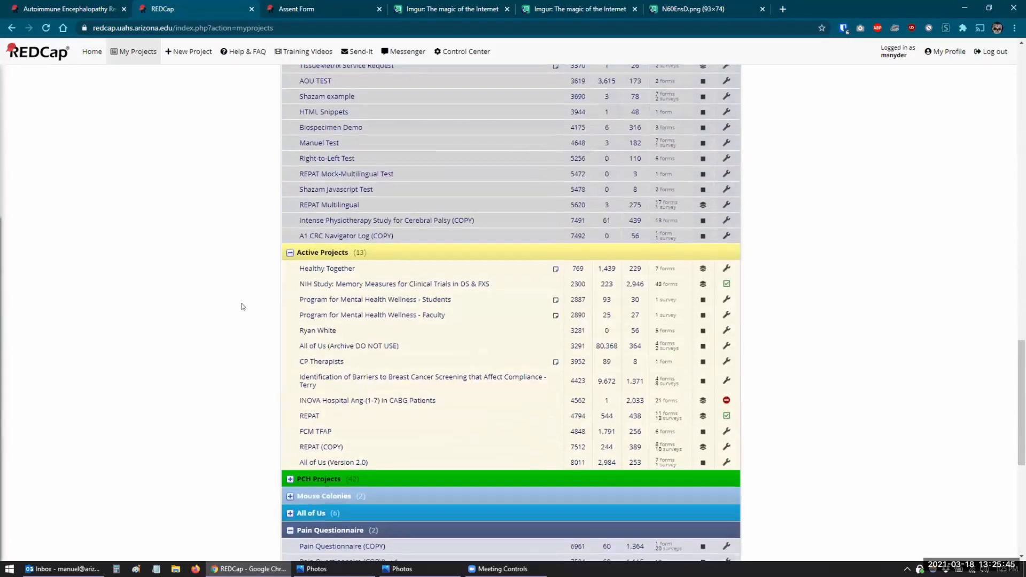
scroll(243, 306, down, 1)
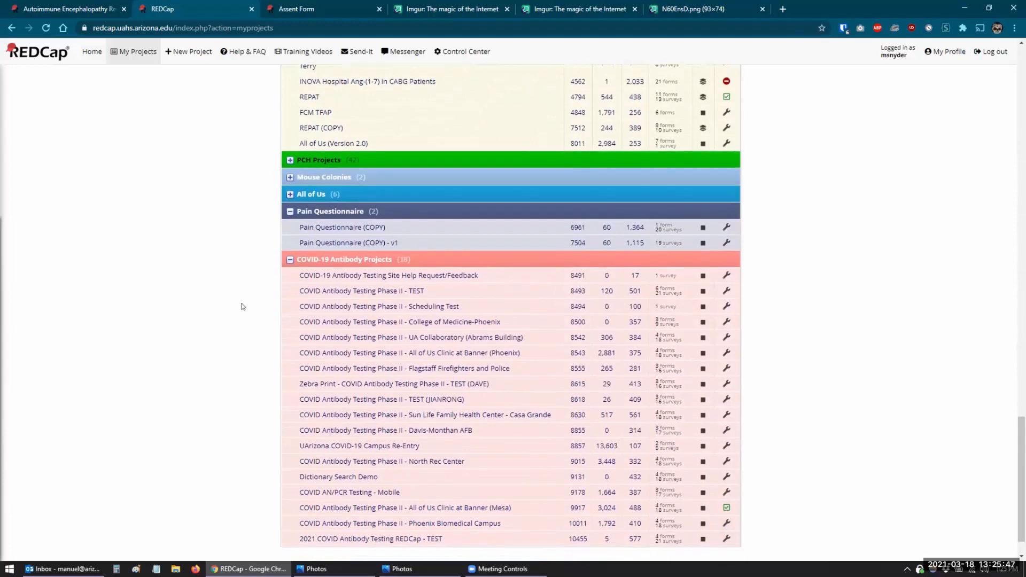
click(315, 288)
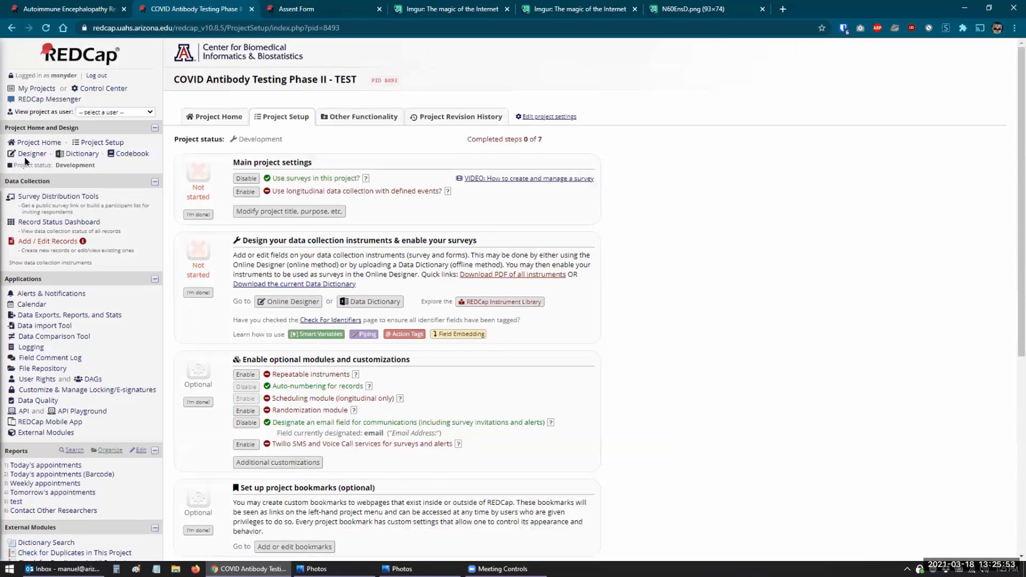
Open the Uarizona Covid19 Antibody Initiative Registration instrument in the Online Designer and look through its fields
click(30, 155)
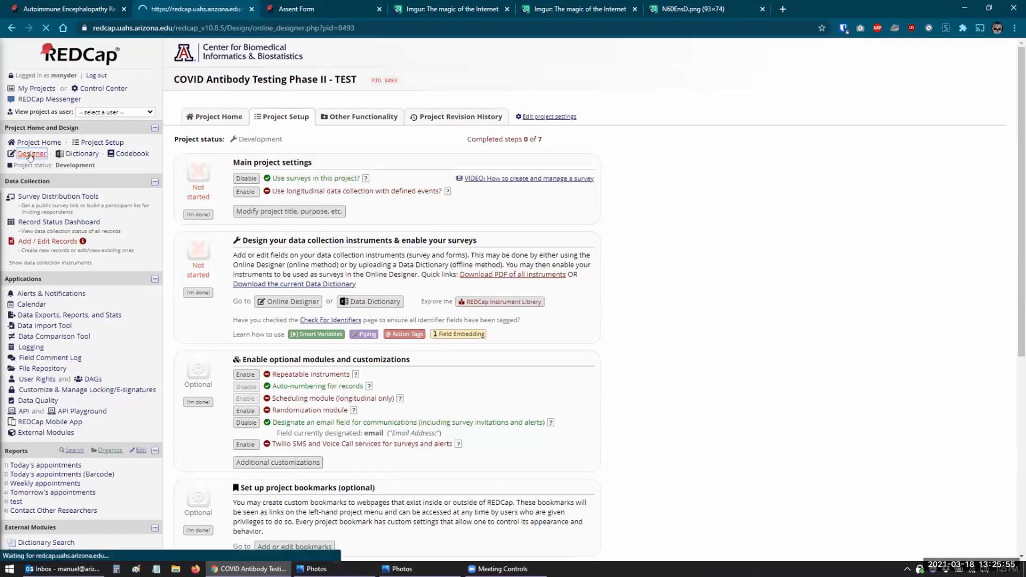
click(266, 290)
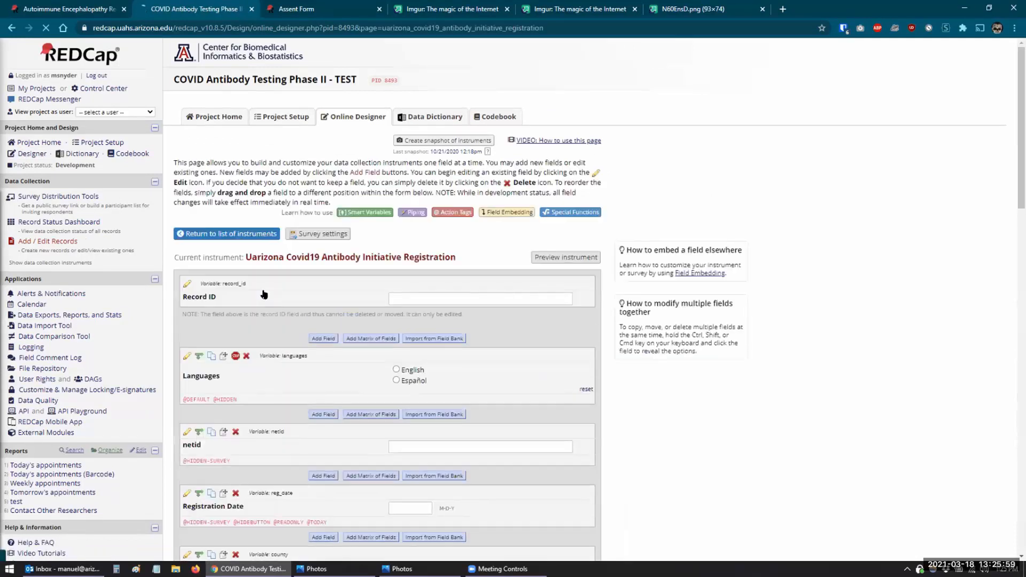
scroll(264, 294, down, 10)
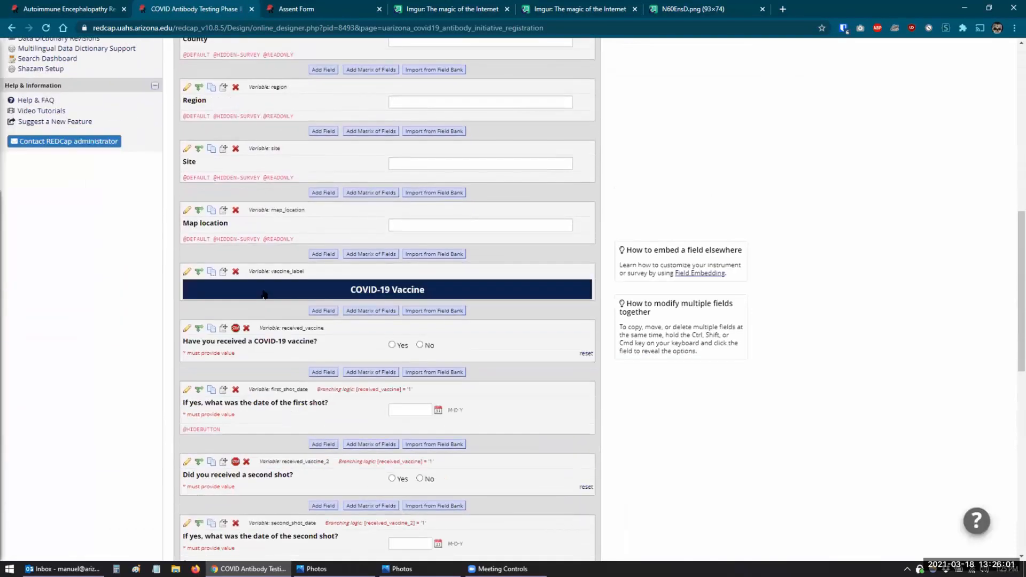
scroll(264, 294, down, 10)
scroll(263, 288, up, 13)
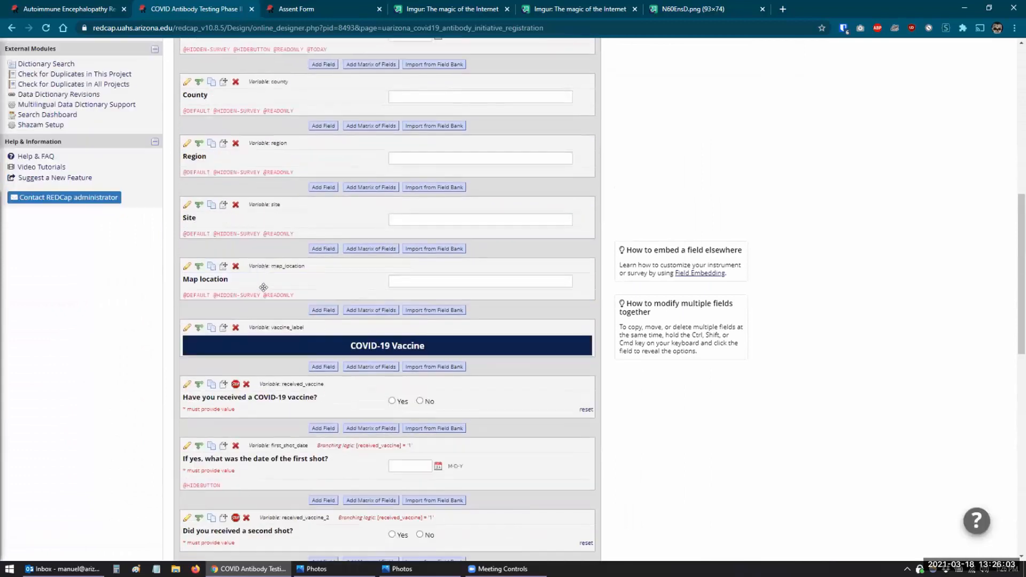
scroll(263, 287, up, 10)
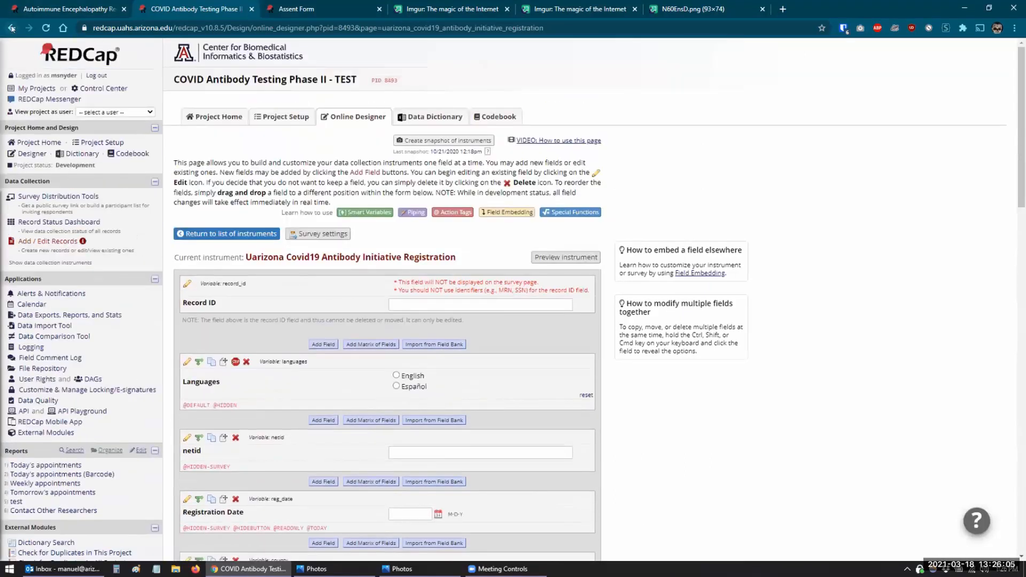
Return to the instrument list and open the Online Designer of the project with pid 8435 through the page address
right_click(13, 29)
click(249, 165)
click(11, 28)
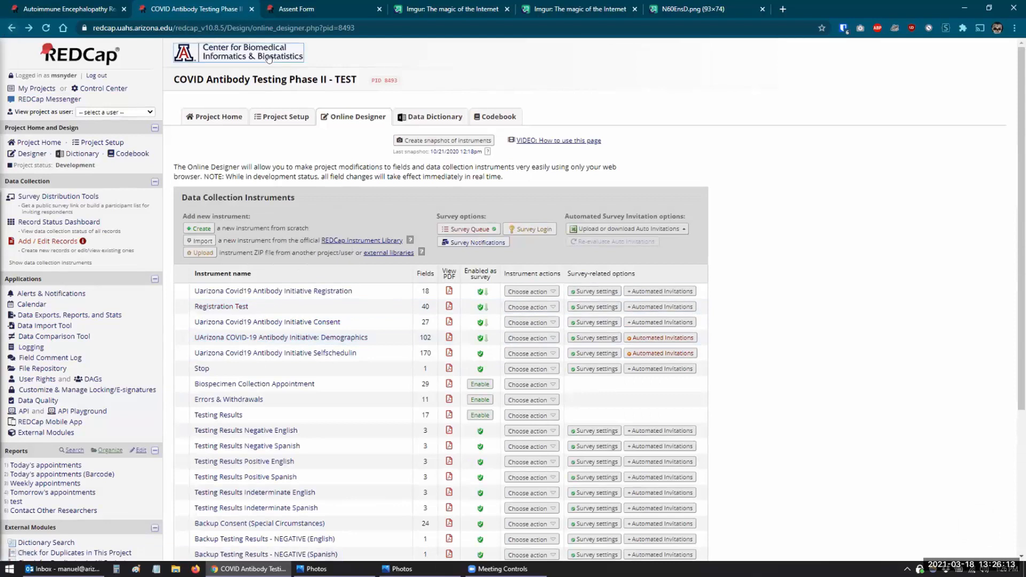
drag(339, 25, 426, 30)
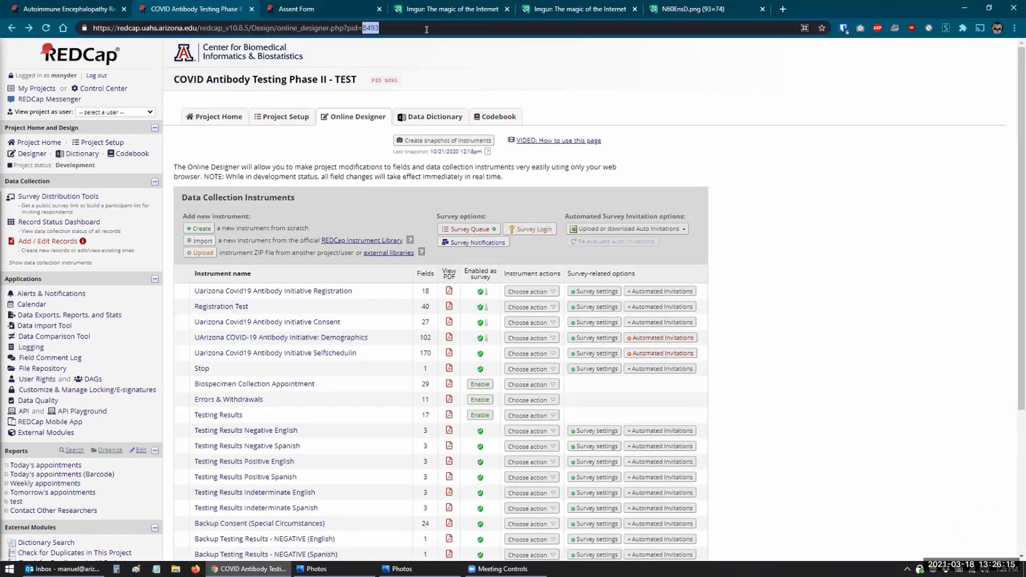
text(842)
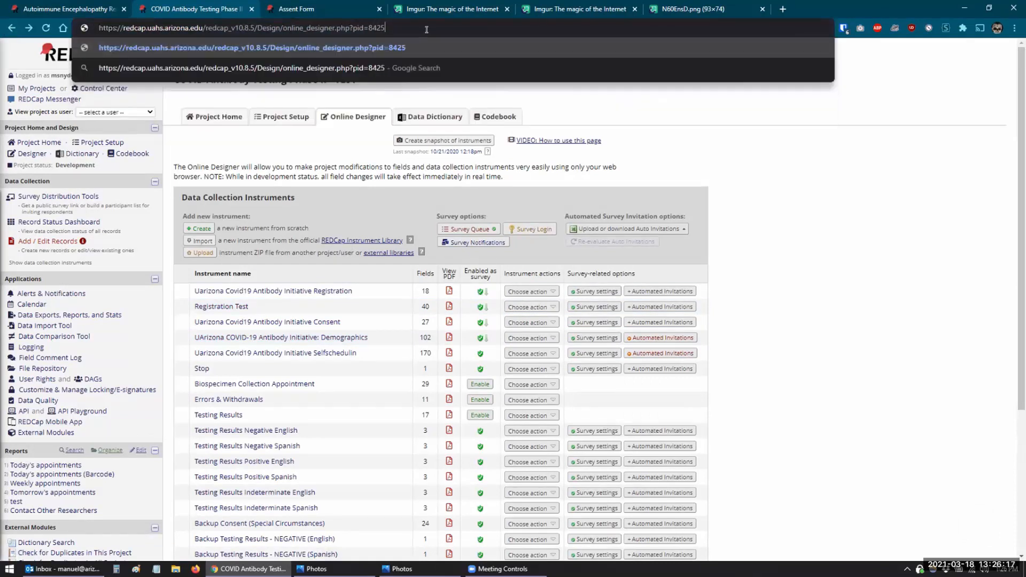
key(BackSpace)
text(35)
key(Return)
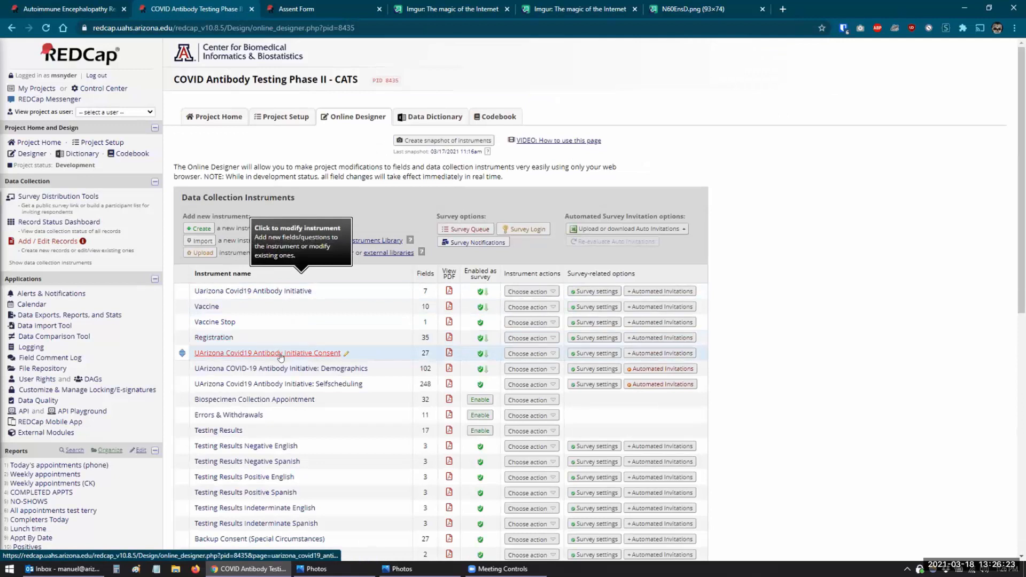
Open the Registration instrument of the CATS project and look through its formatted fields
click(210, 336)
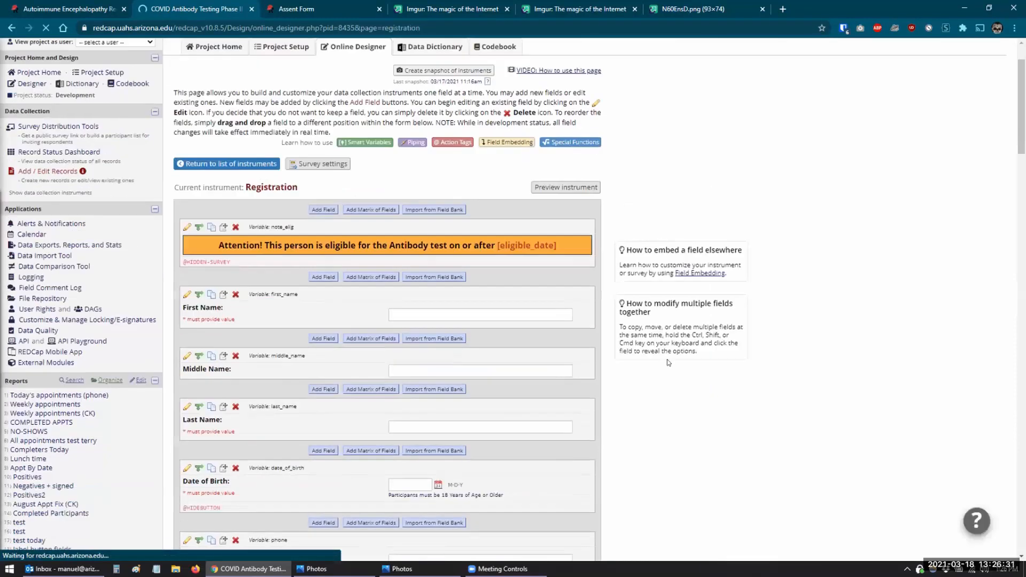
scroll(667, 359, down, 10)
scroll(667, 360, up, 6)
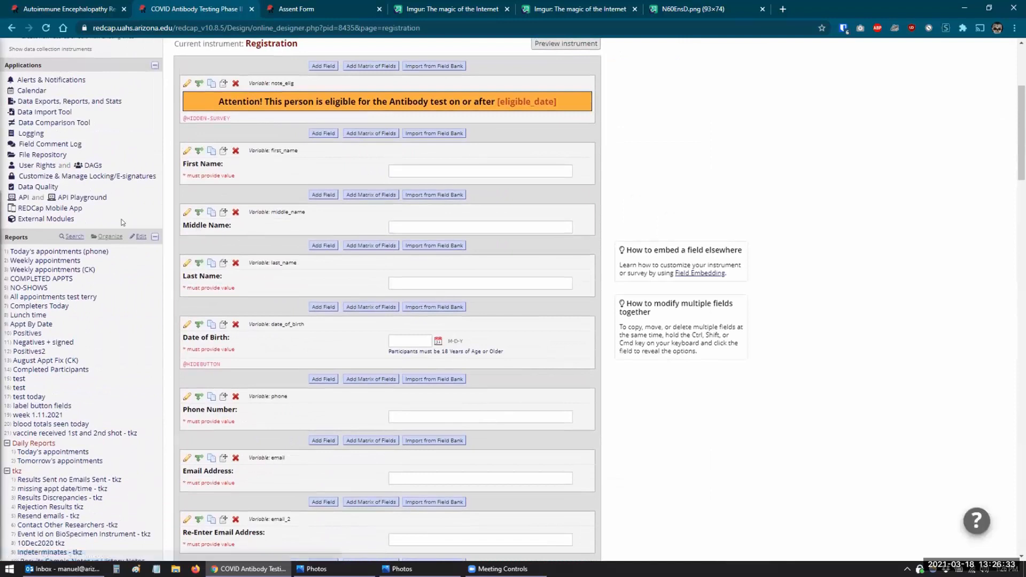
scroll(342, 296, up, 4)
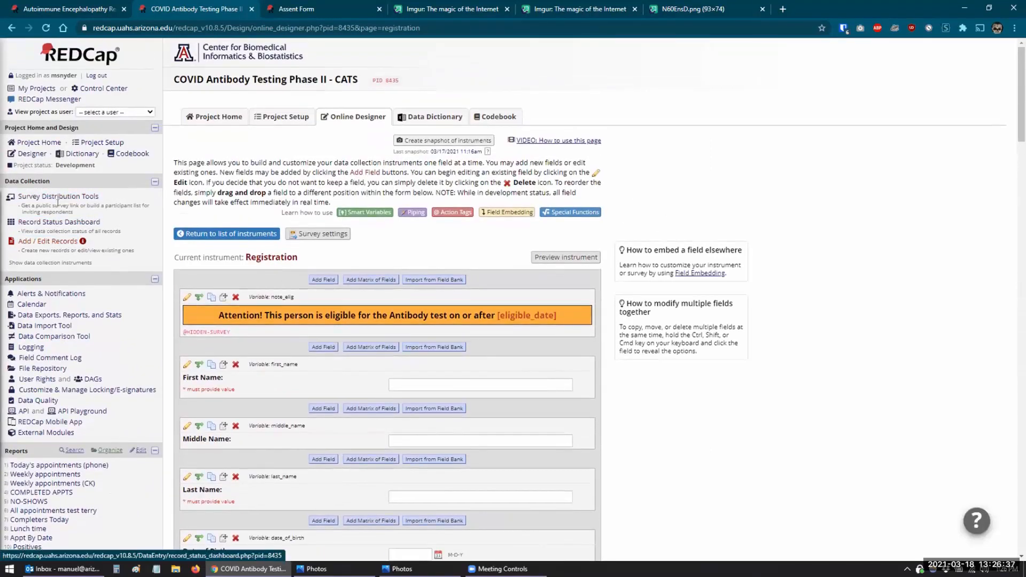
click(59, 198)
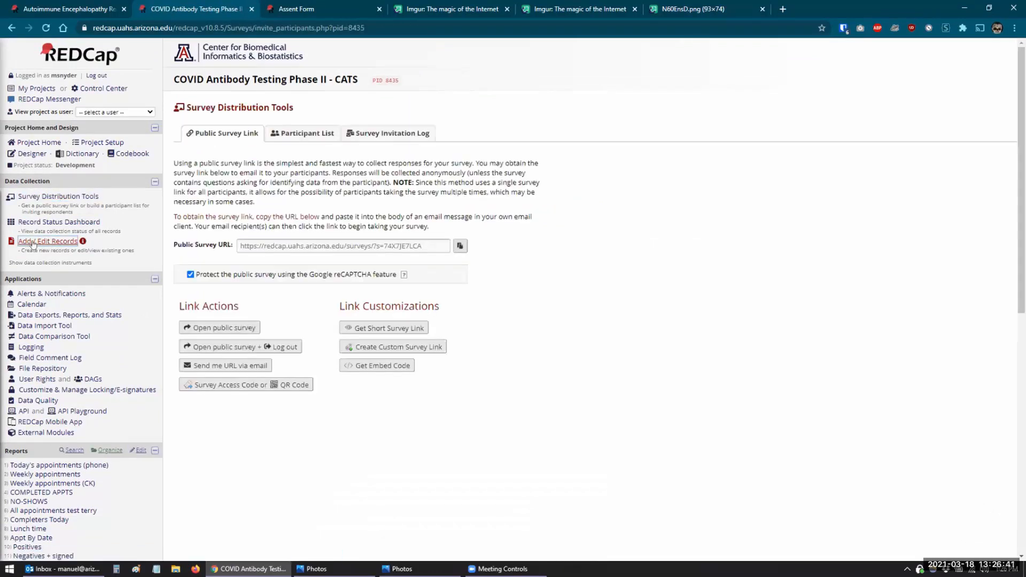
click(39, 223)
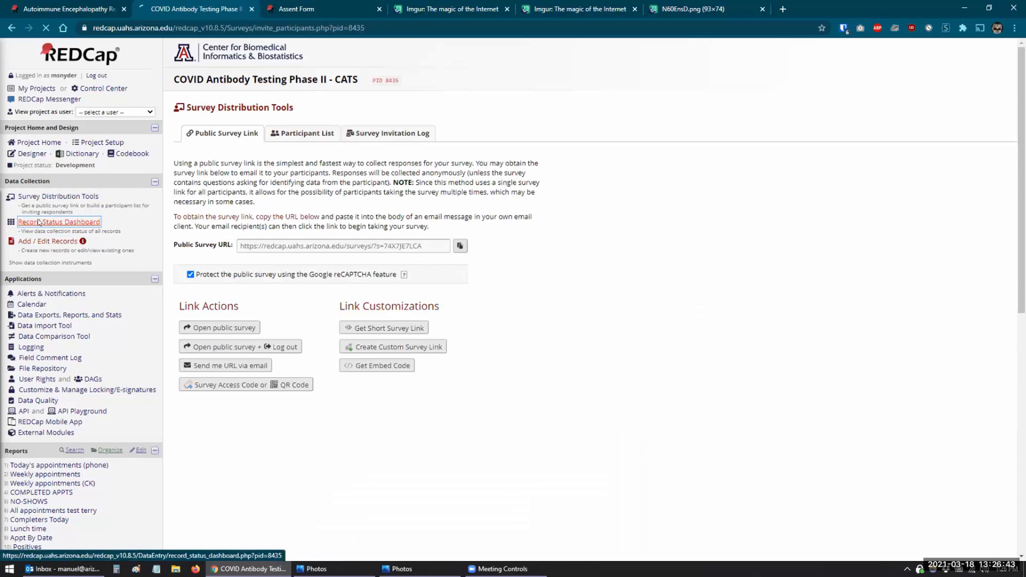
click(77, 8)
click(140, 9)
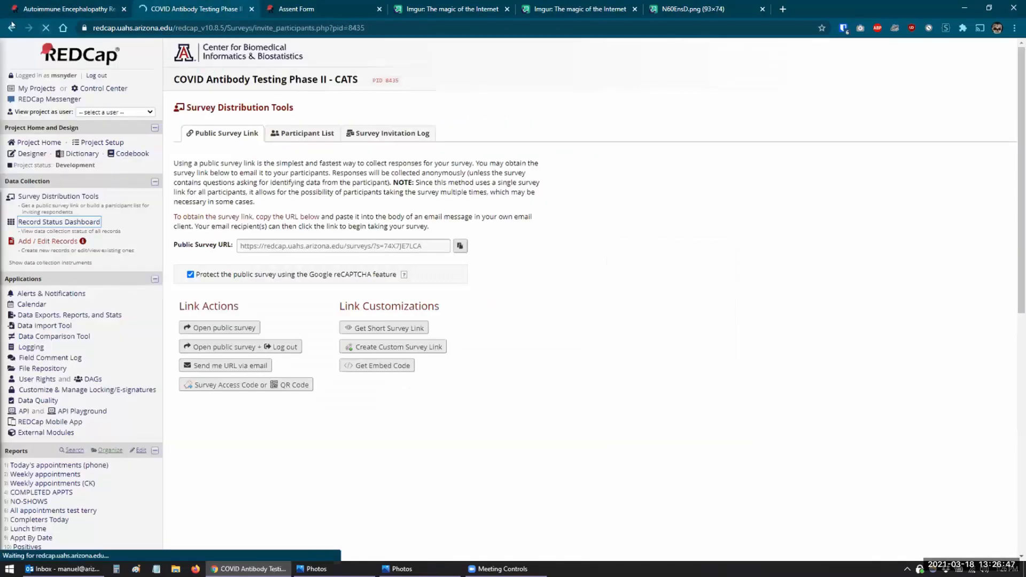
click(11, 27)
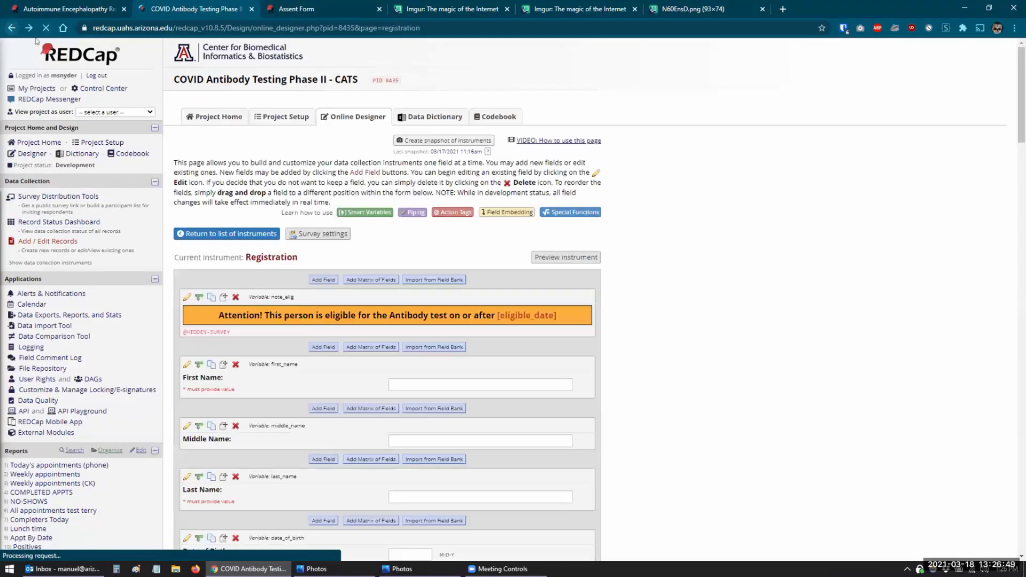
click(539, 258)
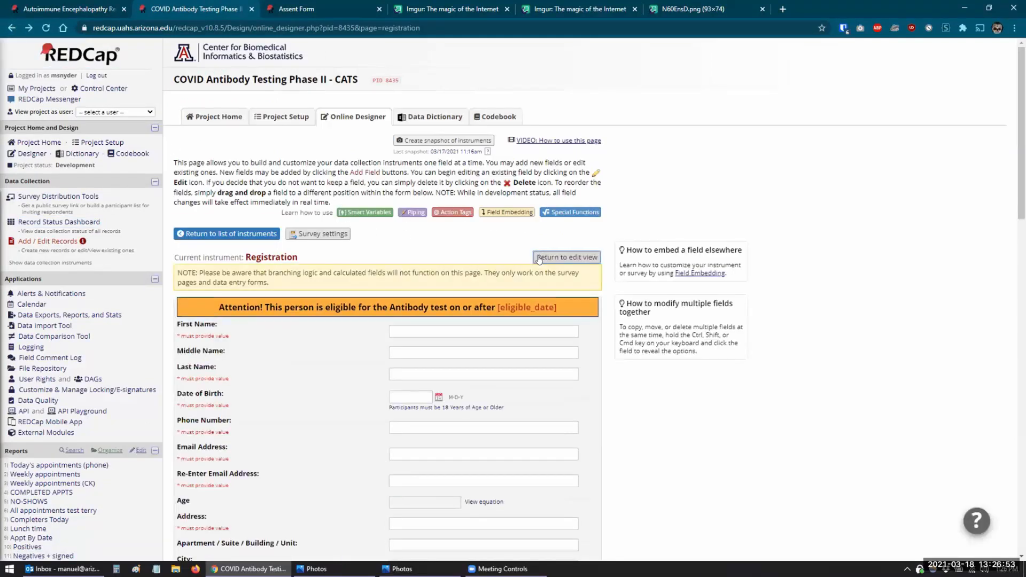
click(539, 258)
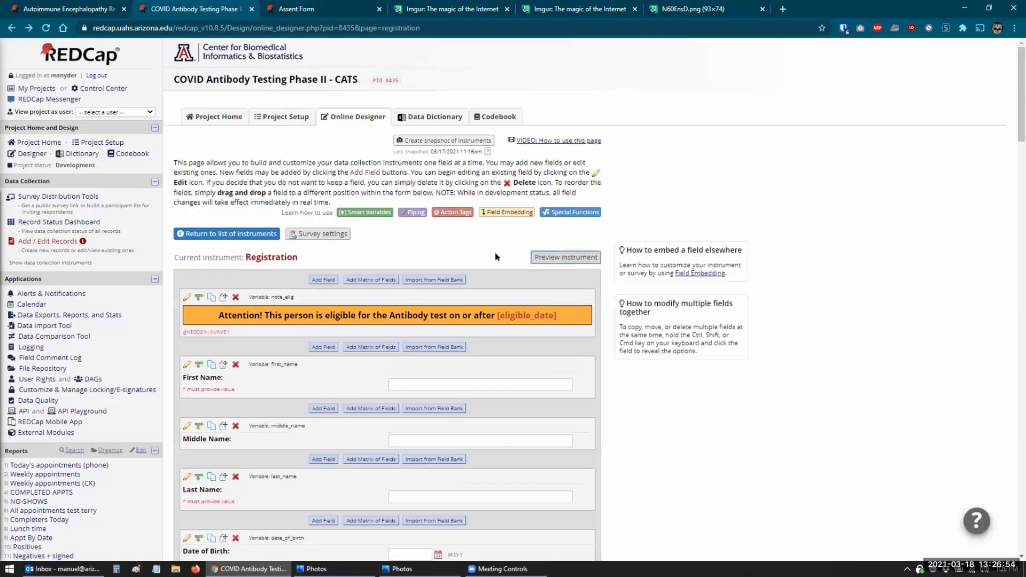
Start a new record in the CATS project, open its Registration form and examine the bilingual Personal Information and Address tables
click(51, 241)
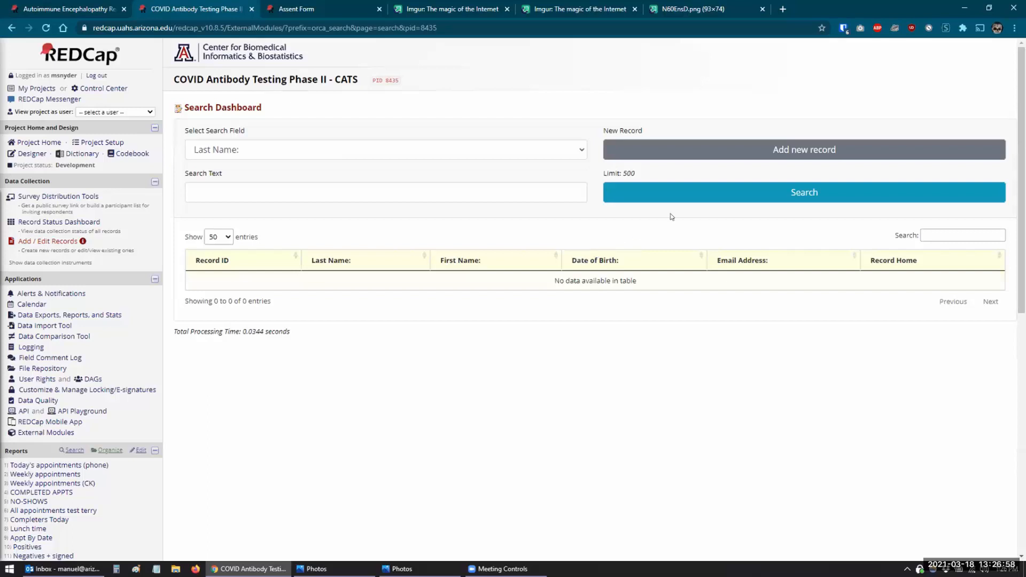
click(784, 149)
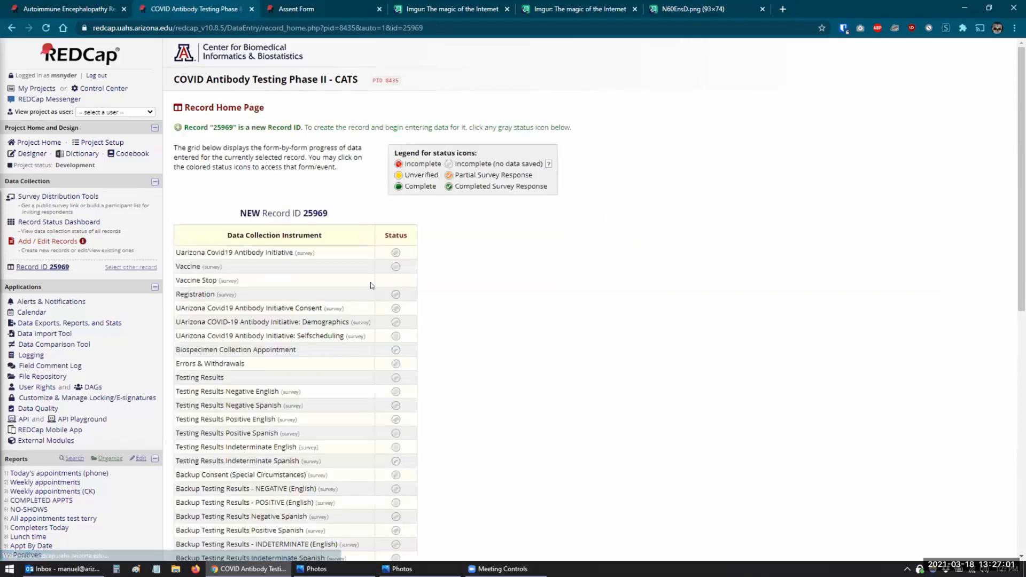
click(394, 295)
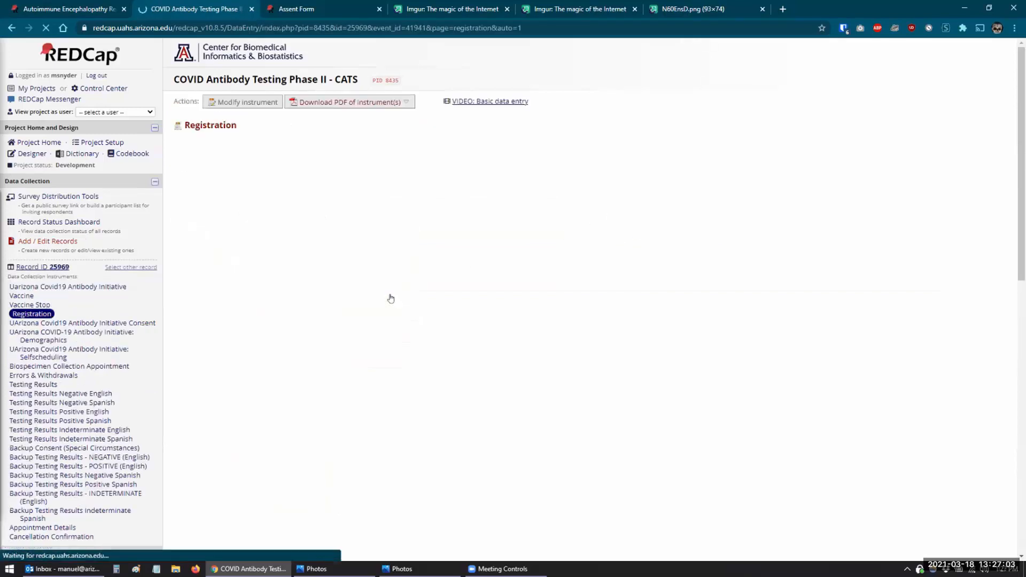
scroll(714, 305, down, 2)
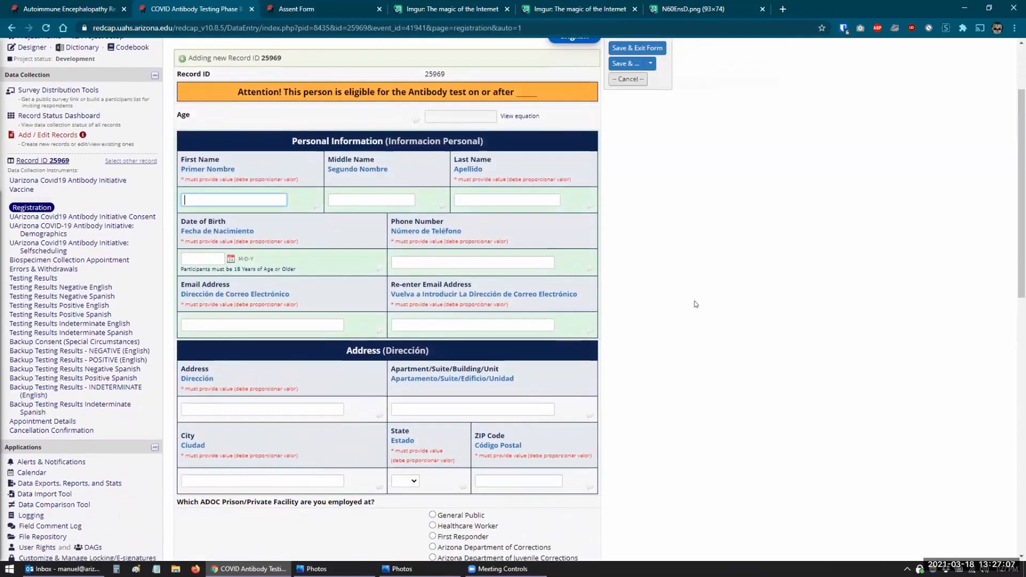
scroll(695, 304, down, 1)
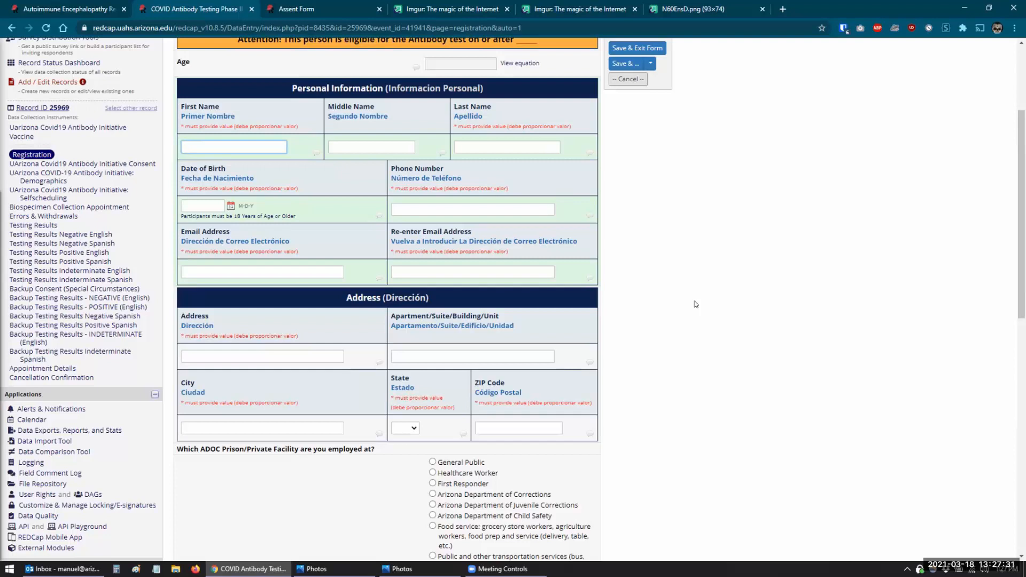
scroll(695, 304, up, 1)
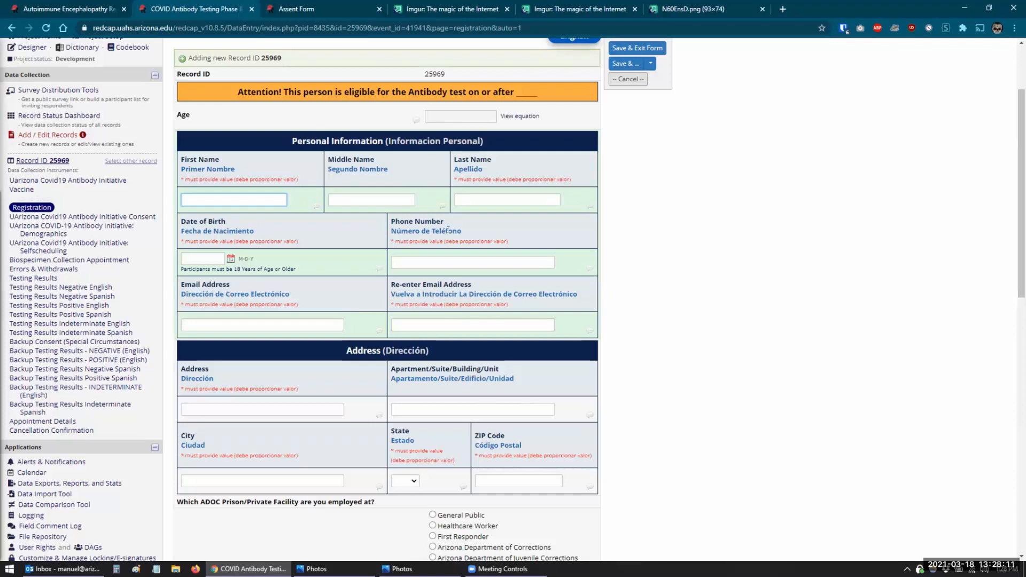
scroll(389, 299, down, 3)
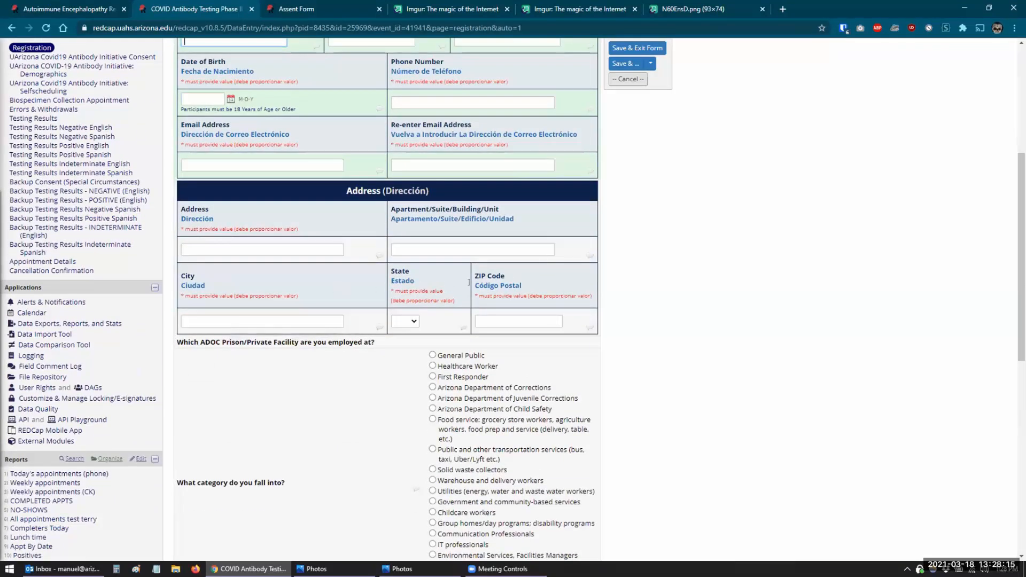
scroll(330, 312, up, 2)
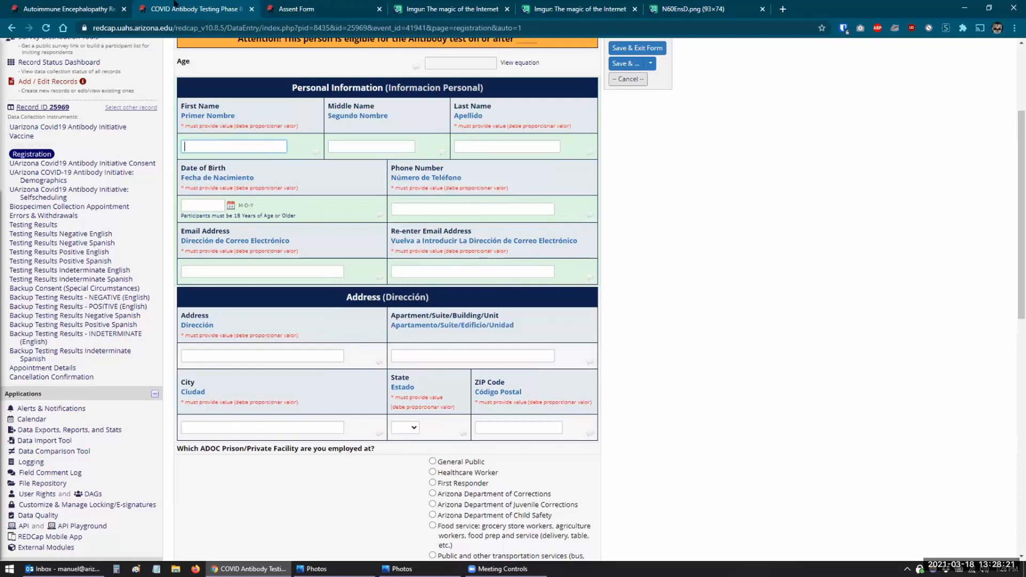
Start a new descriptive text field at the end of the assent form, enable the rich text editor and insert a 10-column, 4-row table
click(100, 7)
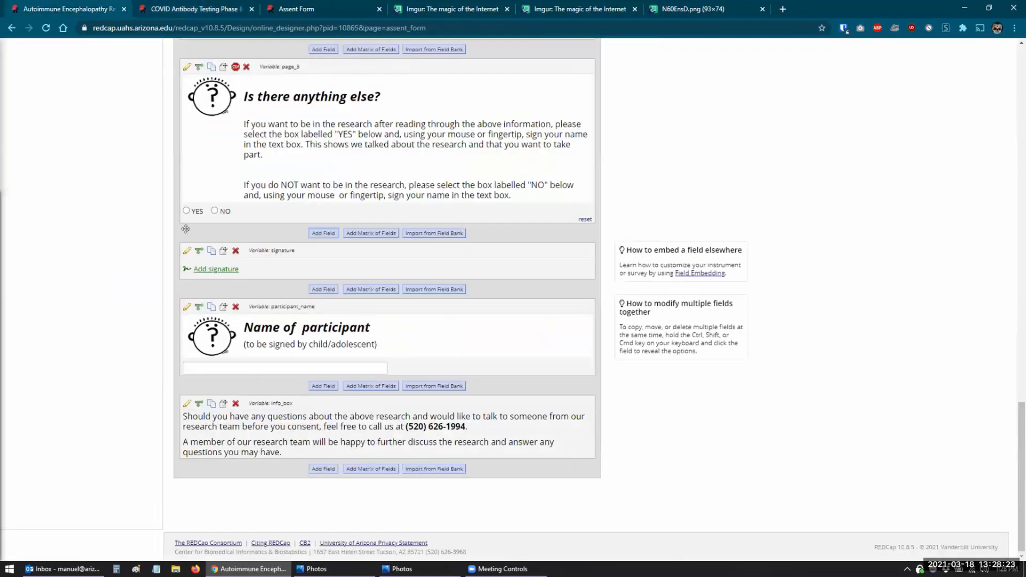
click(323, 469)
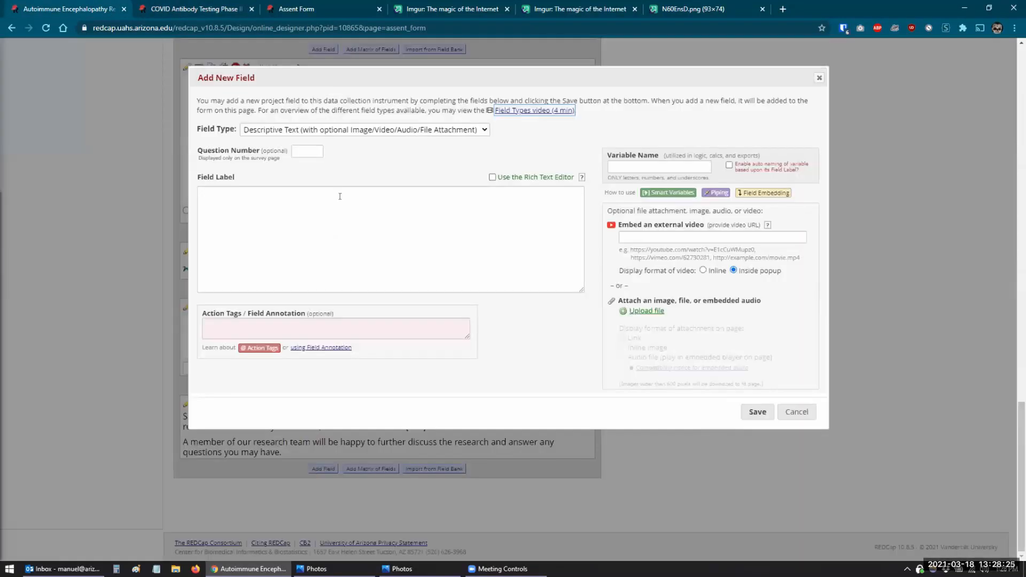
click(492, 177)
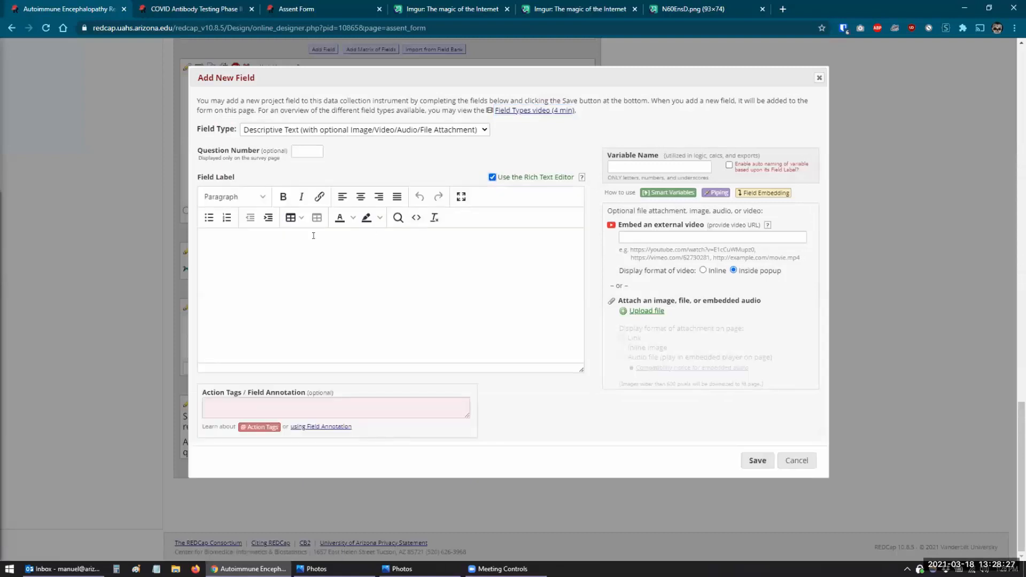
click(291, 218)
mouse_move(337, 240)
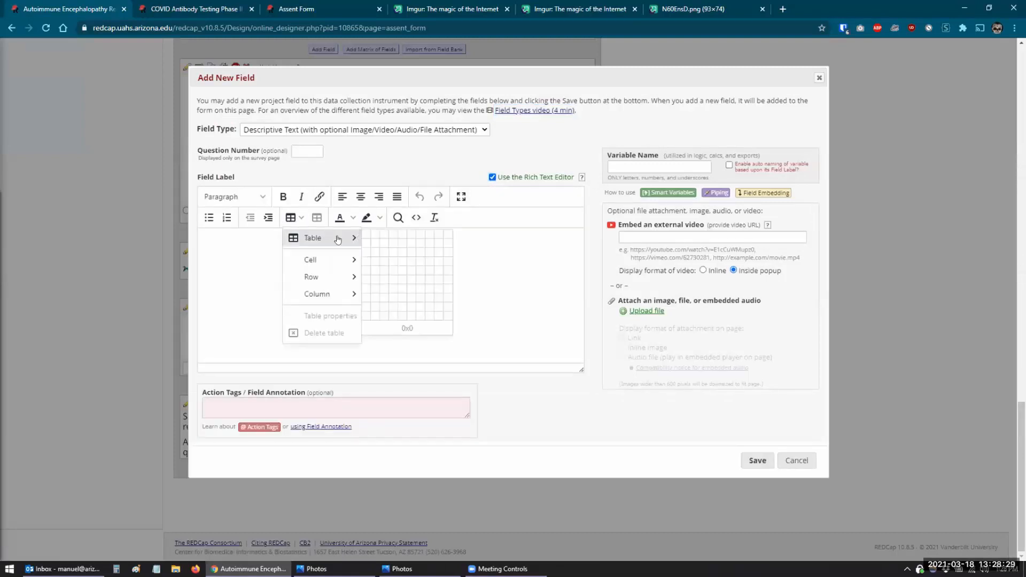
click(447, 261)
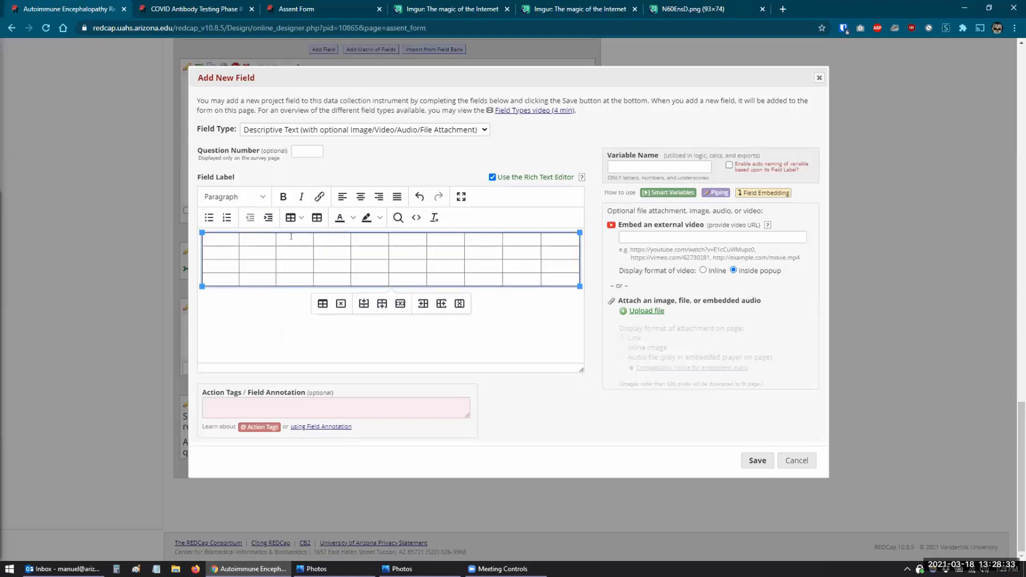
Merge the table's first row into two cells spanning five columns each
click(231, 237)
drag(231, 237, 355, 238)
right_click(369, 244)
mouse_move(391, 341)
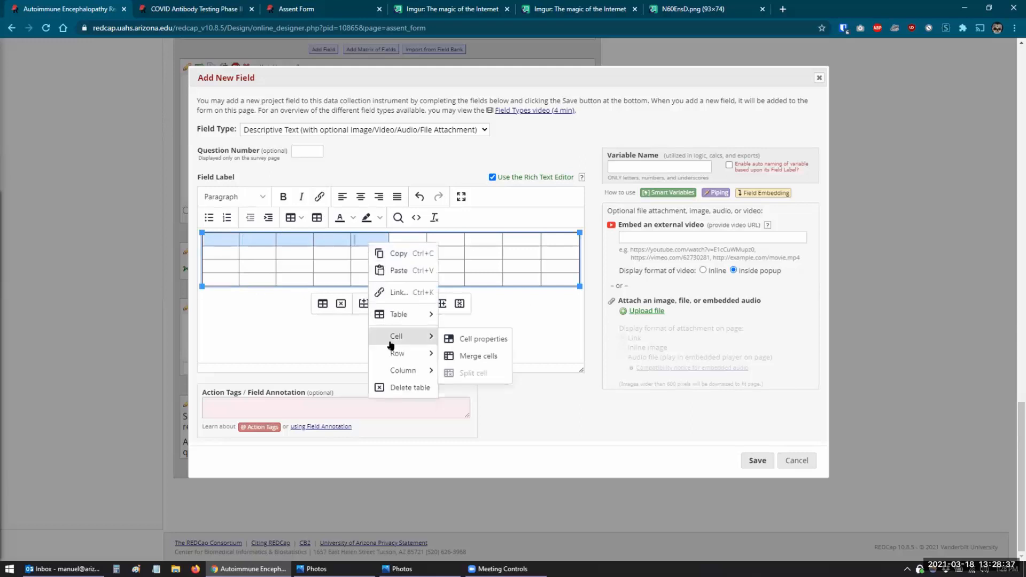
click(462, 356)
drag(409, 236, 532, 235)
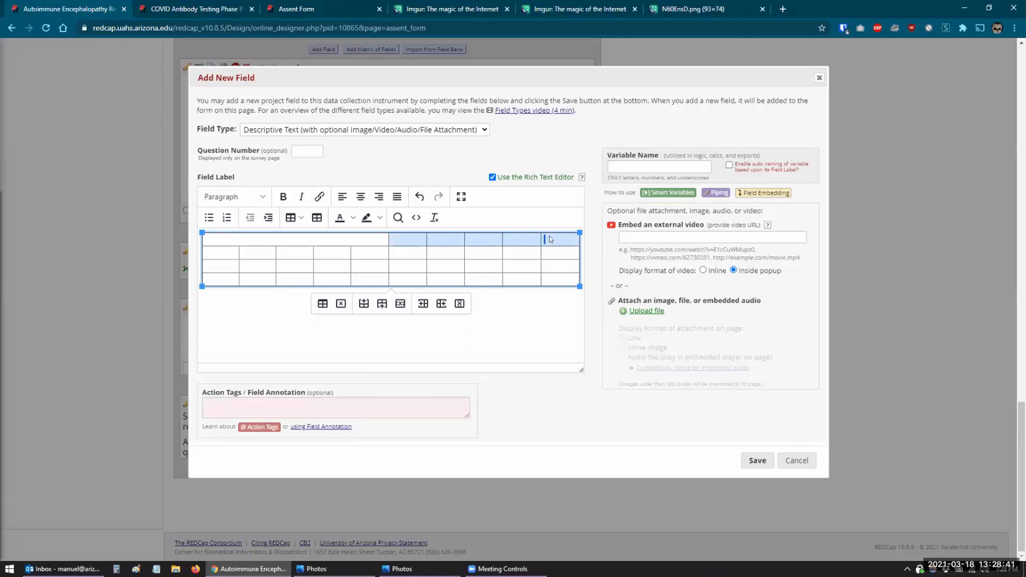
right_click(550, 239)
mouse_move(591, 334)
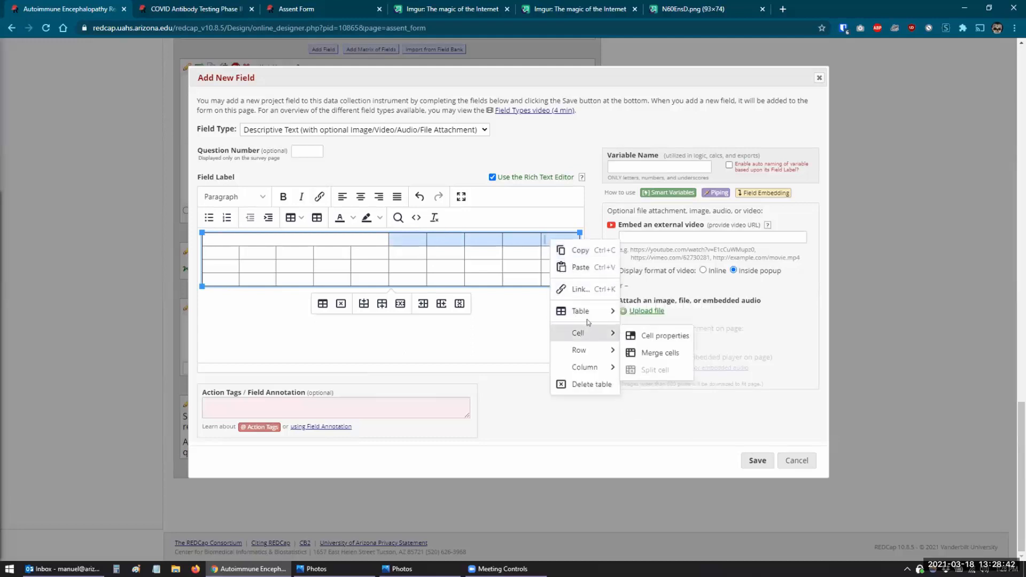
click(646, 356)
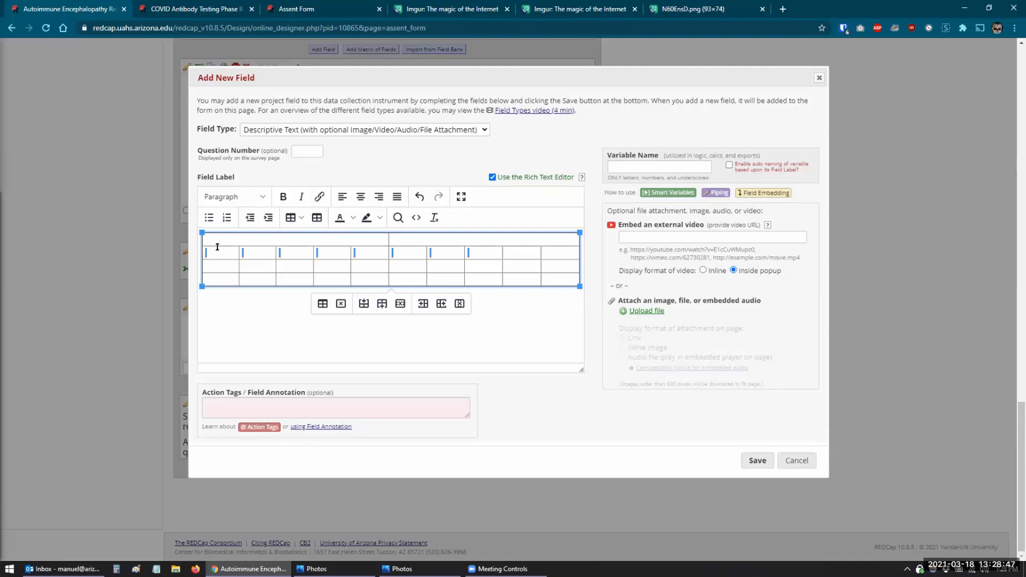
Merge the table's second row into three cells spanning three, four and three columns
drag(221, 252, 293, 255)
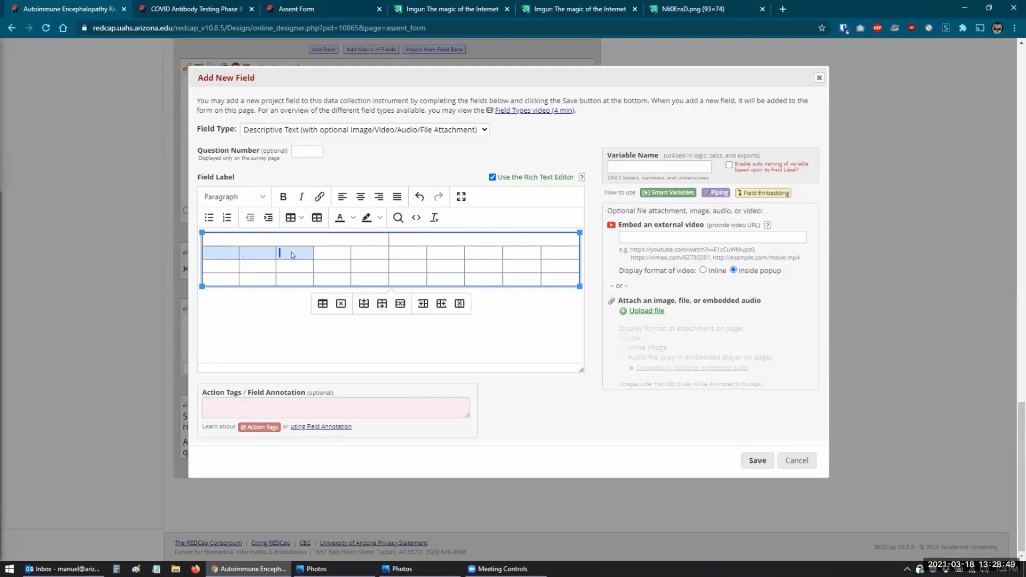
right_click(293, 255)
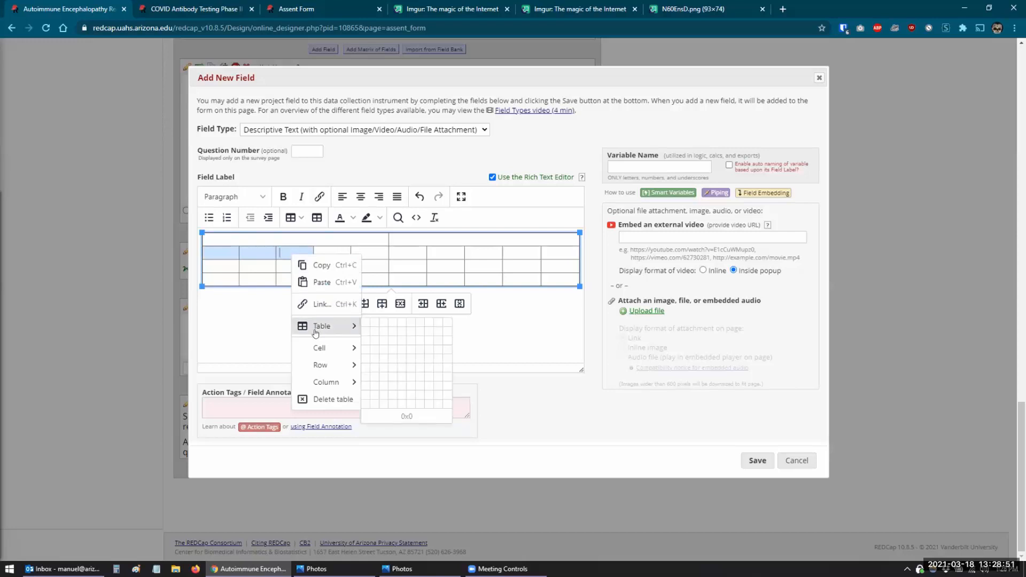
mouse_move(327, 350)
click(389, 367)
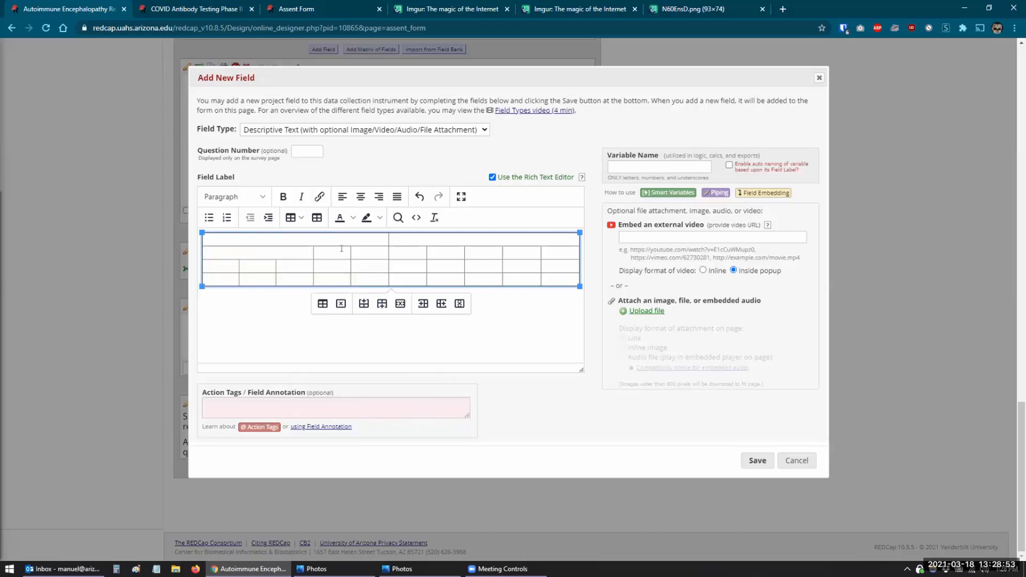
drag(342, 252, 422, 254)
right_click(439, 254)
mouse_move(470, 347)
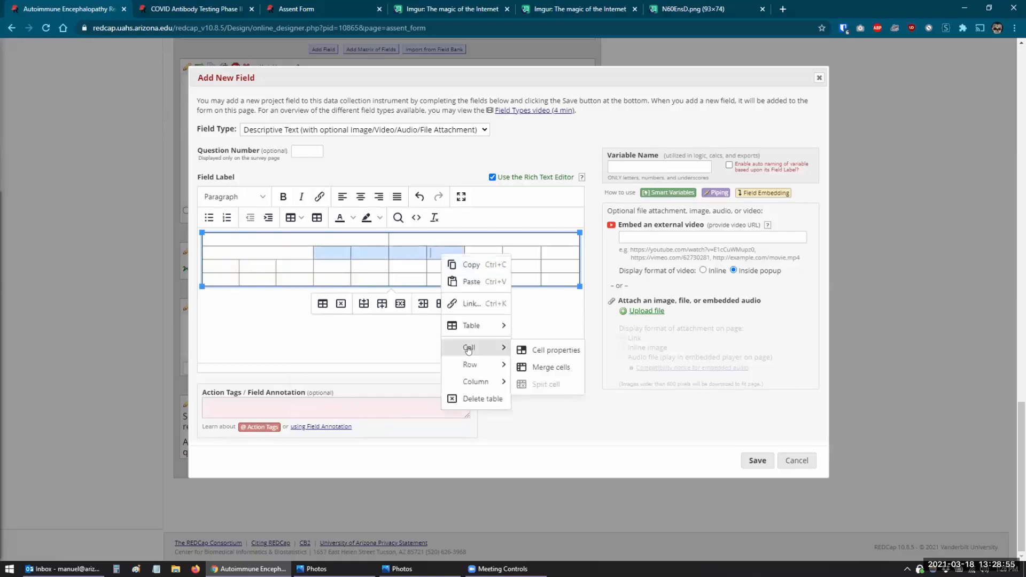
click(543, 367)
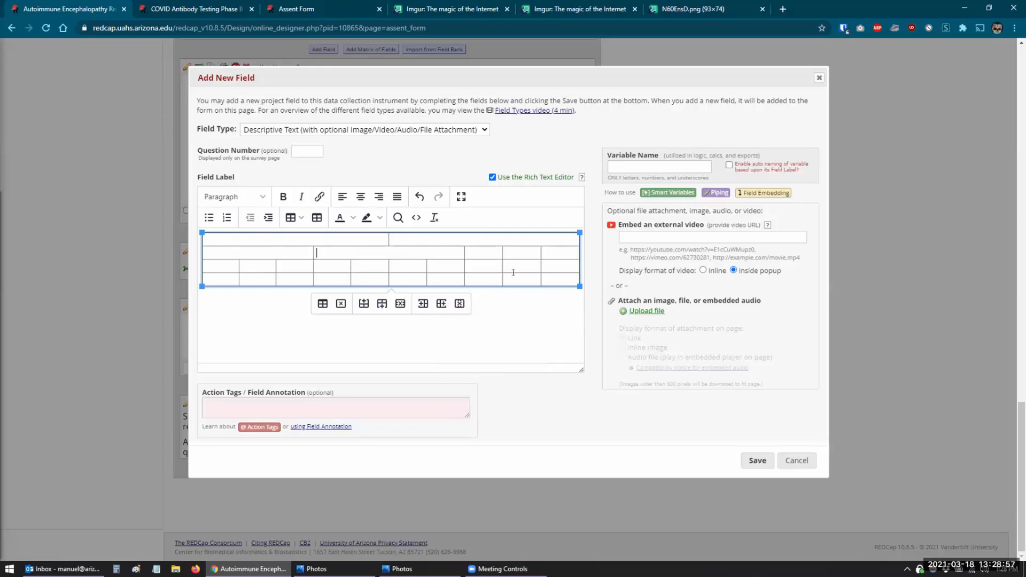
drag(486, 252, 549, 253)
right_click(549, 253)
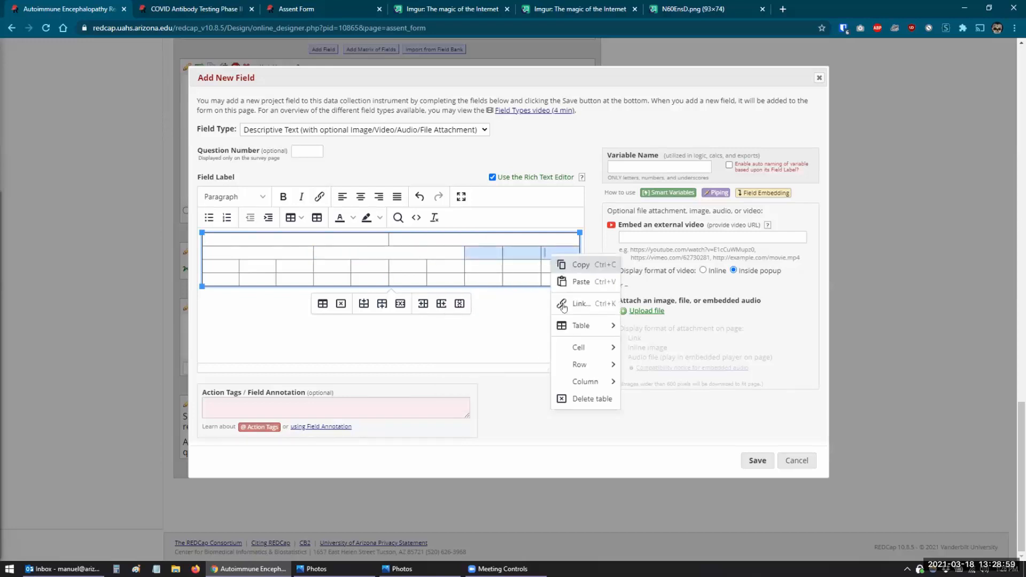
mouse_move(572, 348)
click(645, 366)
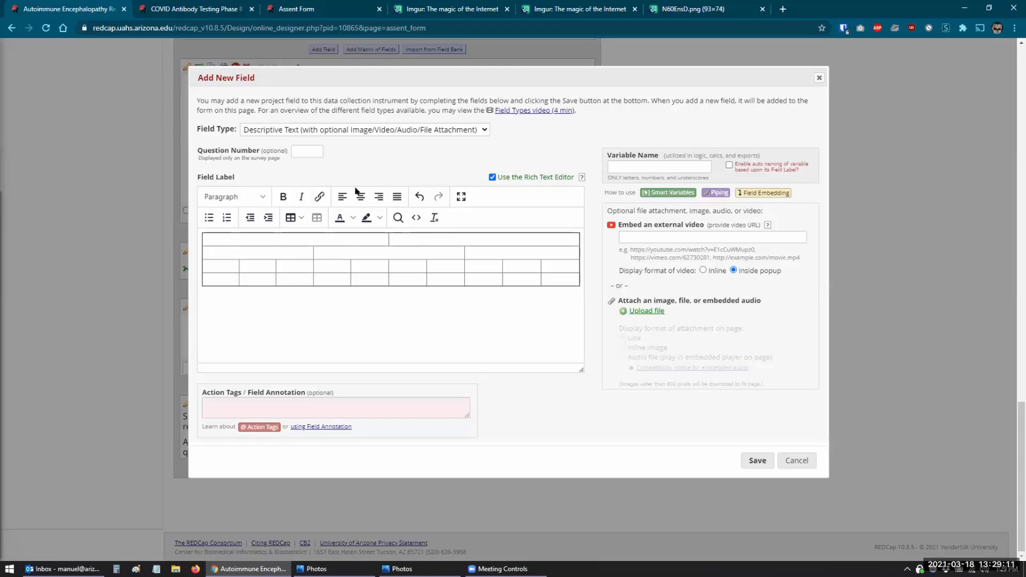
Open the CATS project's Shazam configuration and examine the HTML of the address_header field in the Shazam Editor
click(188, 12)
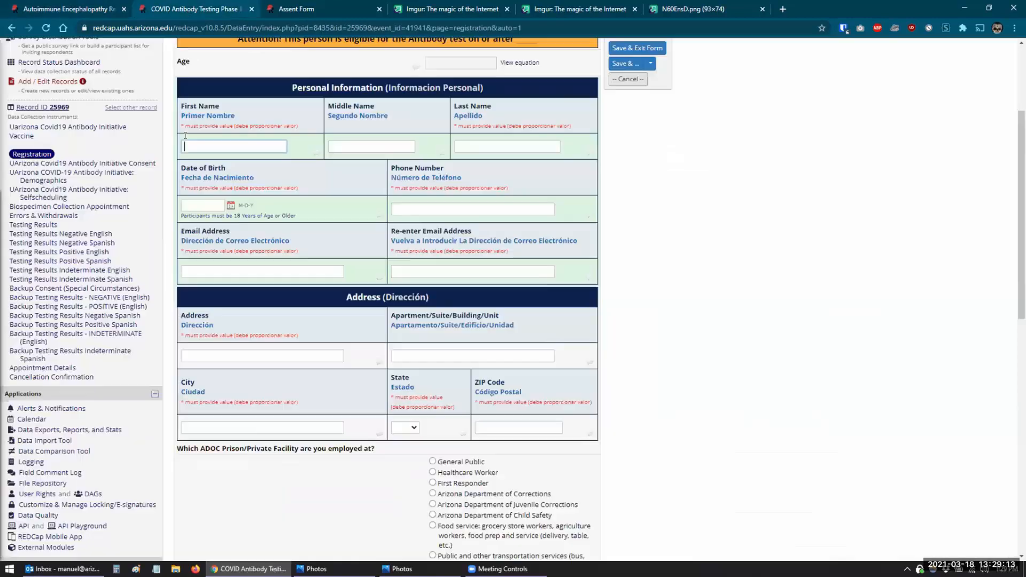
scroll(69, 383, down, 5)
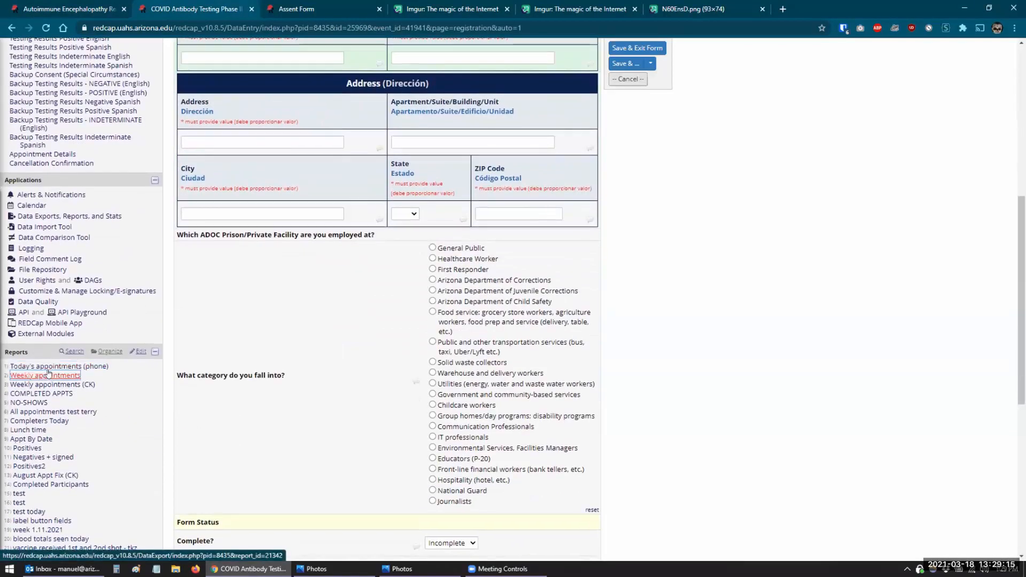
scroll(48, 374, down, 7)
click(30, 449)
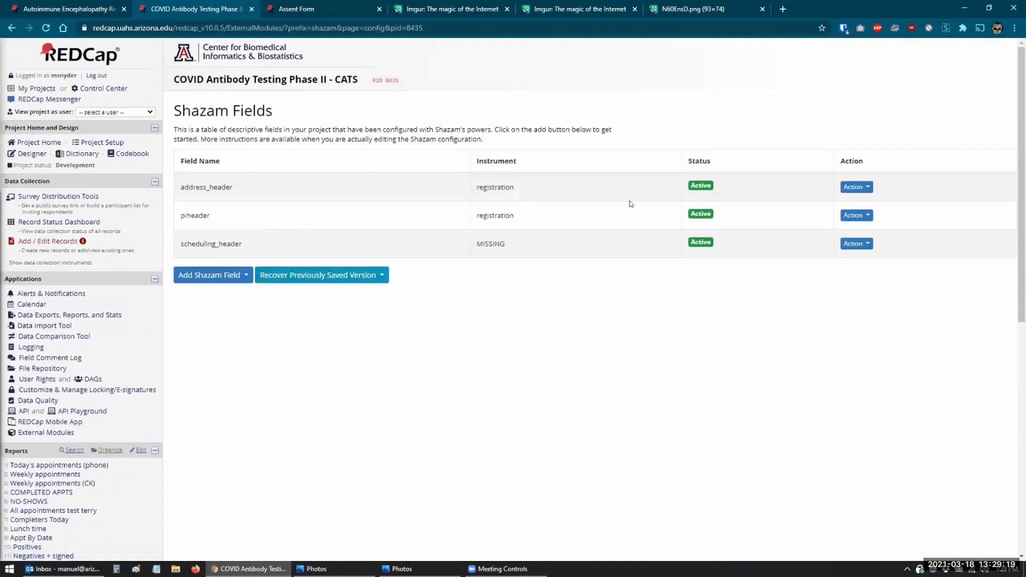
click(856, 187)
click(868, 206)
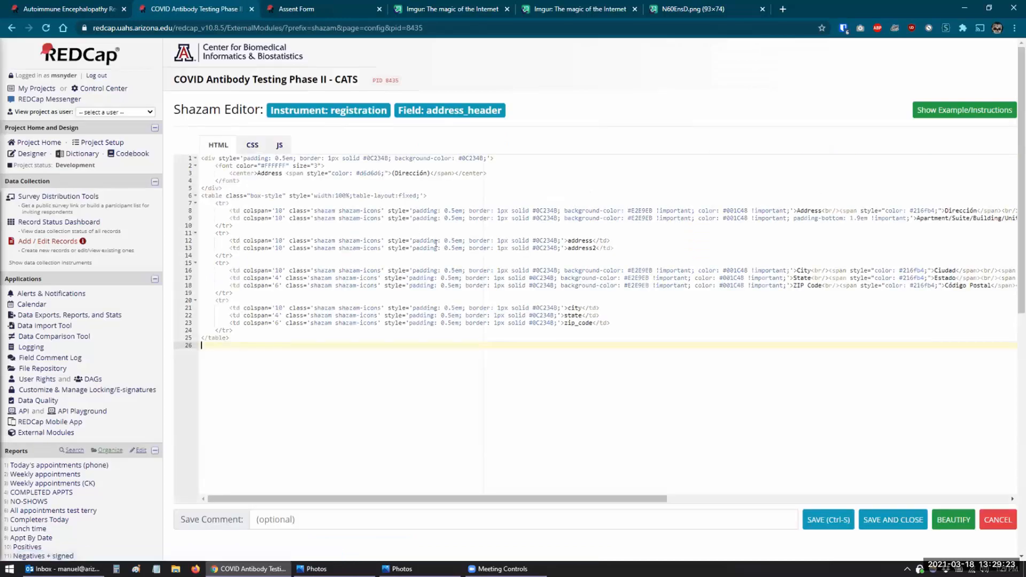
drag(465, 499, 416, 484)
View the source code of the merged-cell table in the assent form's new field, then discard the field without saving
click(54, 8)
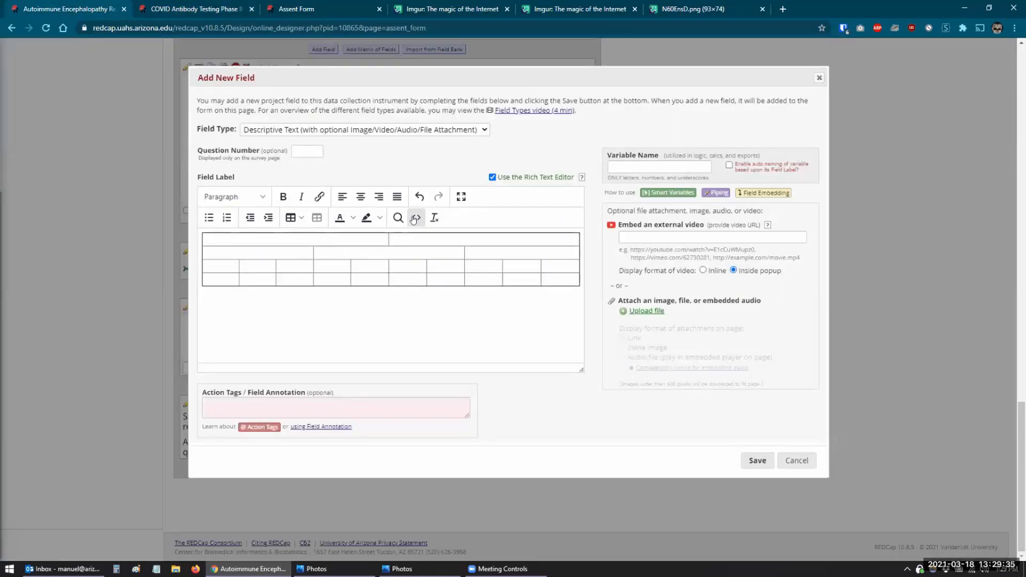
click(417, 216)
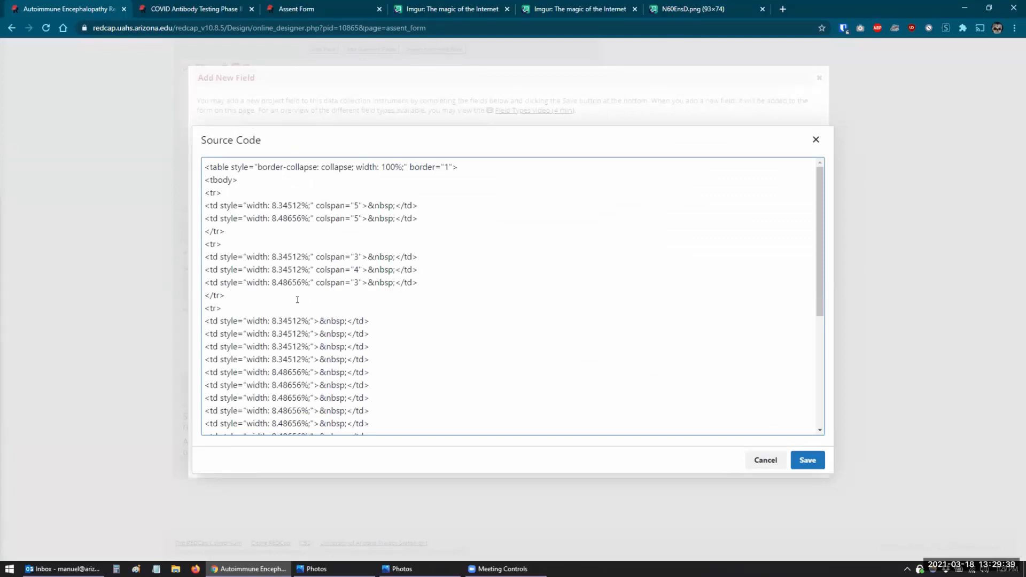
click(764, 461)
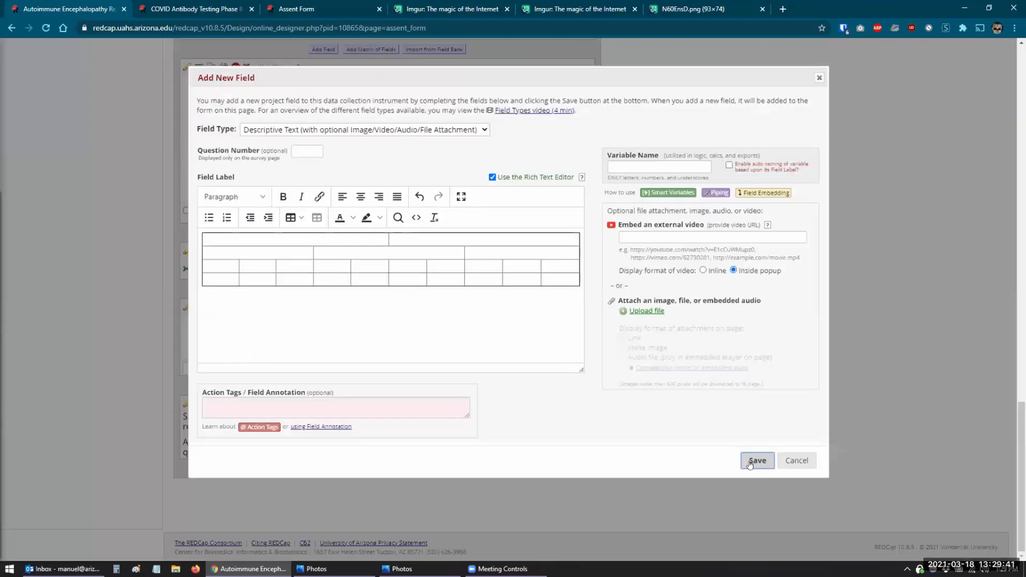
click(782, 467)
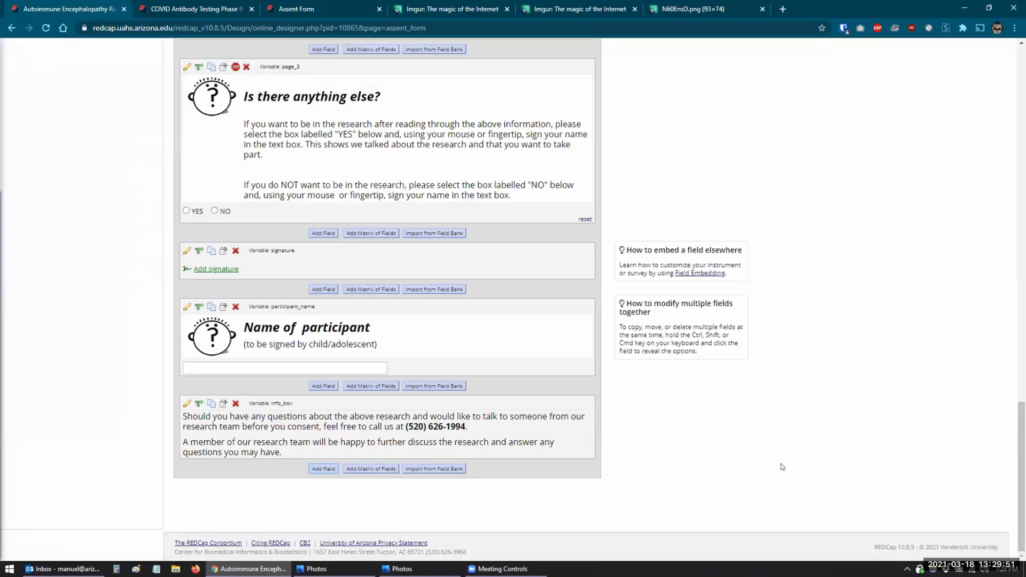
Open the Field Embedding help, read how to embed a field and close it
click(695, 273)
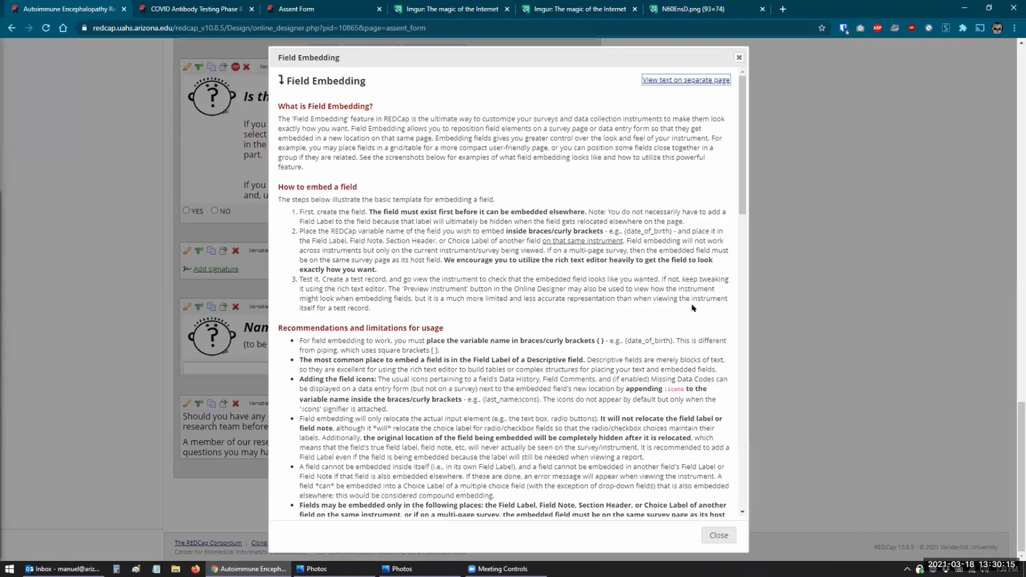
click(718, 535)
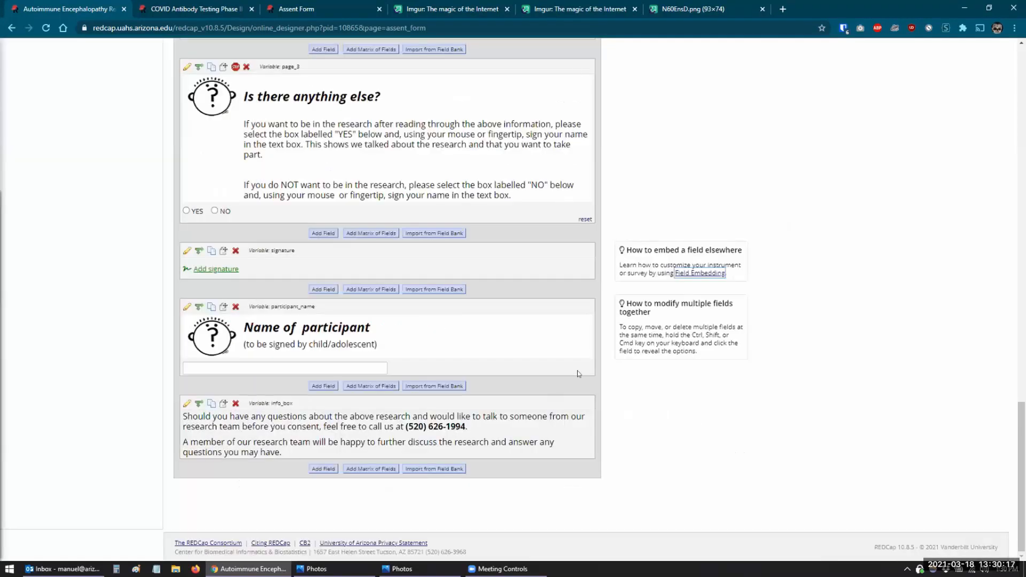